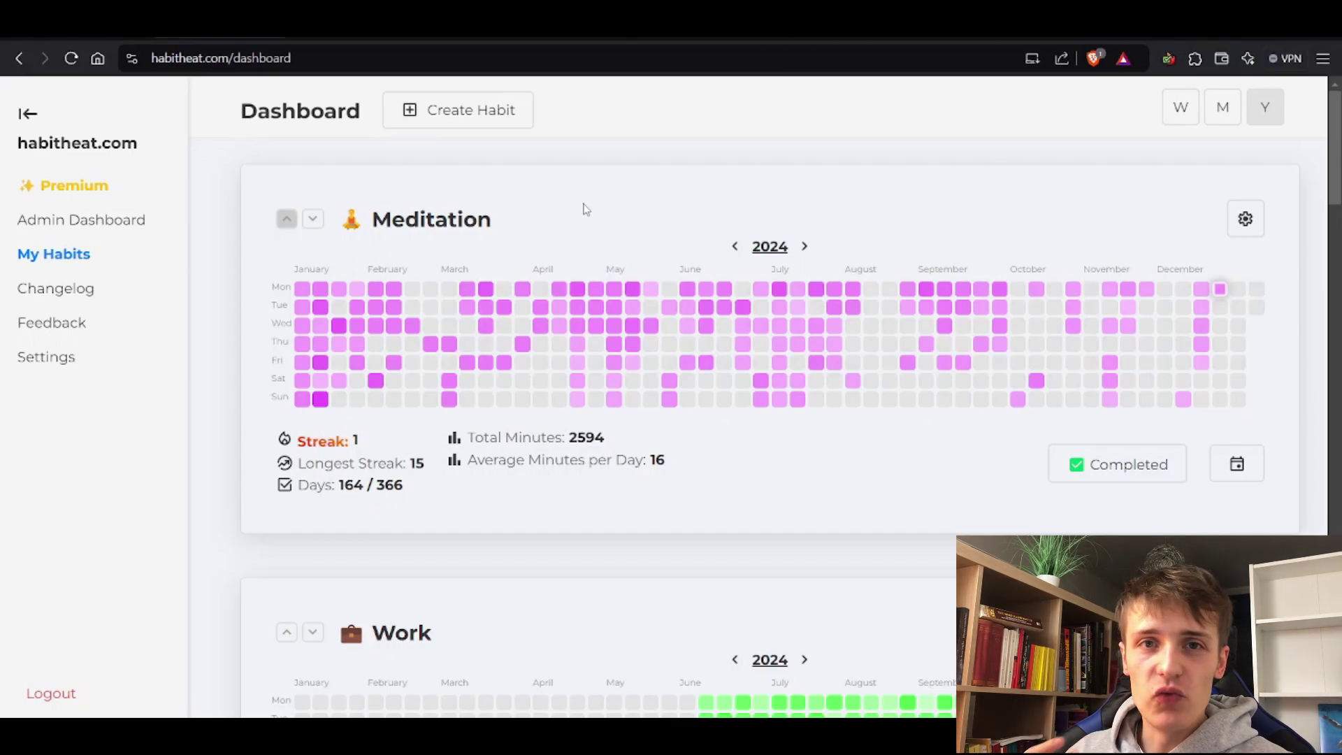
- Look over the Meditation heatmap, then start creating a new habit heatmap
scroll(605, 210, "down", 1)
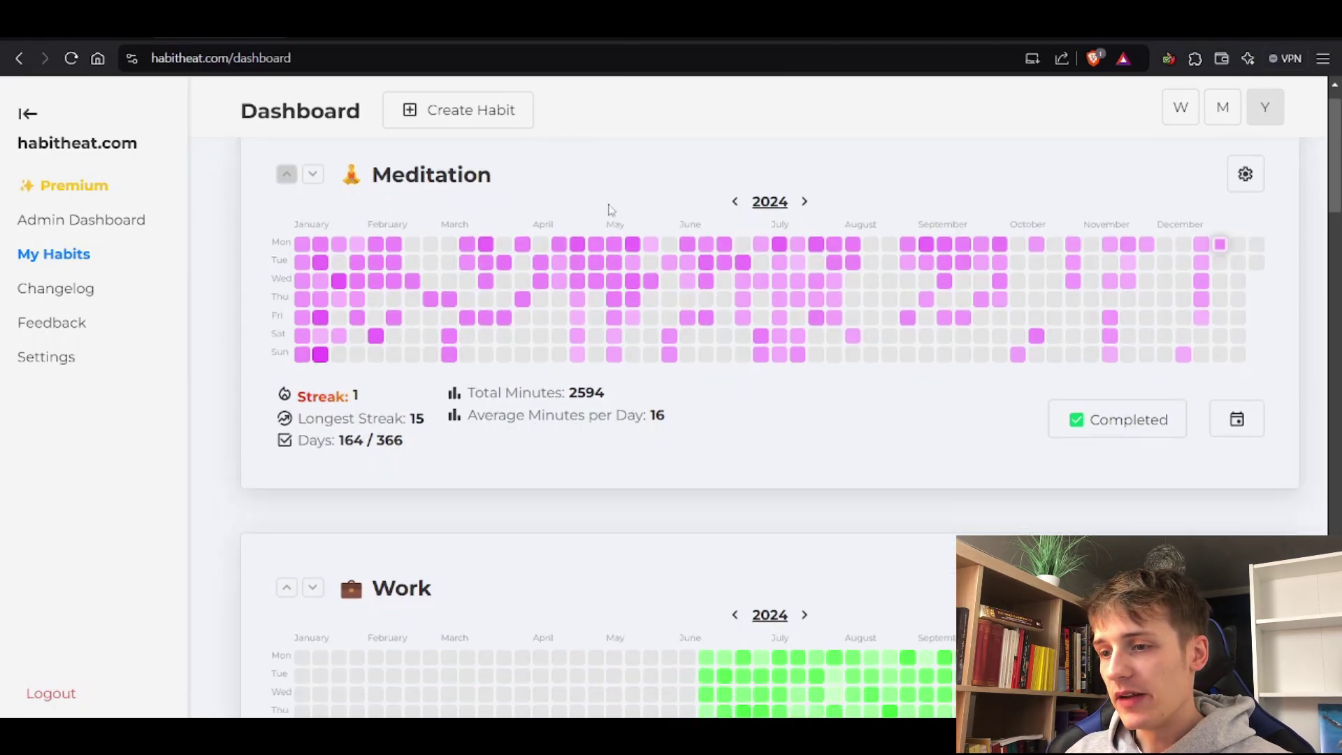
scroll(552, 280, "up", 1)
mouse_move(720, 331)
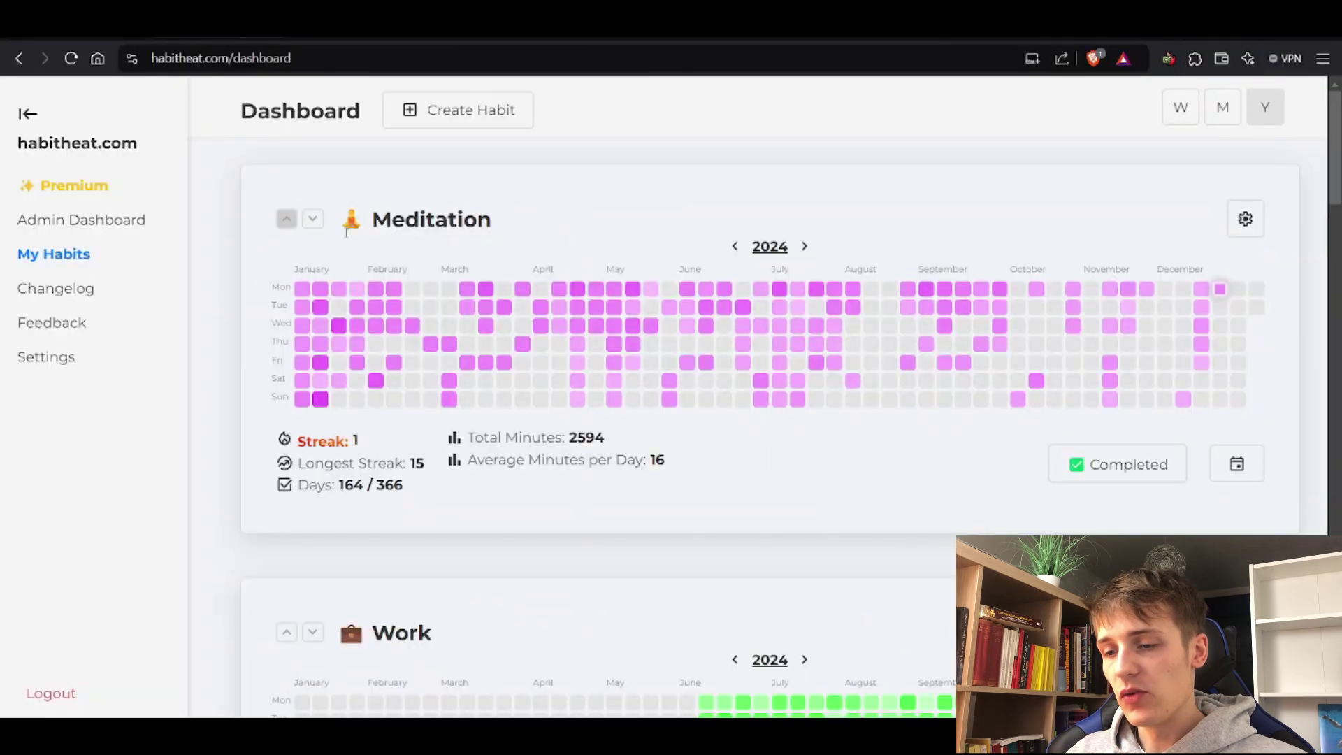
left_click_drag(517, 227, 370, 220)
left_click(521, 224)
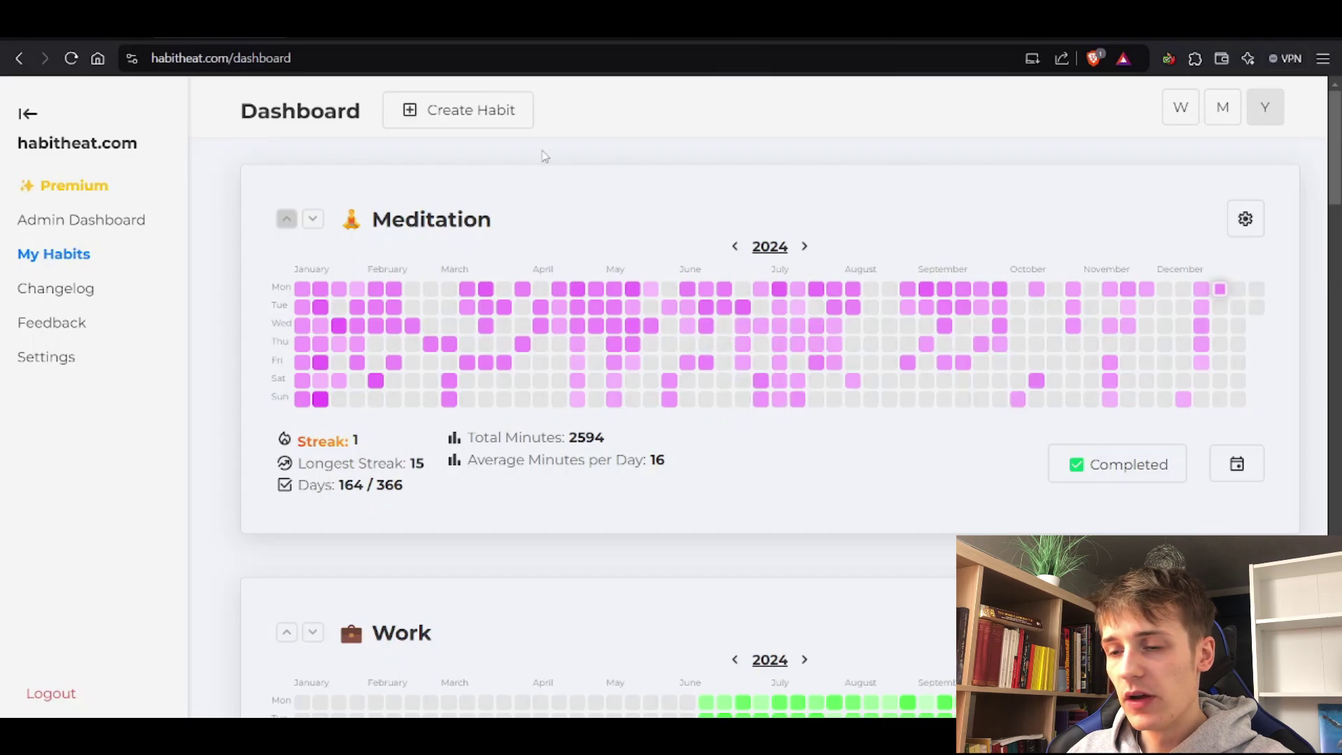
left_click(509, 125)
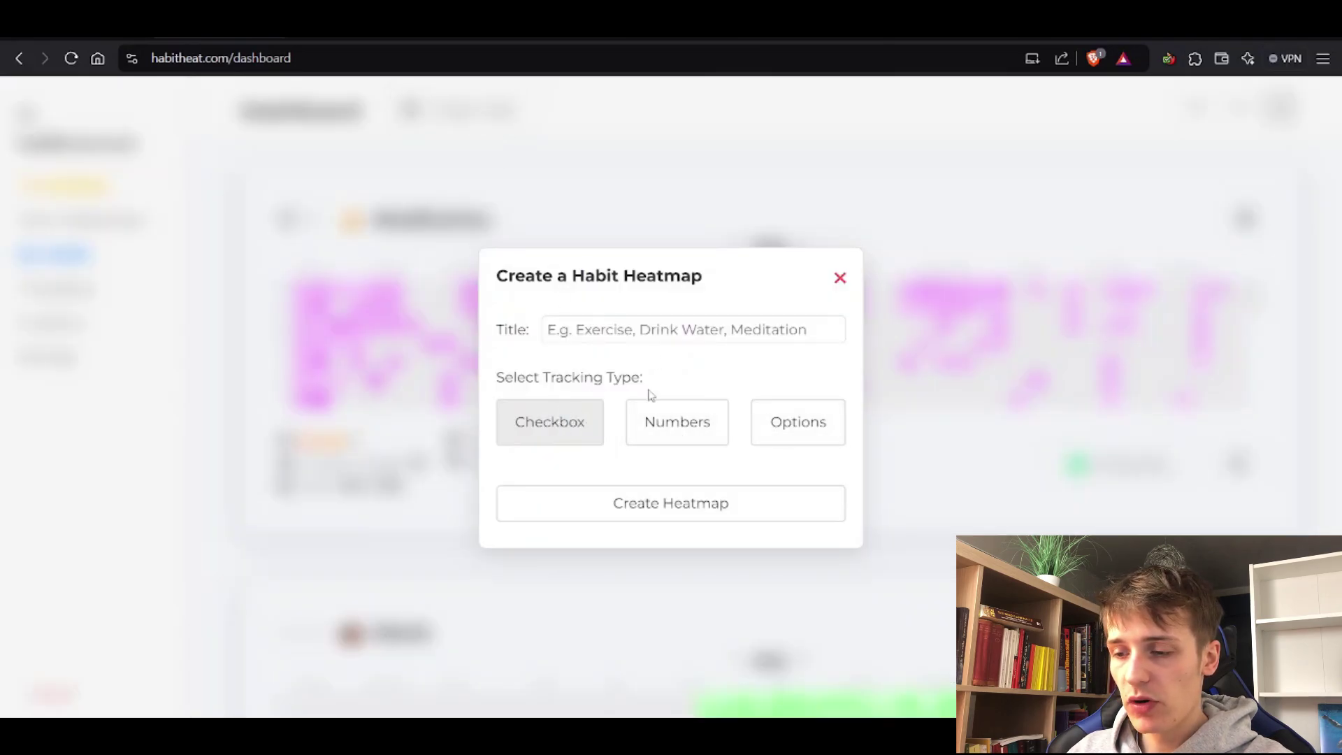
- Create a checkbox habit heatmap titled 'Reading'
left_click(634, 332)
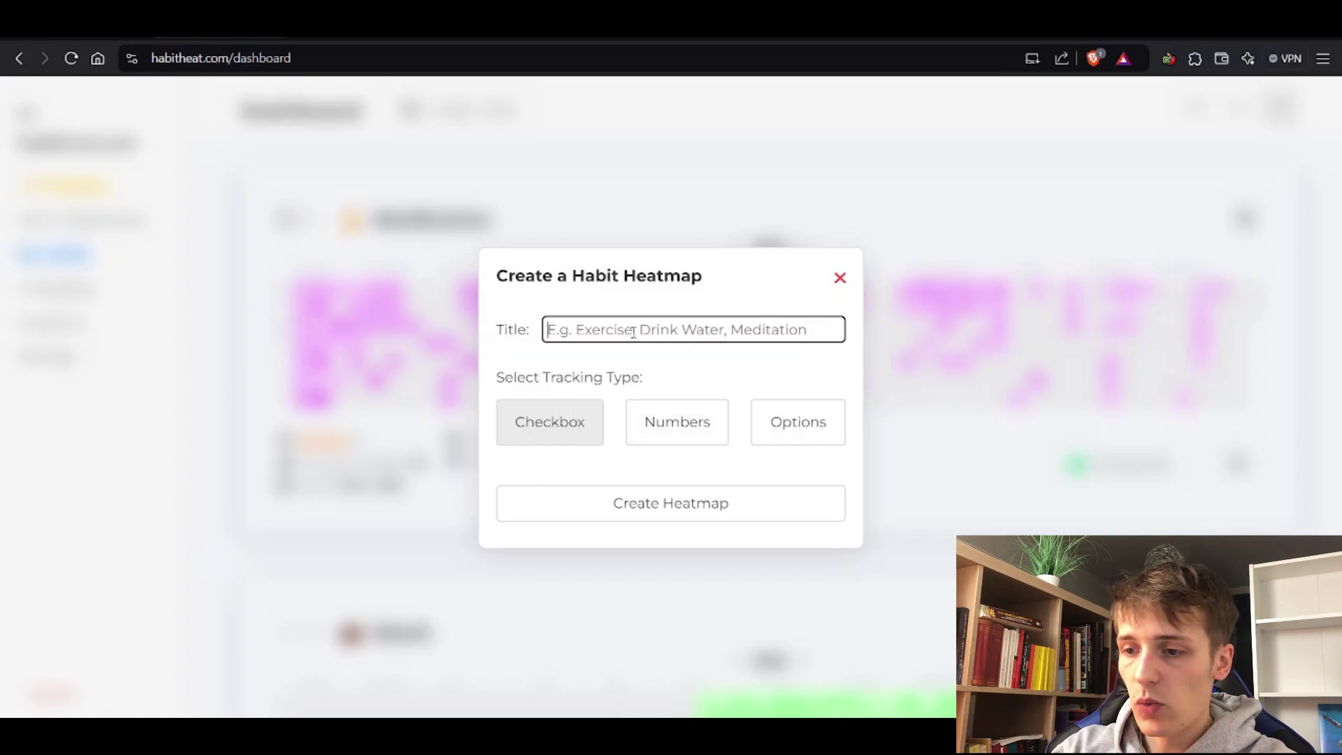
type("Reading")
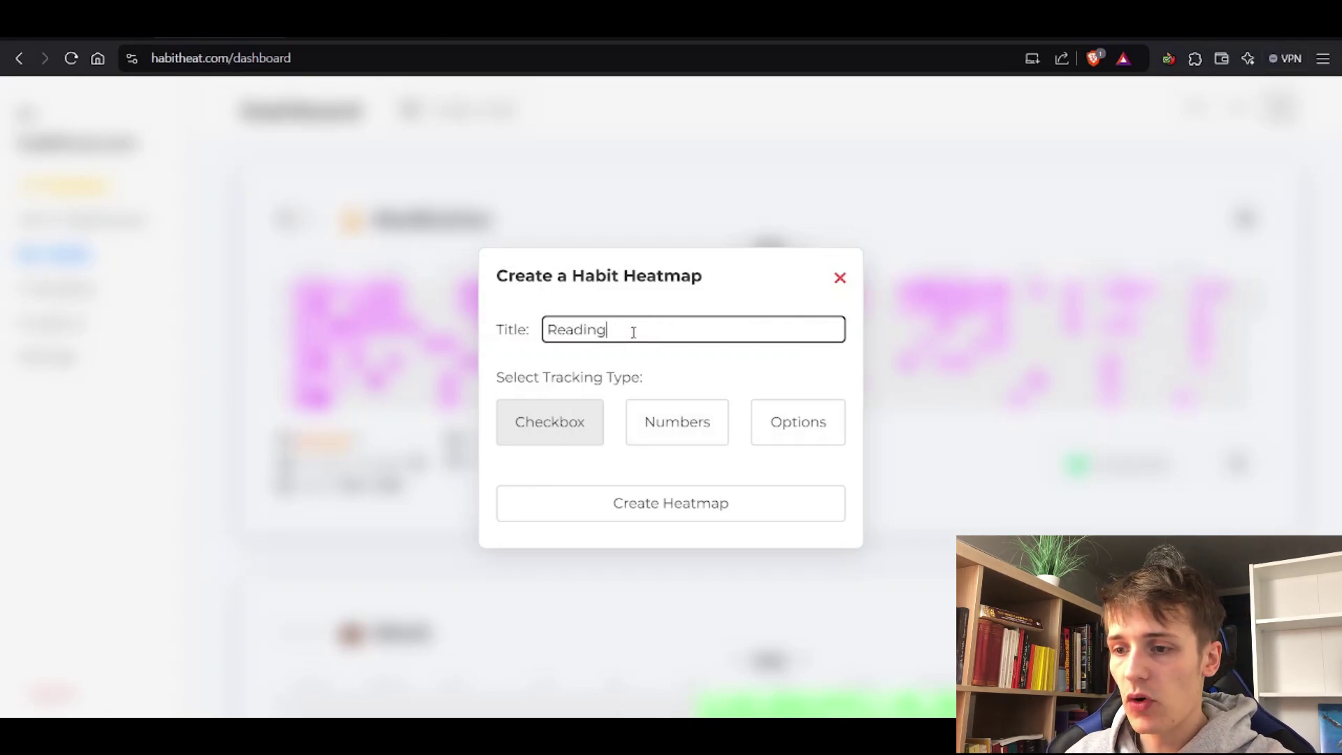
left_click(647, 503)
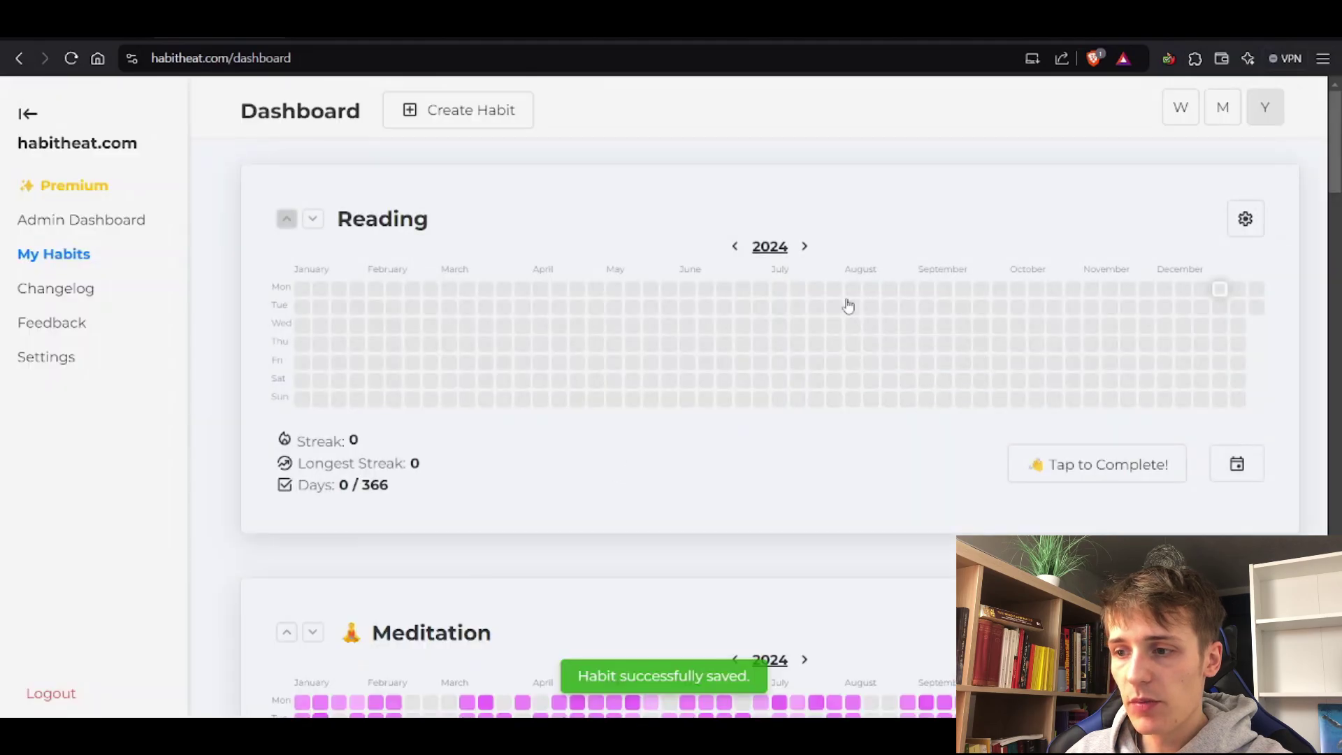
- Mark Monday, January 01 as done on the Reading heatmap
left_click(302, 288)
left_click(605, 470)
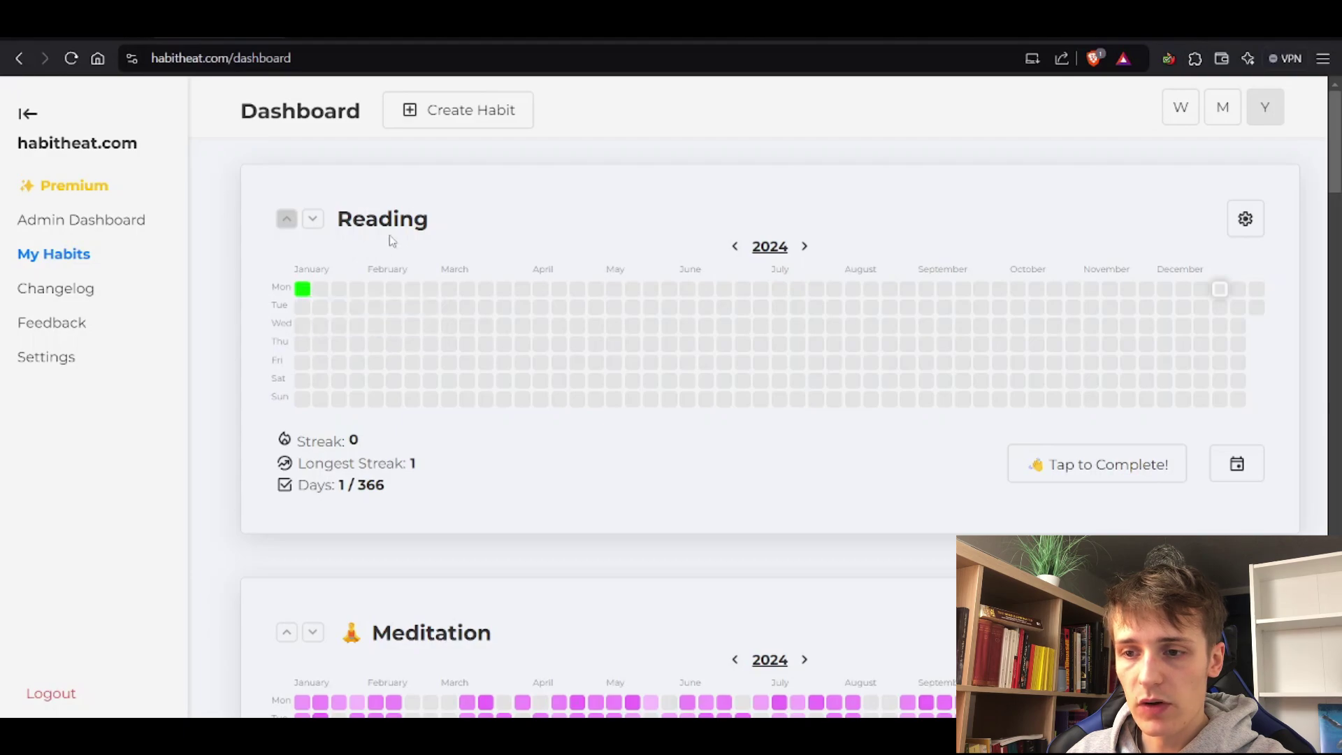
left_click_drag(389, 235, 350, 222)
left_click(321, 282)
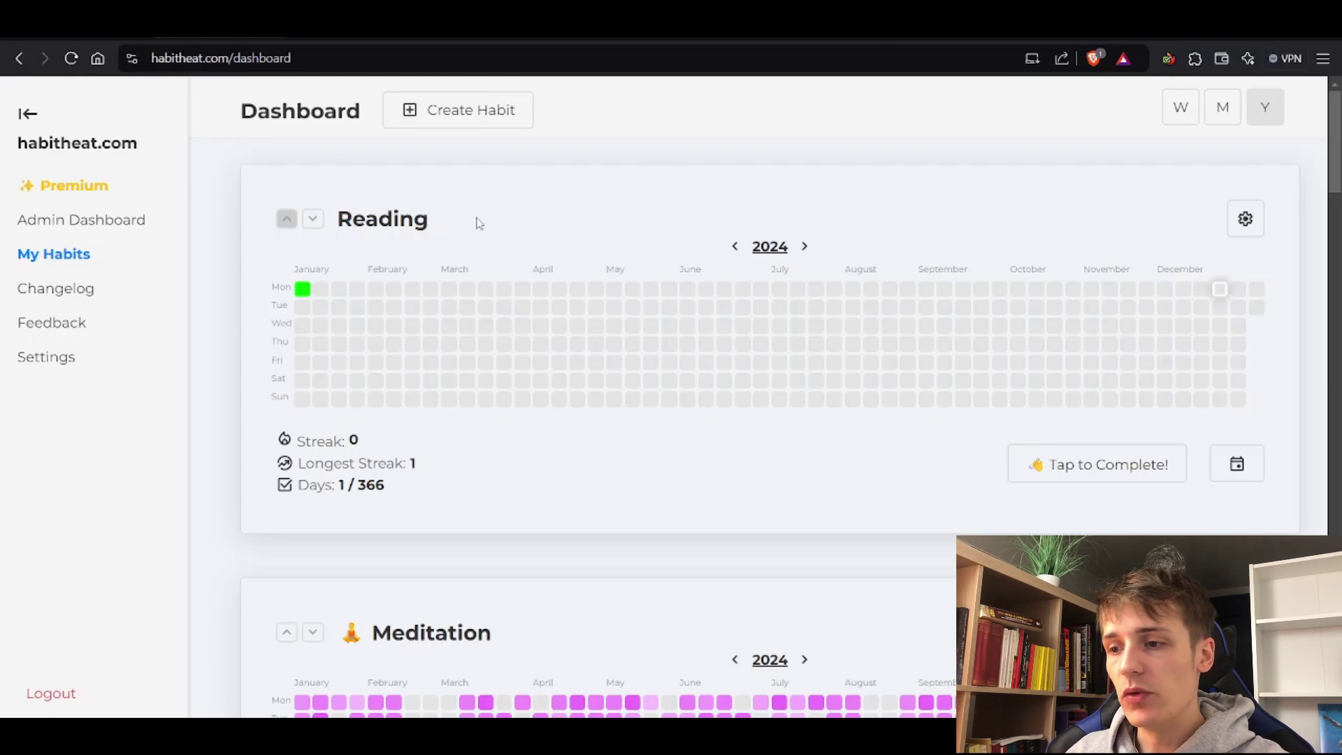
- Mark Reading's January 08 done with the journal note 'Started Book', then start another habit
left_click(321, 287)
left_click(601, 402)
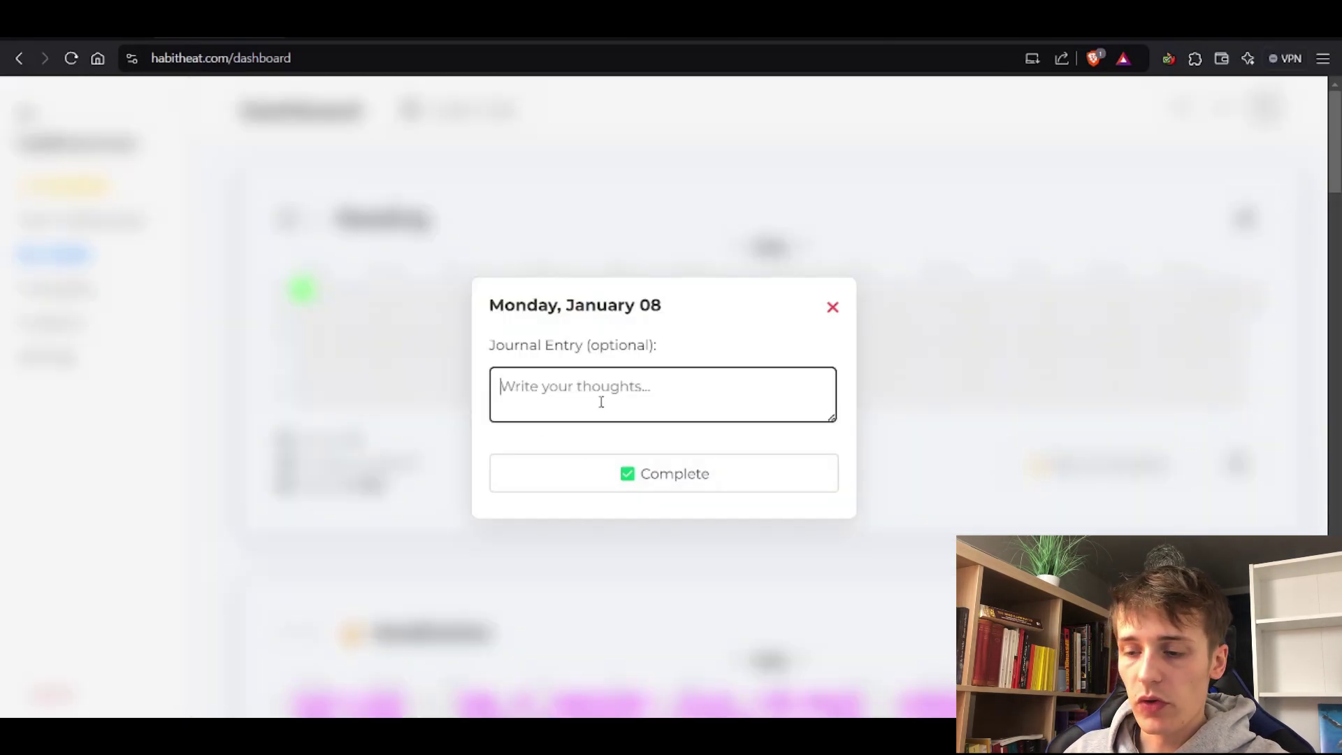
type("Started")
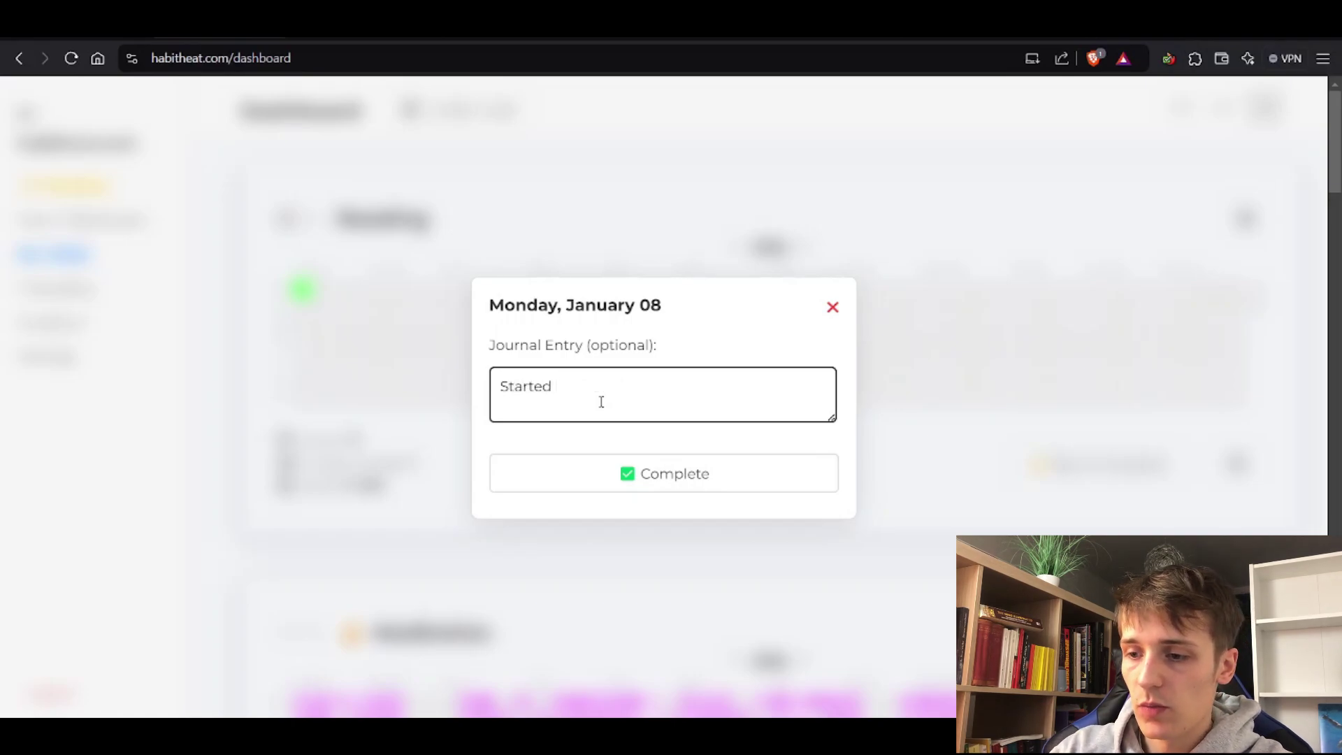
type(" Book")
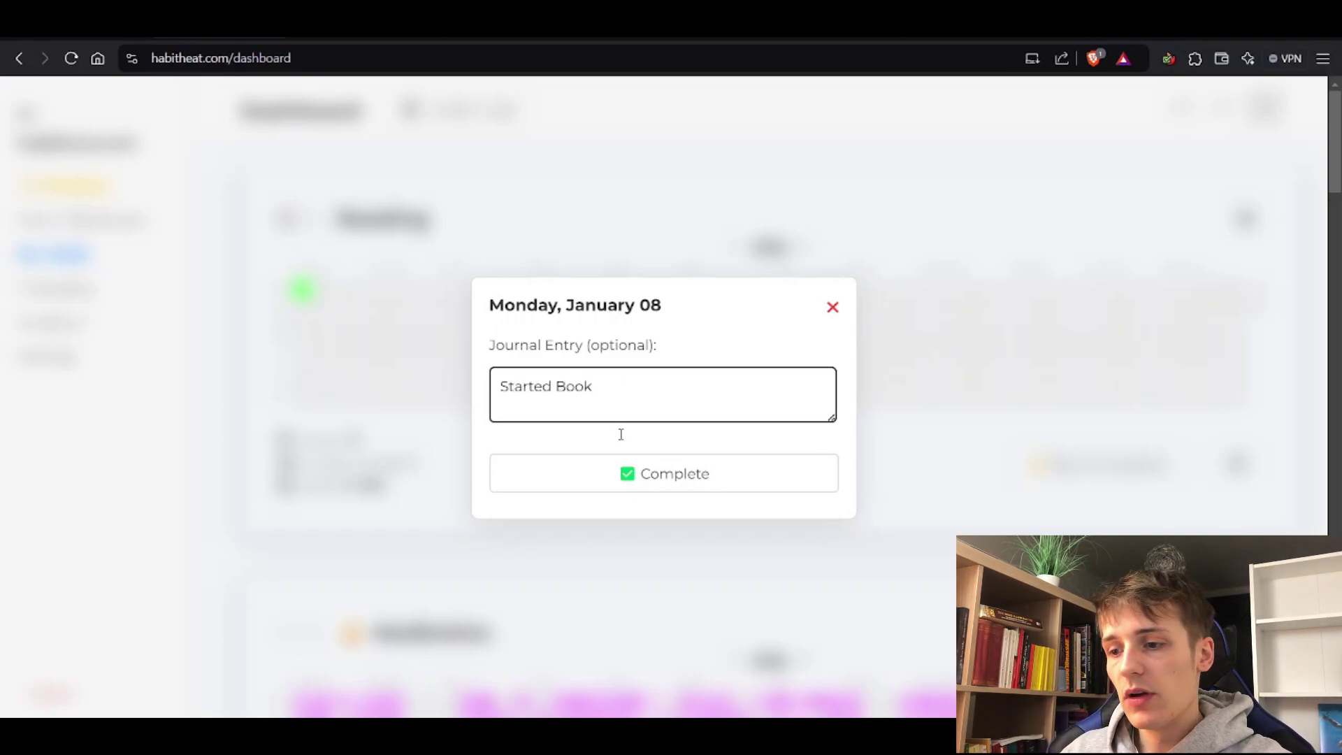
left_click(622, 473)
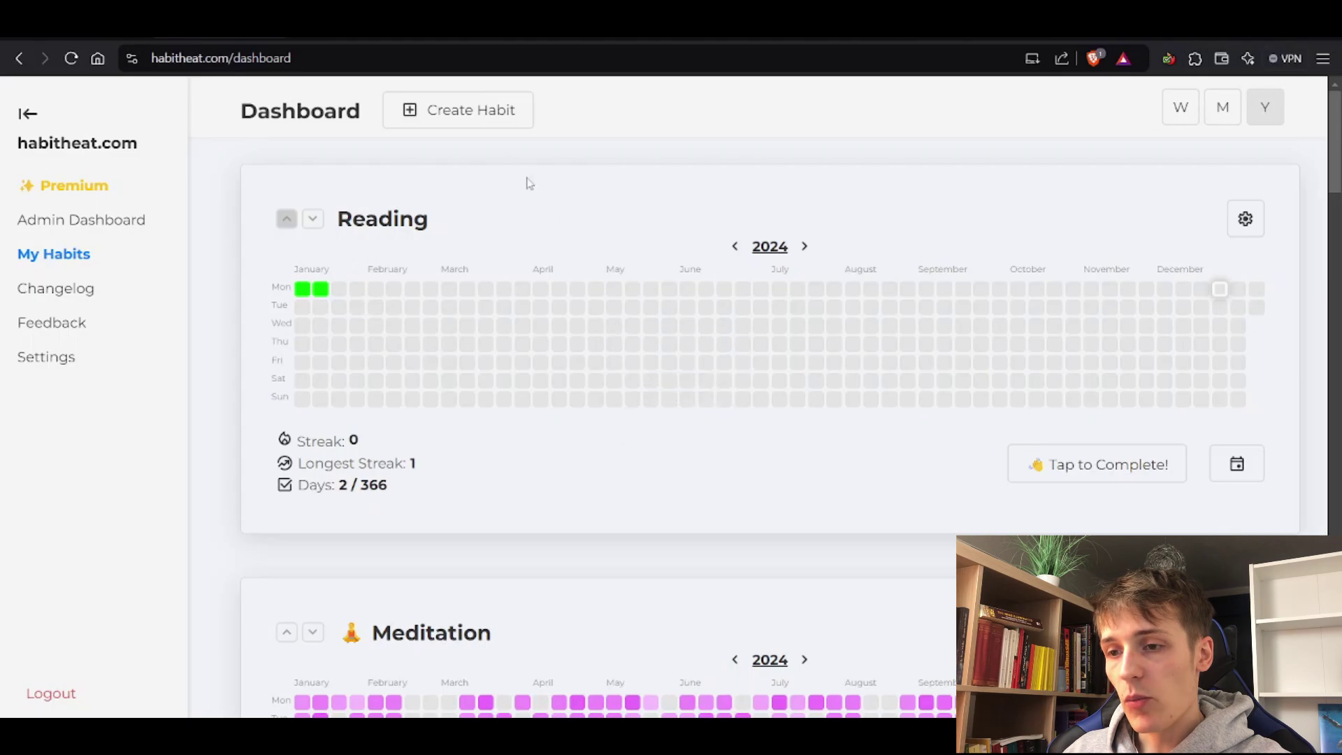
left_click(497, 131)
- Create a Numbers habit titled 'Reading' measured in 'Pages read'
left_click(665, 428)
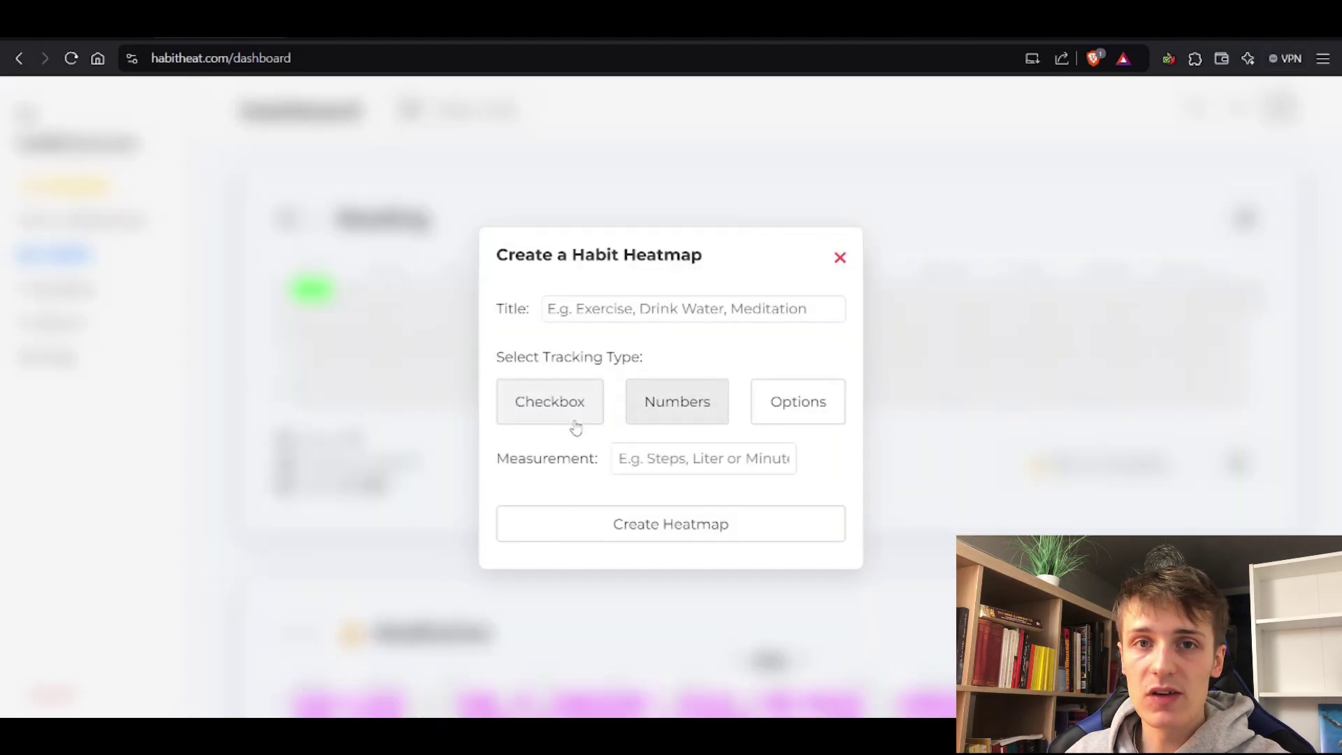
left_click(598, 312)
type("Re")
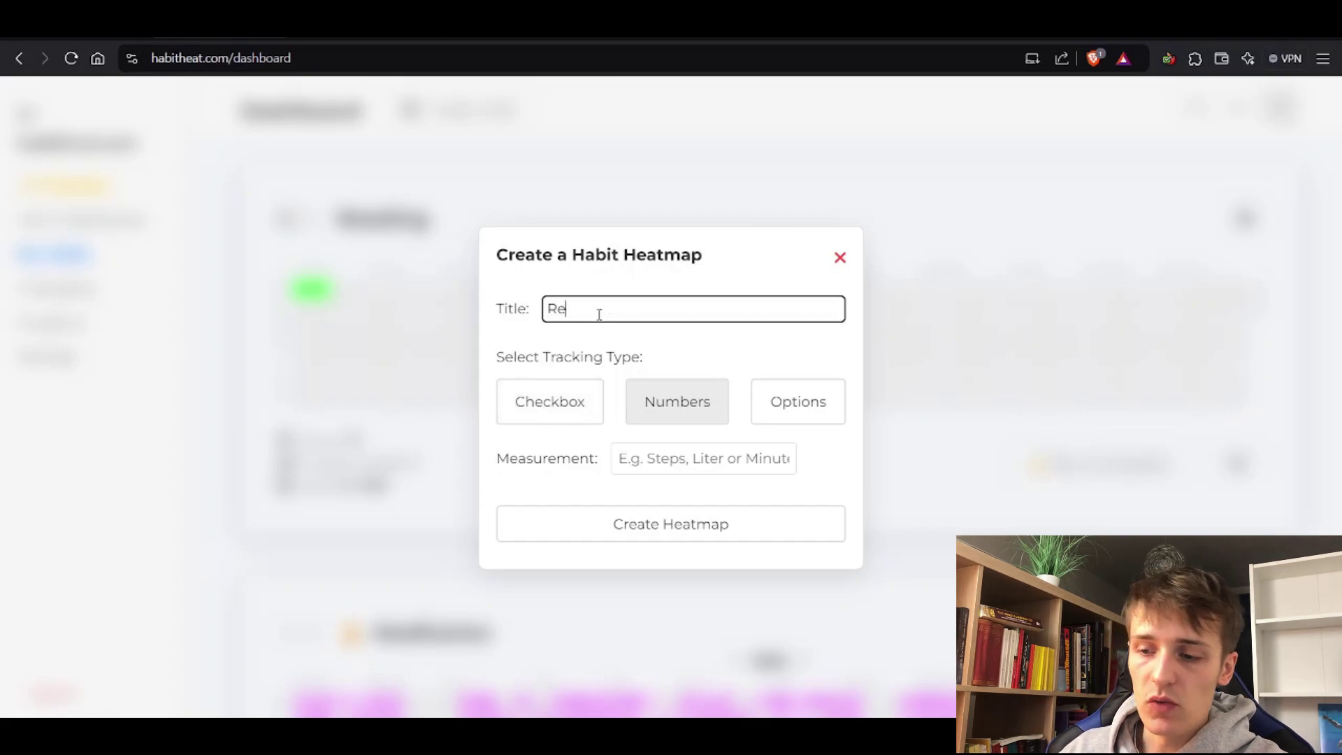
type("ading")
left_click(692, 461)
type("Pages read")
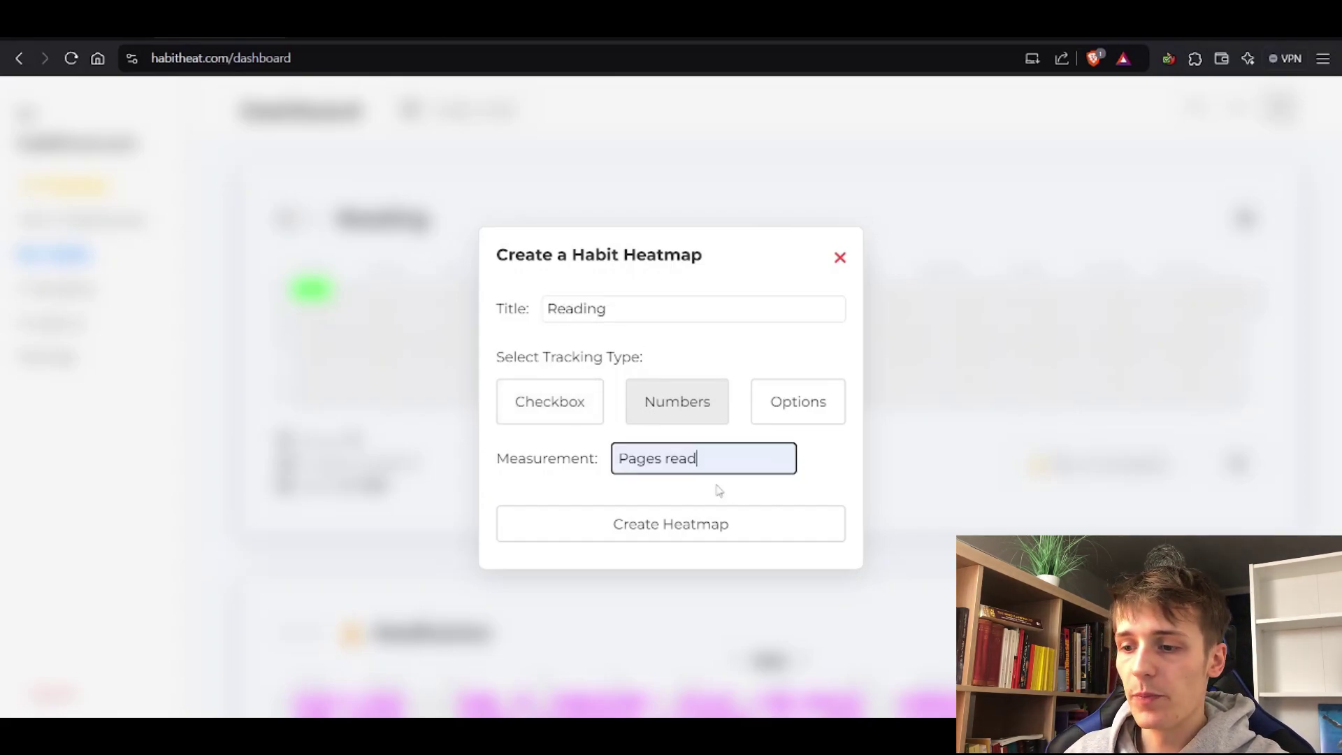
left_click_drag(729, 465, 626, 461)
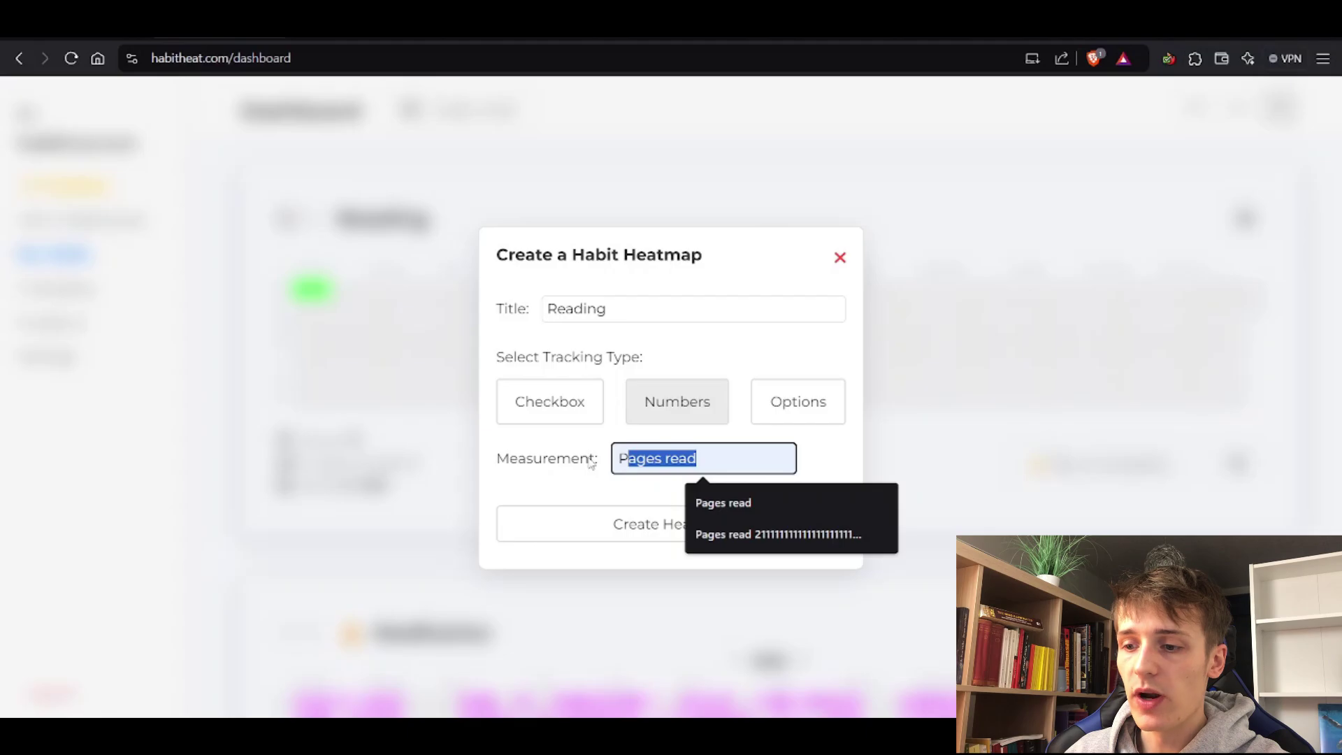
left_click(636, 522)
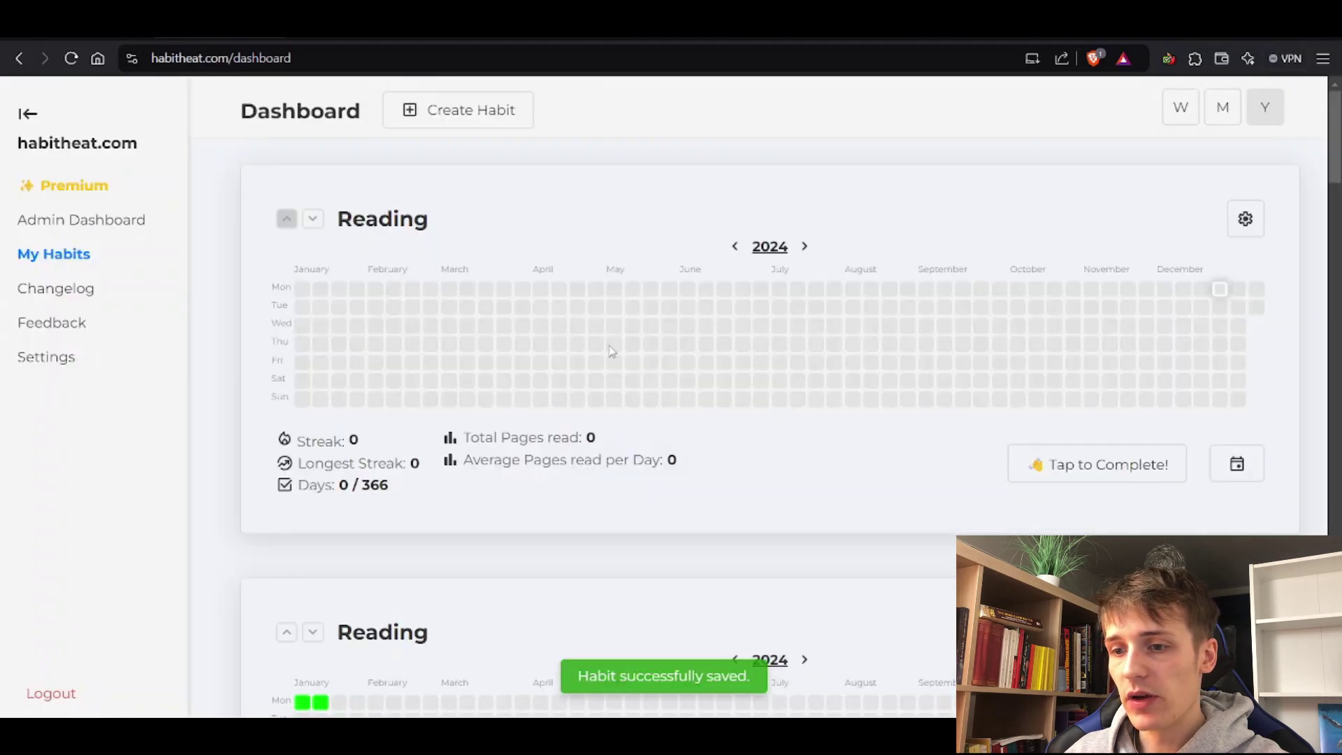
- Log 5 pages read on January 01 and the page count for January 08
left_click(299, 288)
left_click(567, 357)
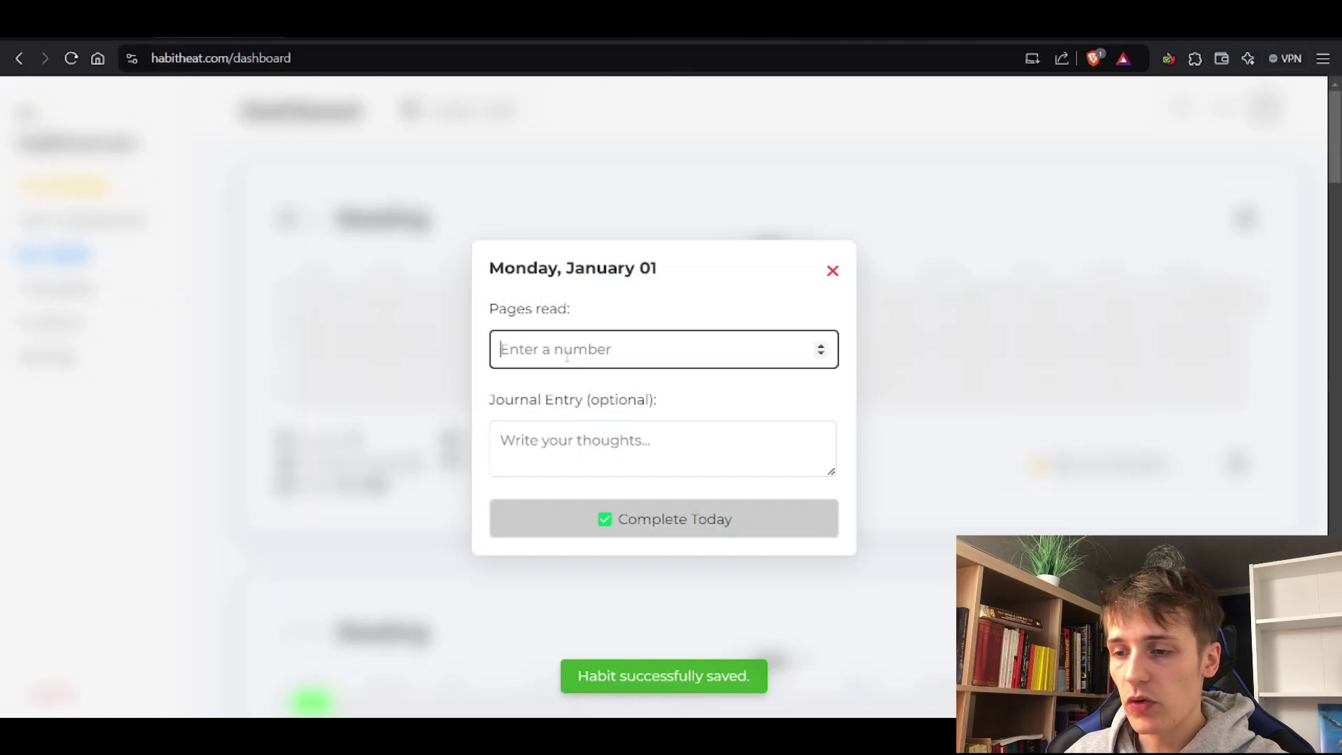
type("5")
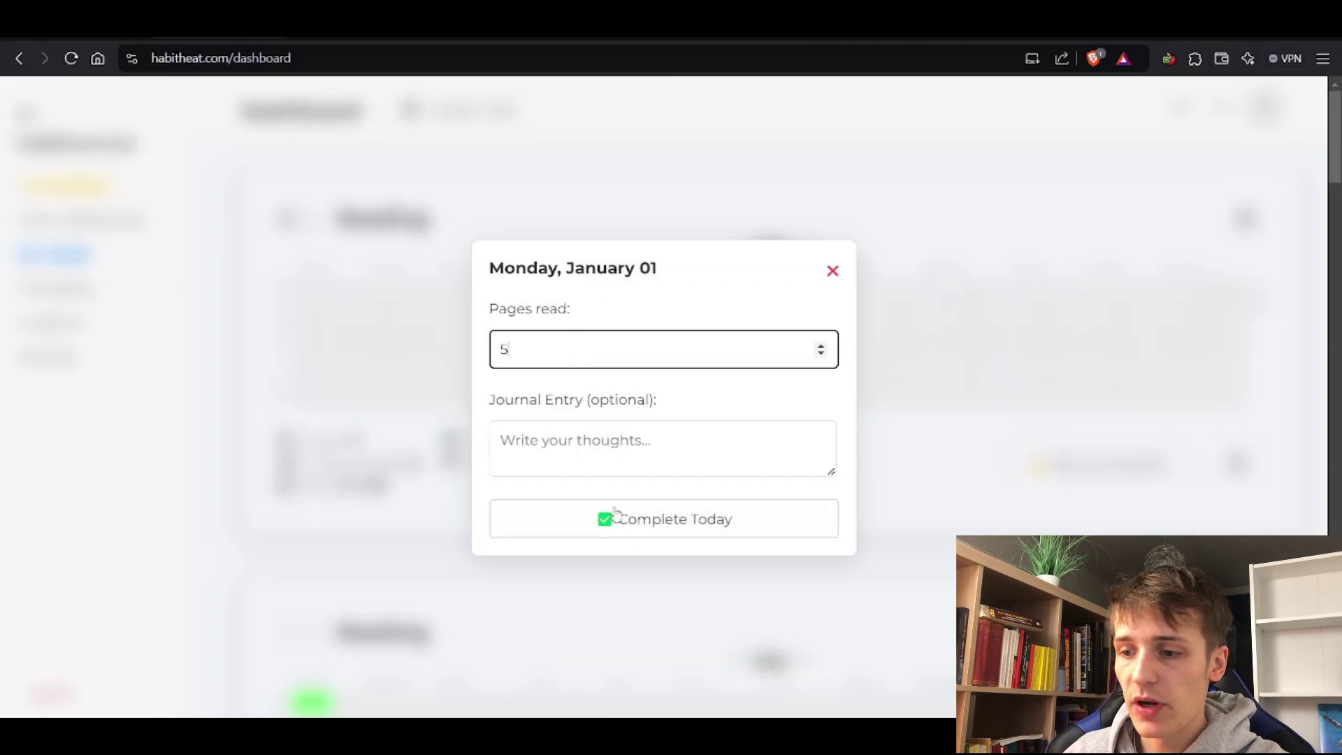
left_click(613, 511)
left_click(320, 289)
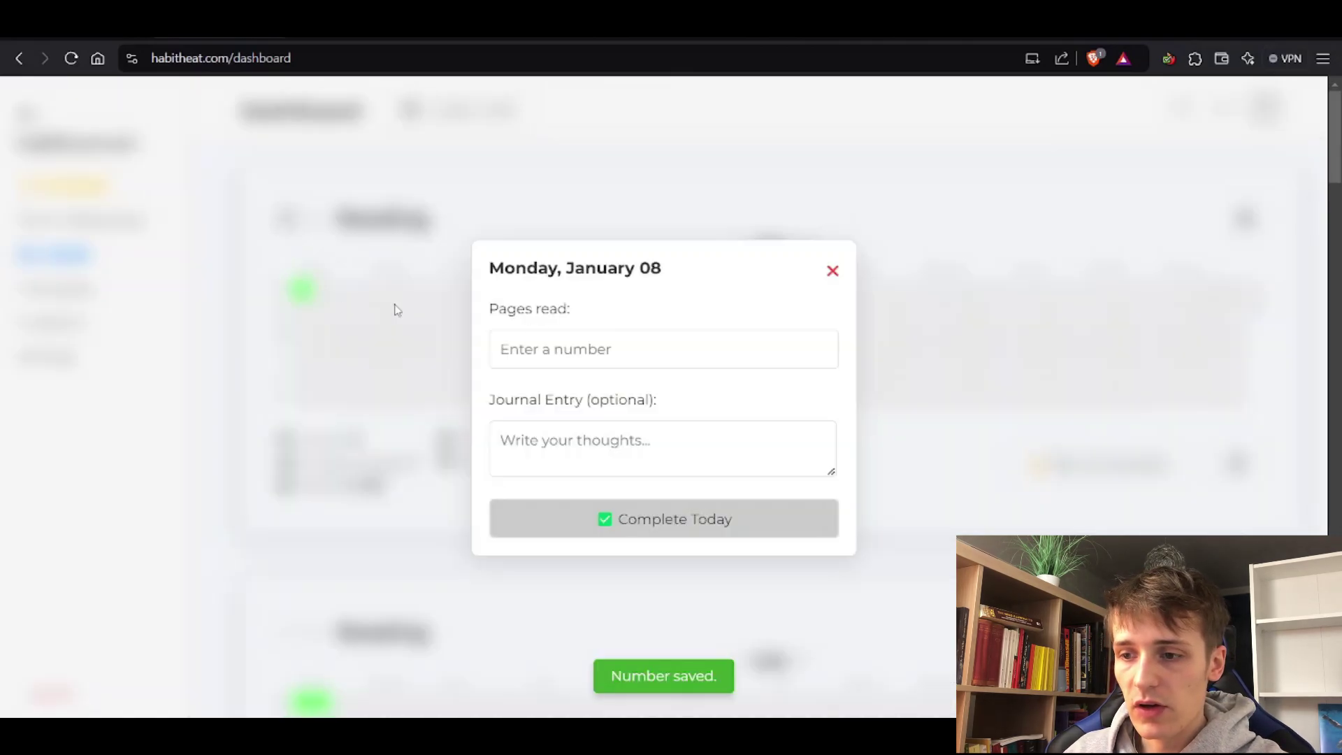
left_click(594, 341)
type("10")
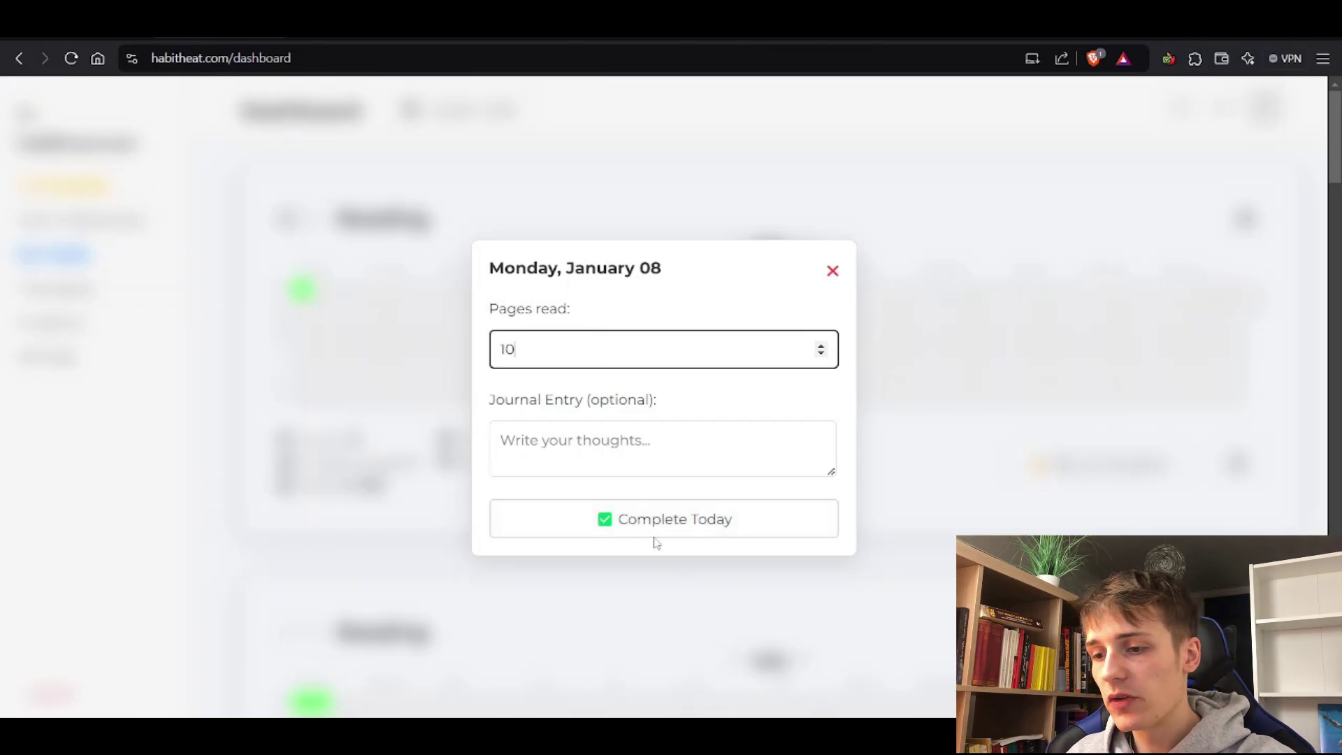
left_click(656, 531)
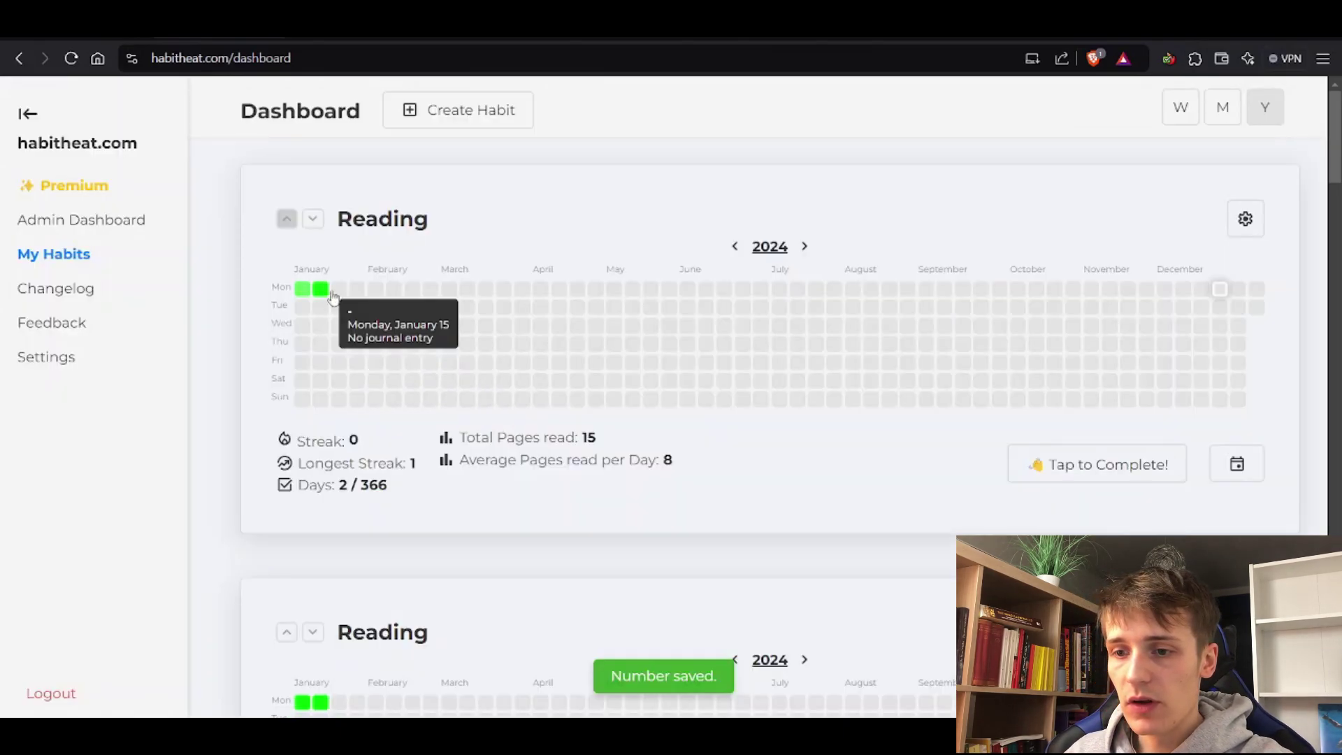
- Log 15, 5 and 50 pages read on January 15, 22 and 29
left_click(336, 288)
left_click(634, 355)
type("15")
left_click(629, 518)
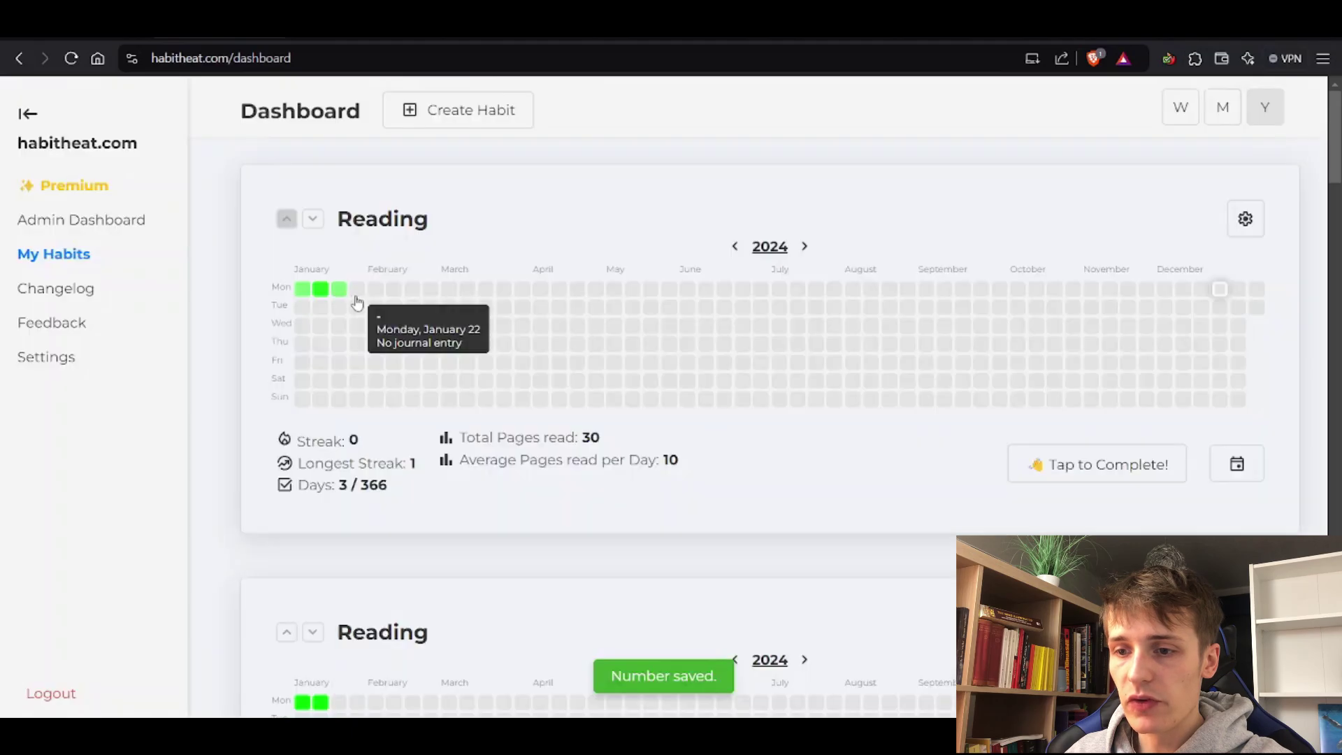
left_click(354, 290)
left_click(646, 357)
type("5")
left_click(650, 518)
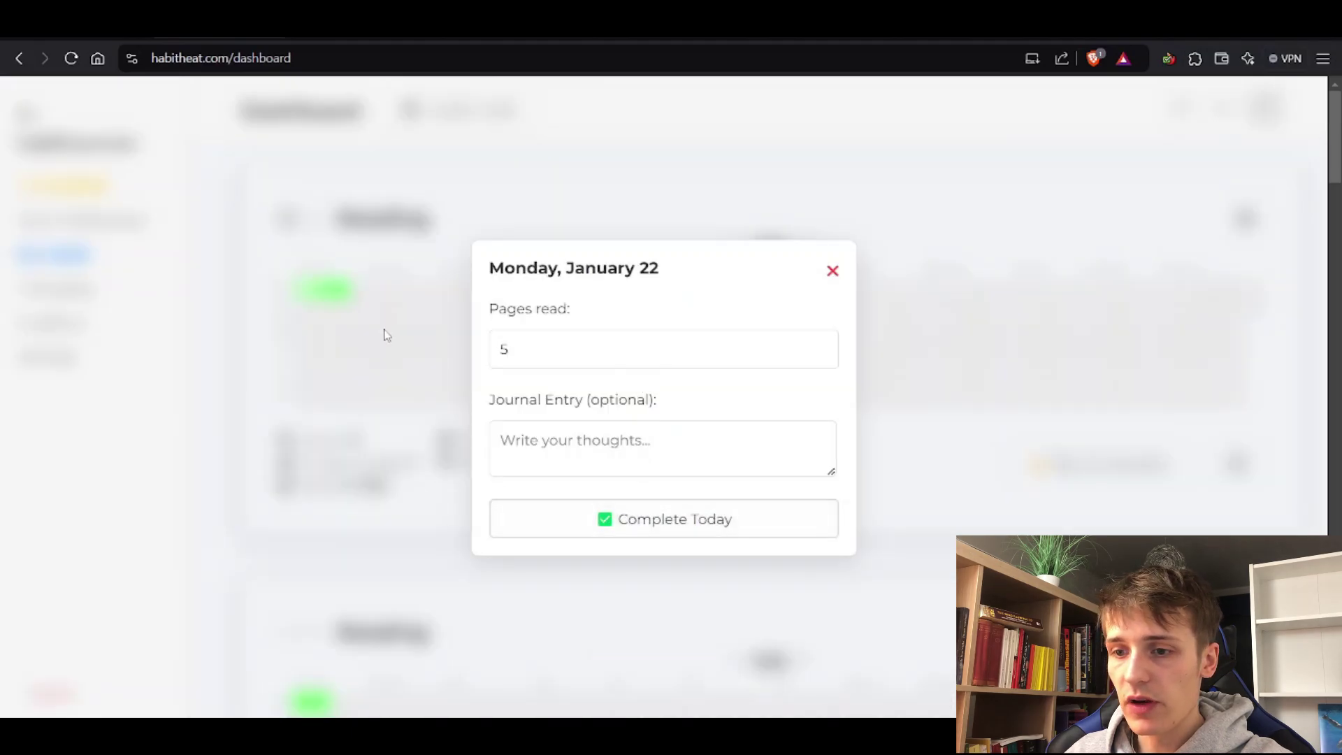
left_click(371, 290)
left_click(686, 347)
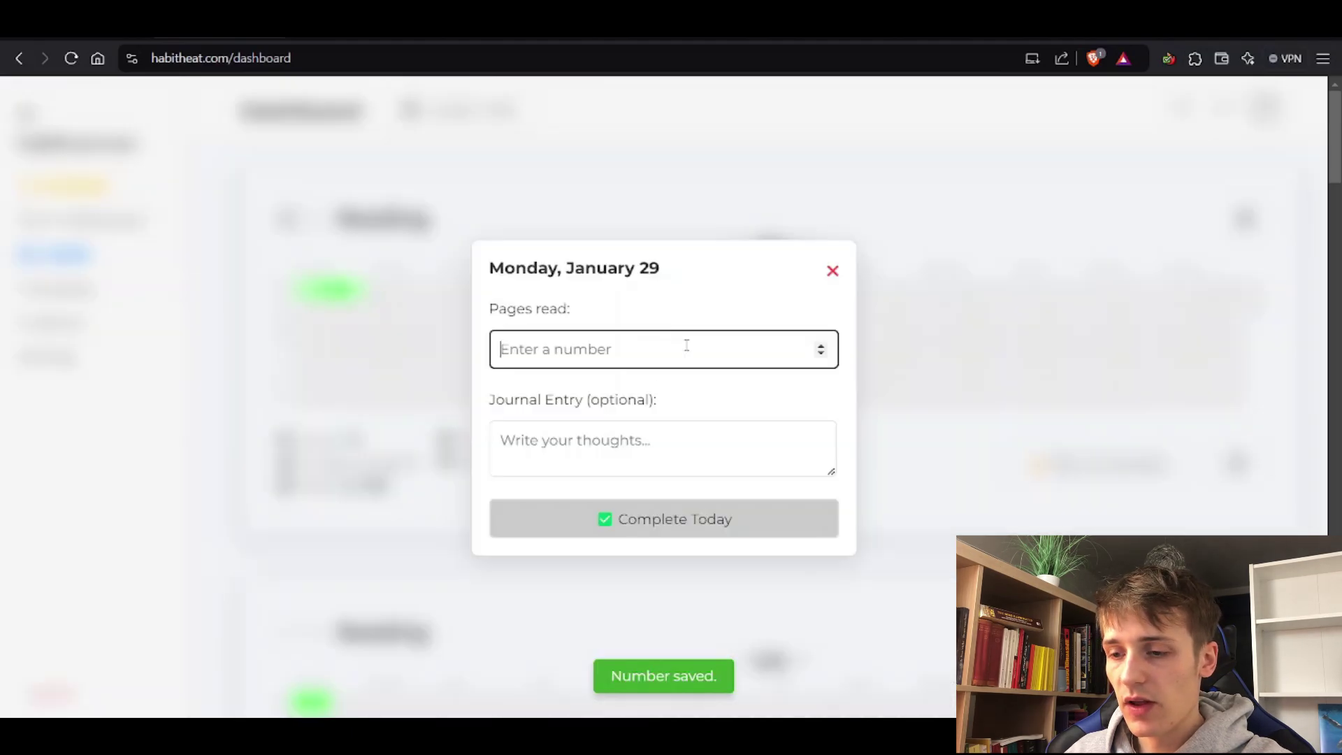
type("50")
left_click(688, 519)
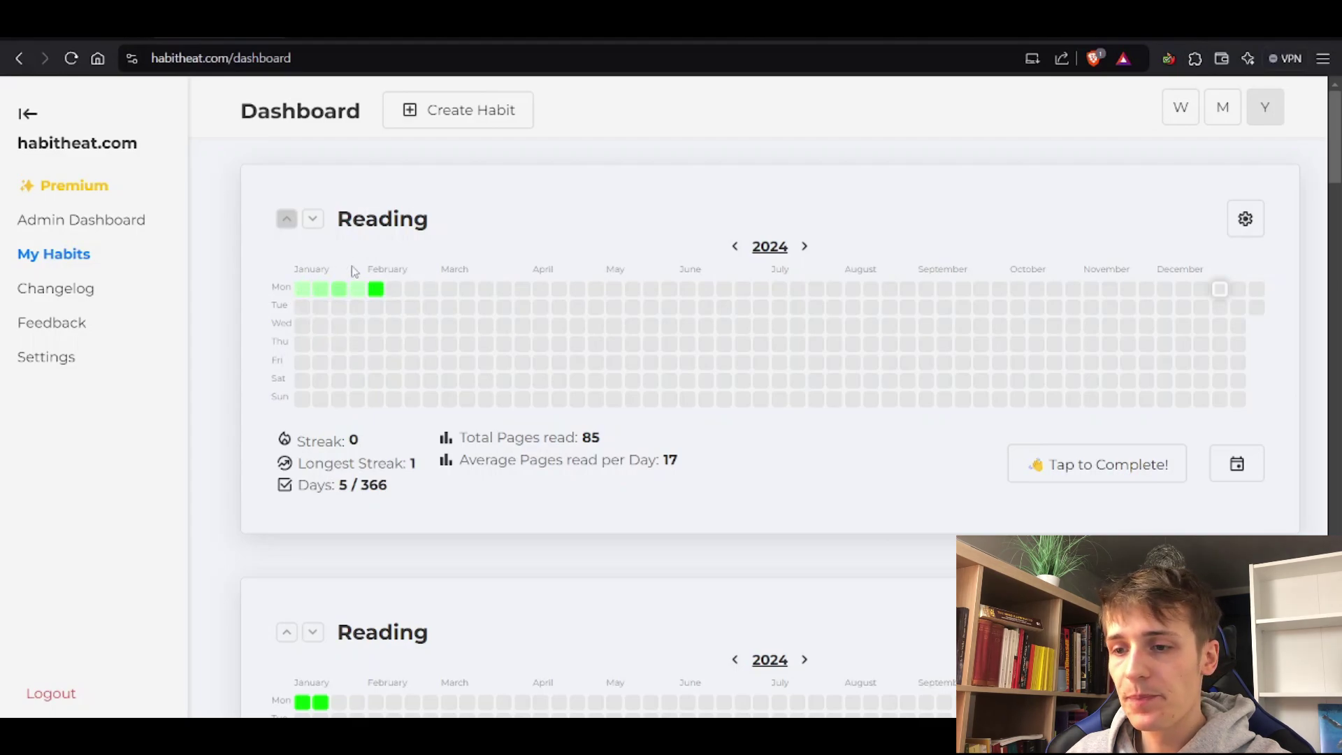
mouse_move(376, 292)
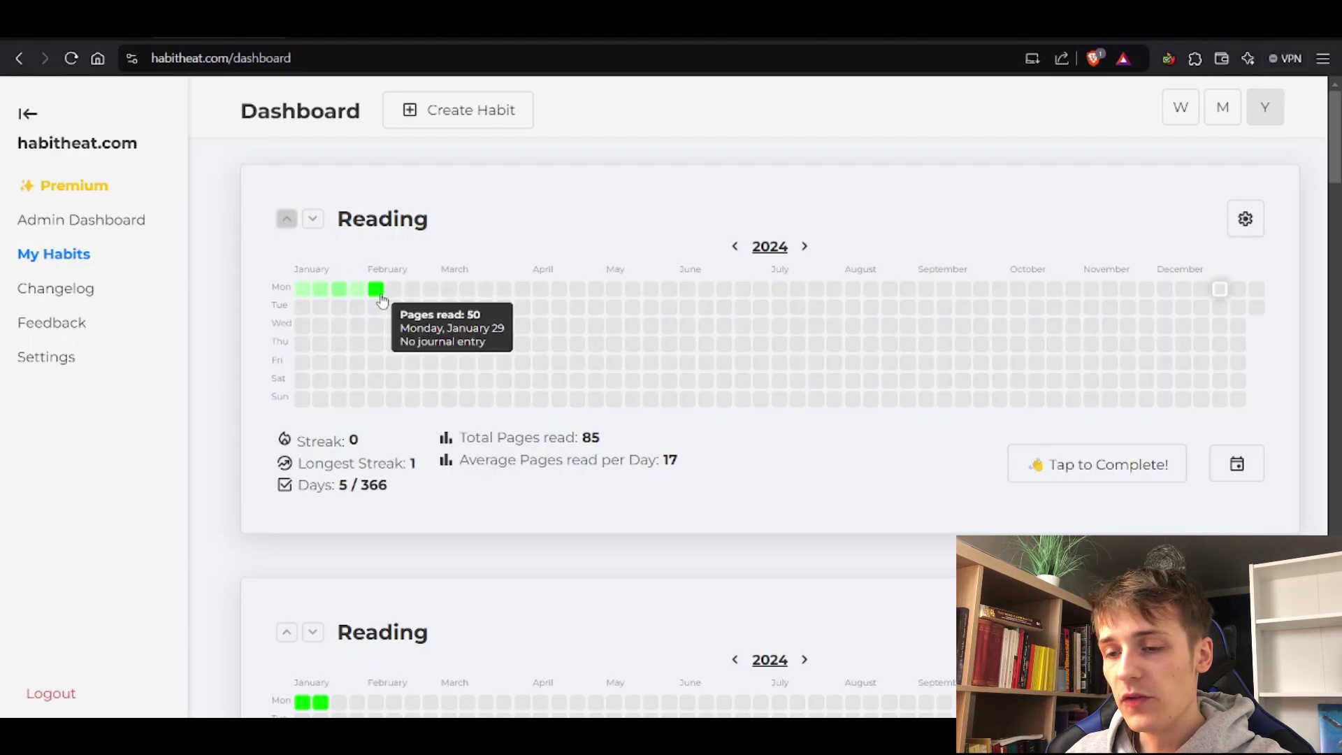
- Log 52353 pages read for today, Monday, December 16
left_click(1089, 475)
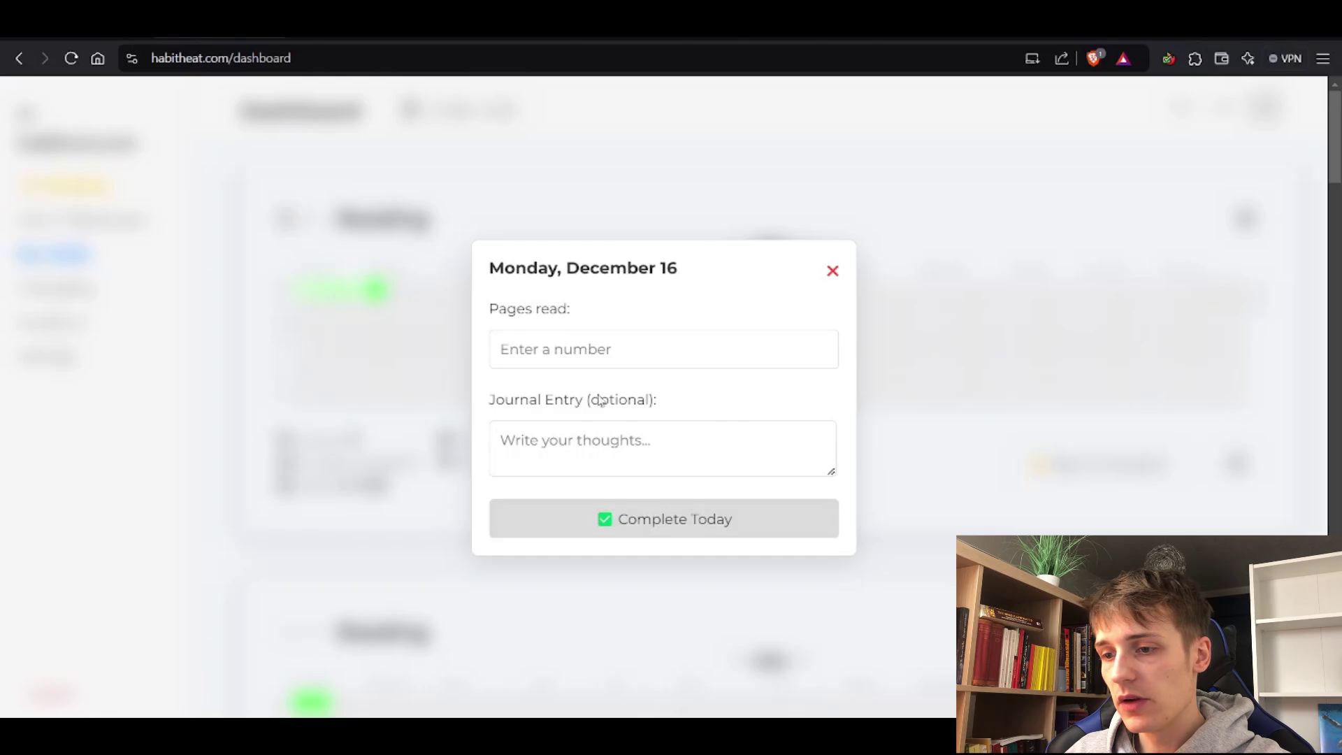
left_click(608, 360)
type("52353")
left_click(680, 520)
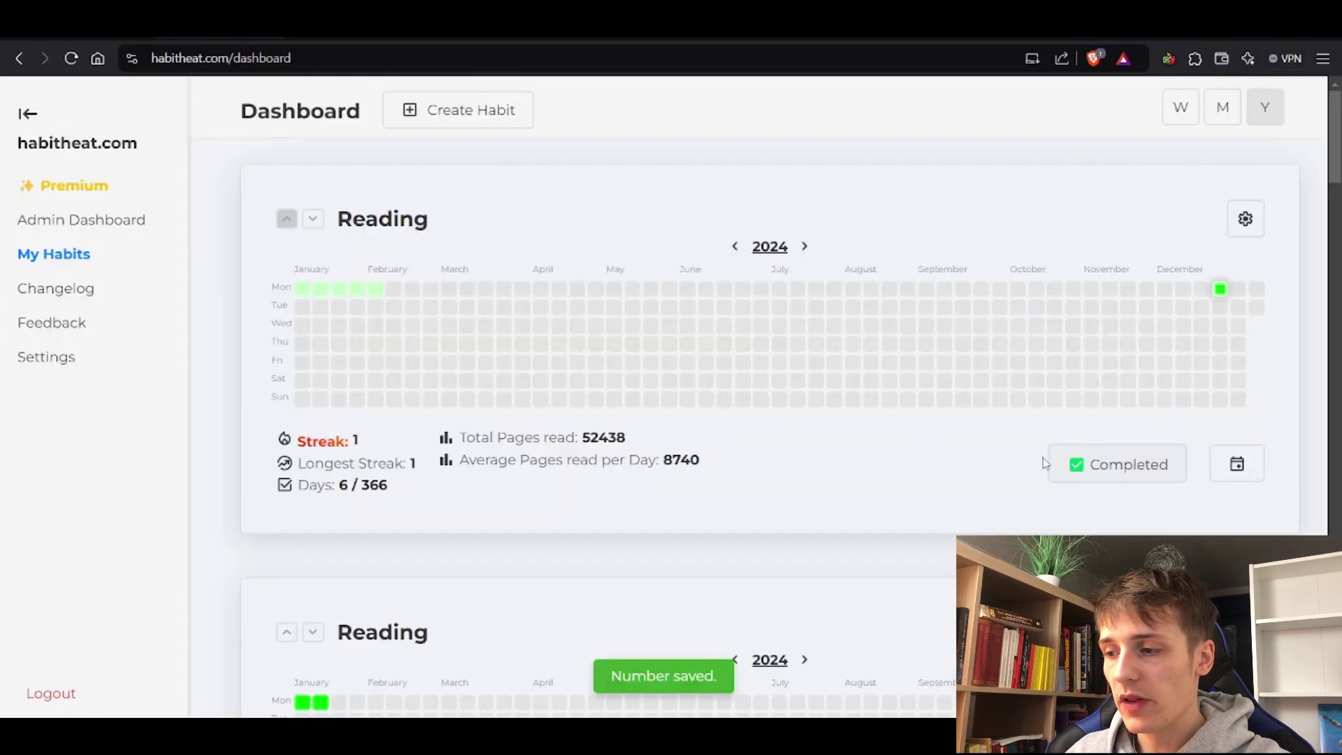
left_click_drag(358, 441, 295, 439)
left_click(402, 442)
mouse_move(1058, 347)
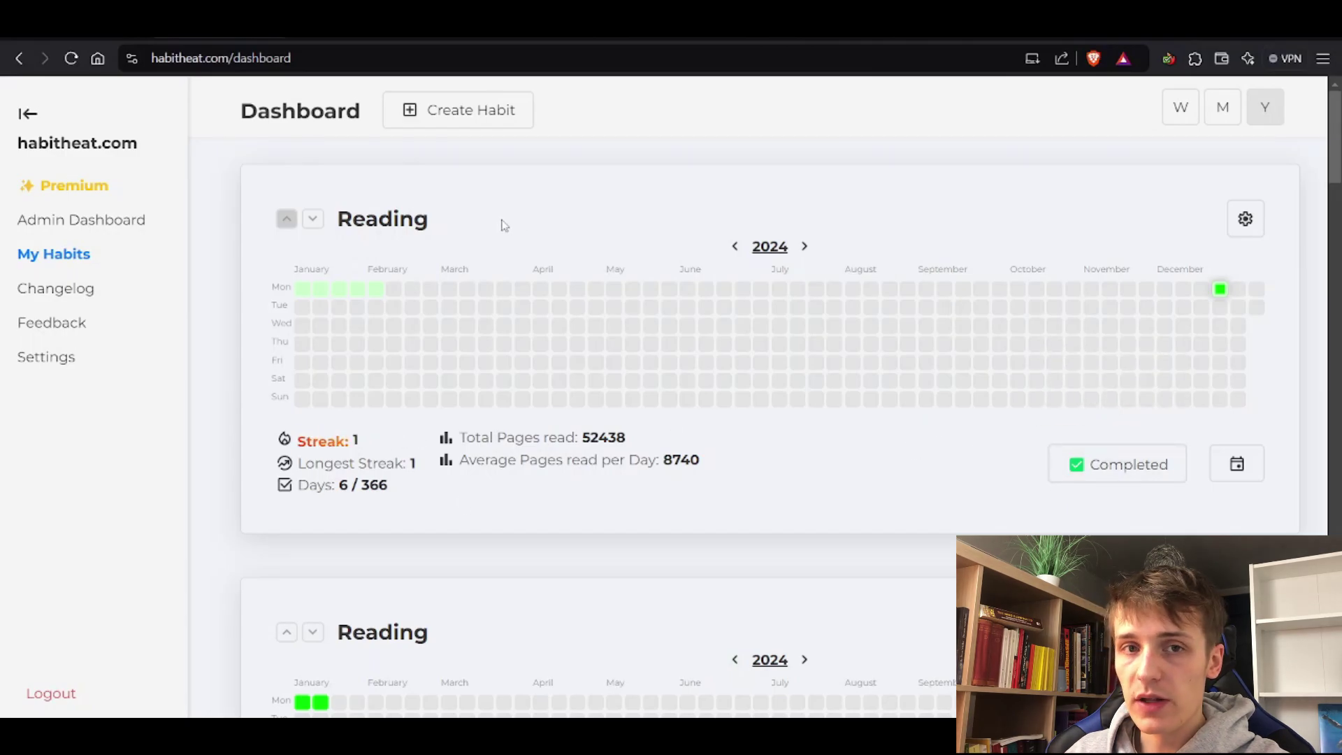
- Begin a new Options habit titled 'Mood'
left_click(530, 110)
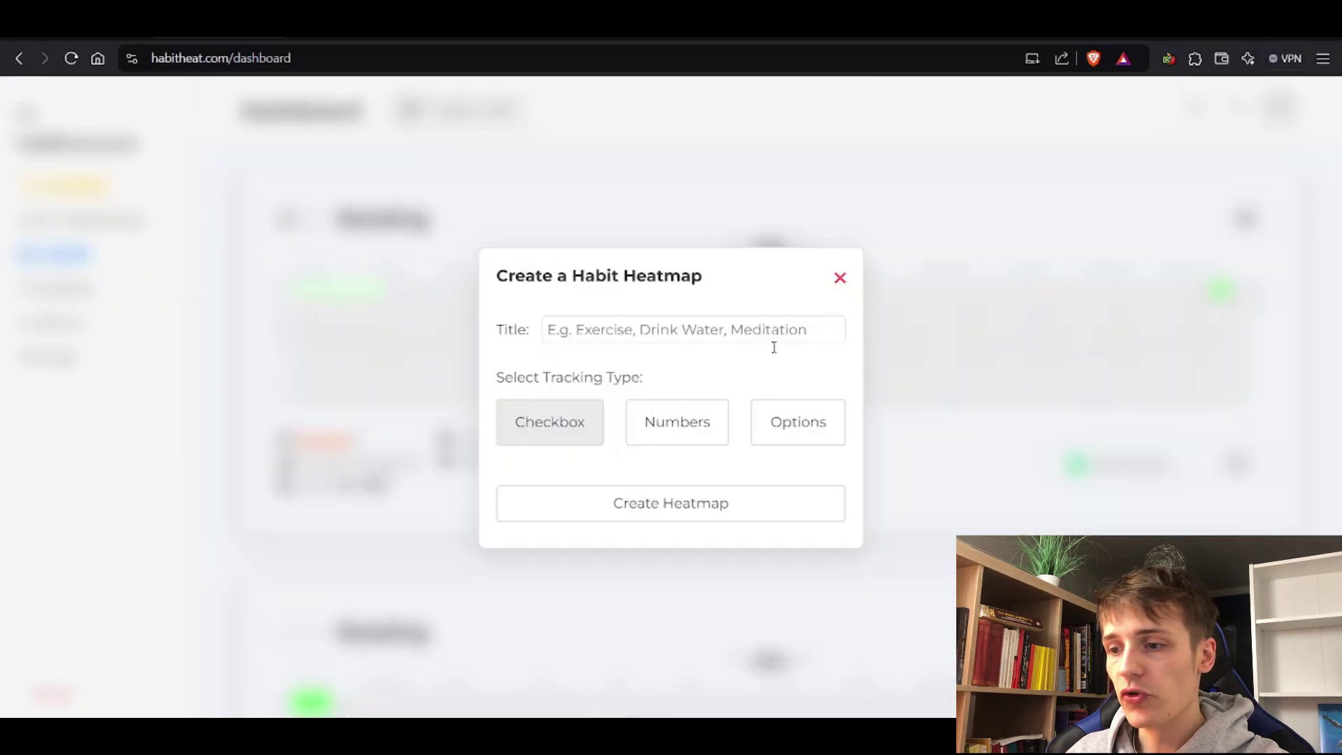
left_click(810, 423)
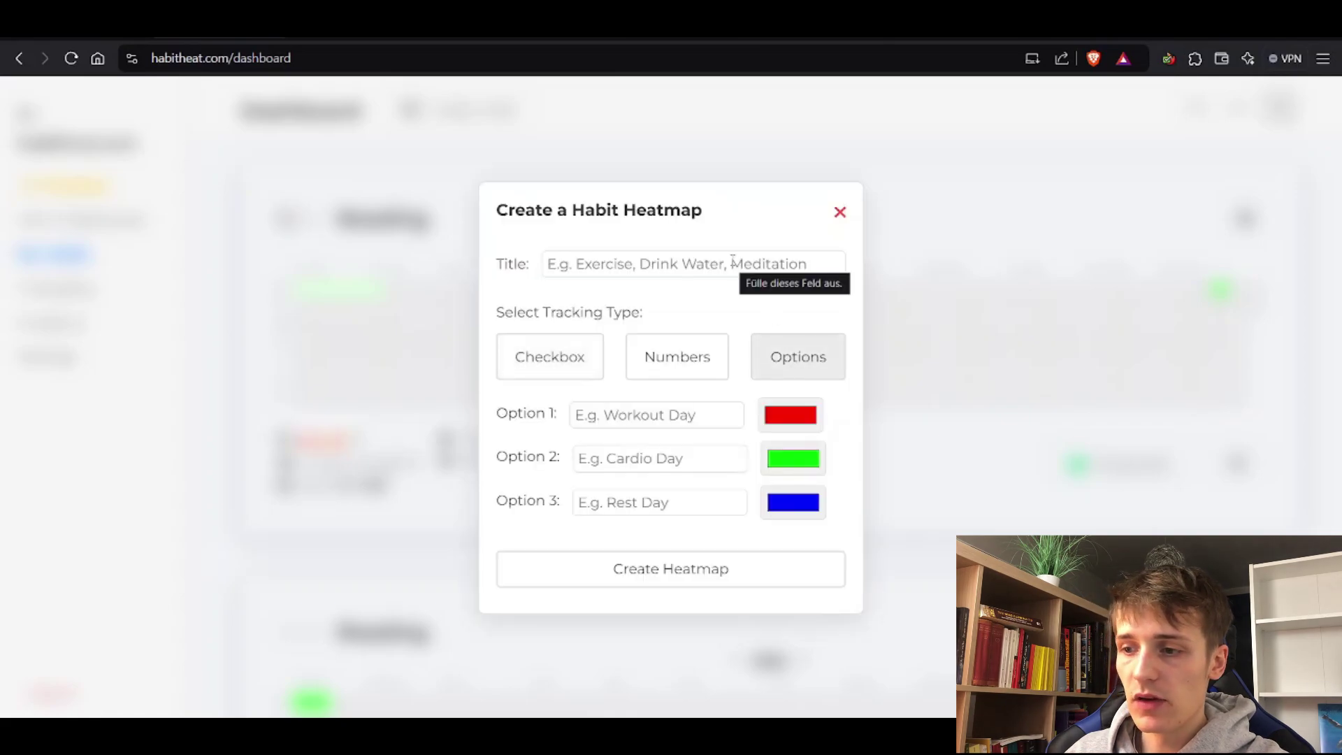
left_click(733, 260)
type("Mood")
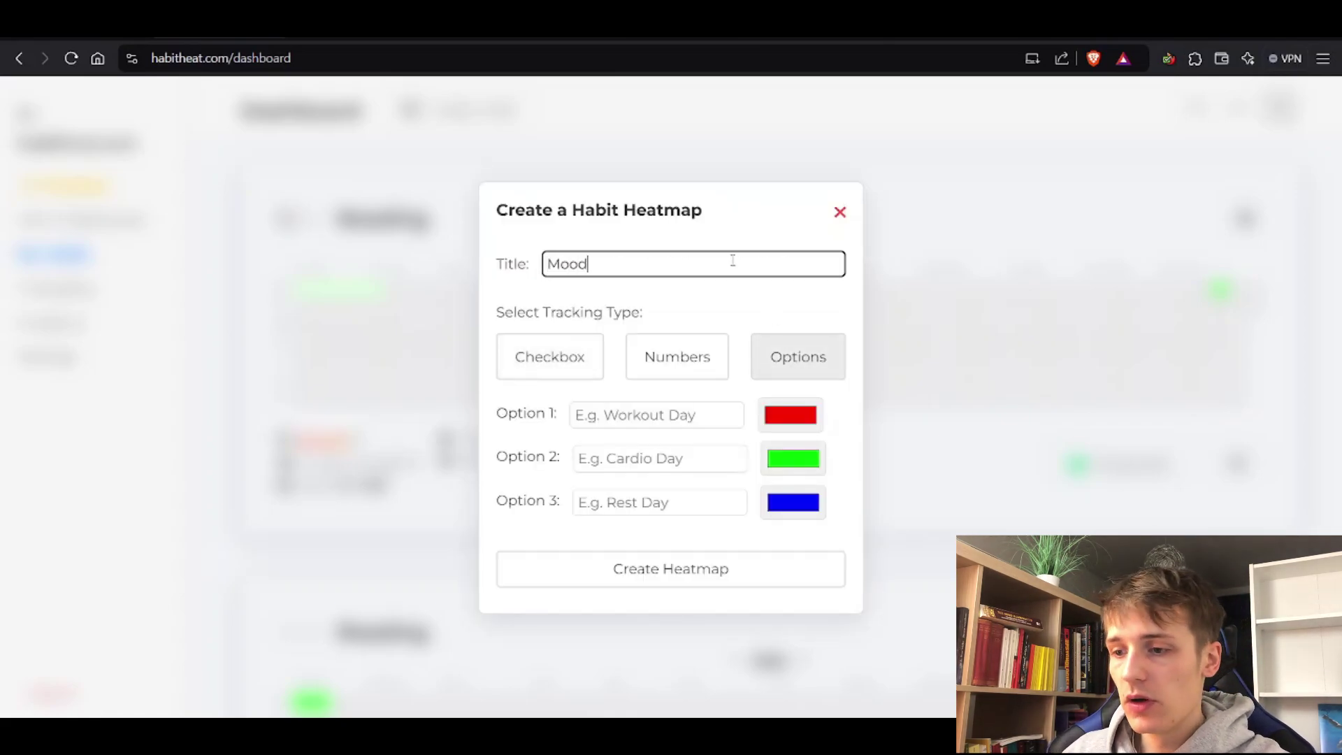
- Add the options Good in green and Neutral in yellow
left_click(722, 411)
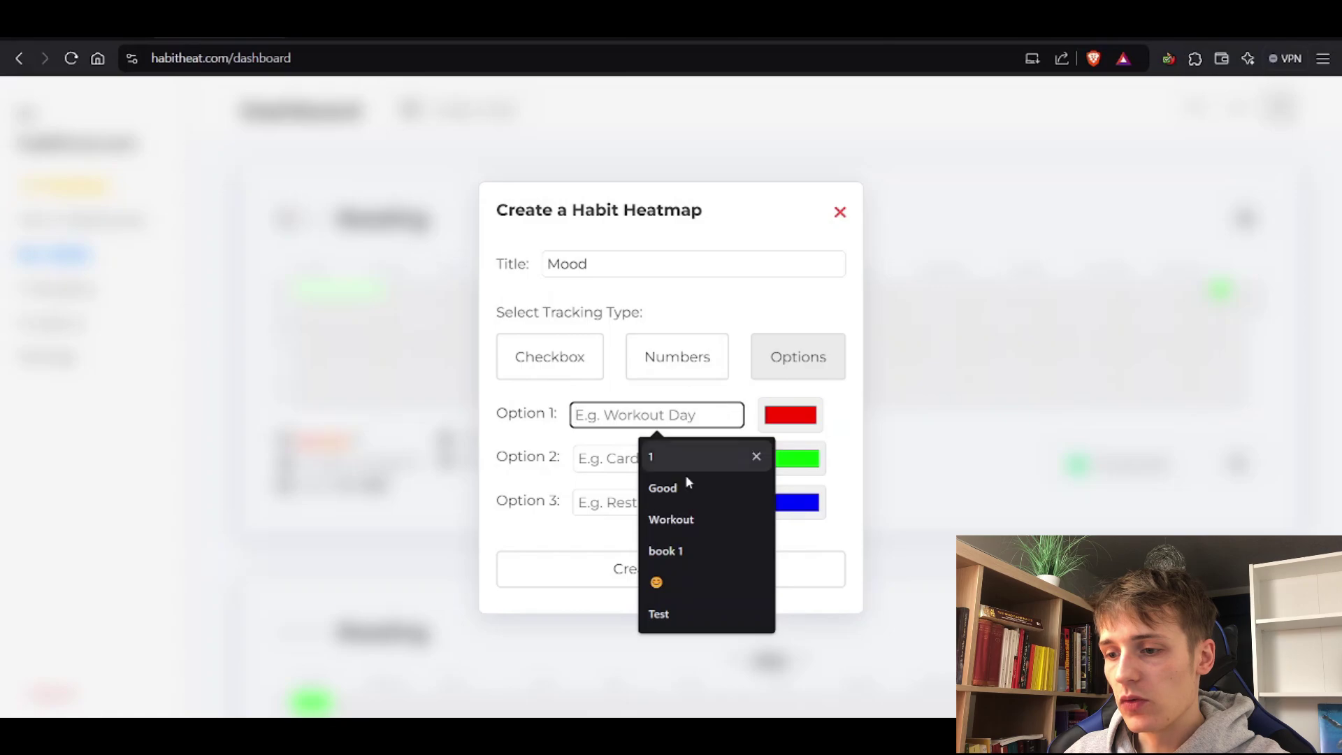
left_click(677, 485)
left_click(789, 415)
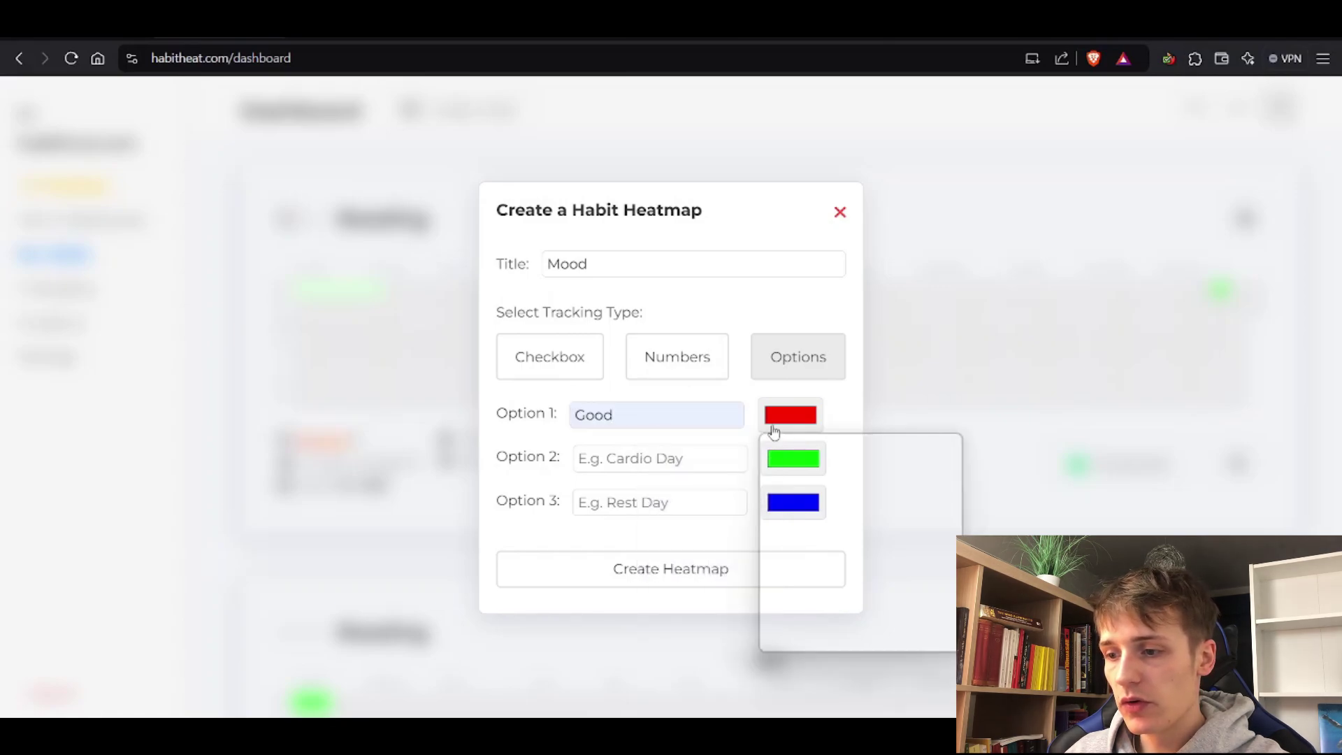
left_click(915, 573)
left_click(973, 426)
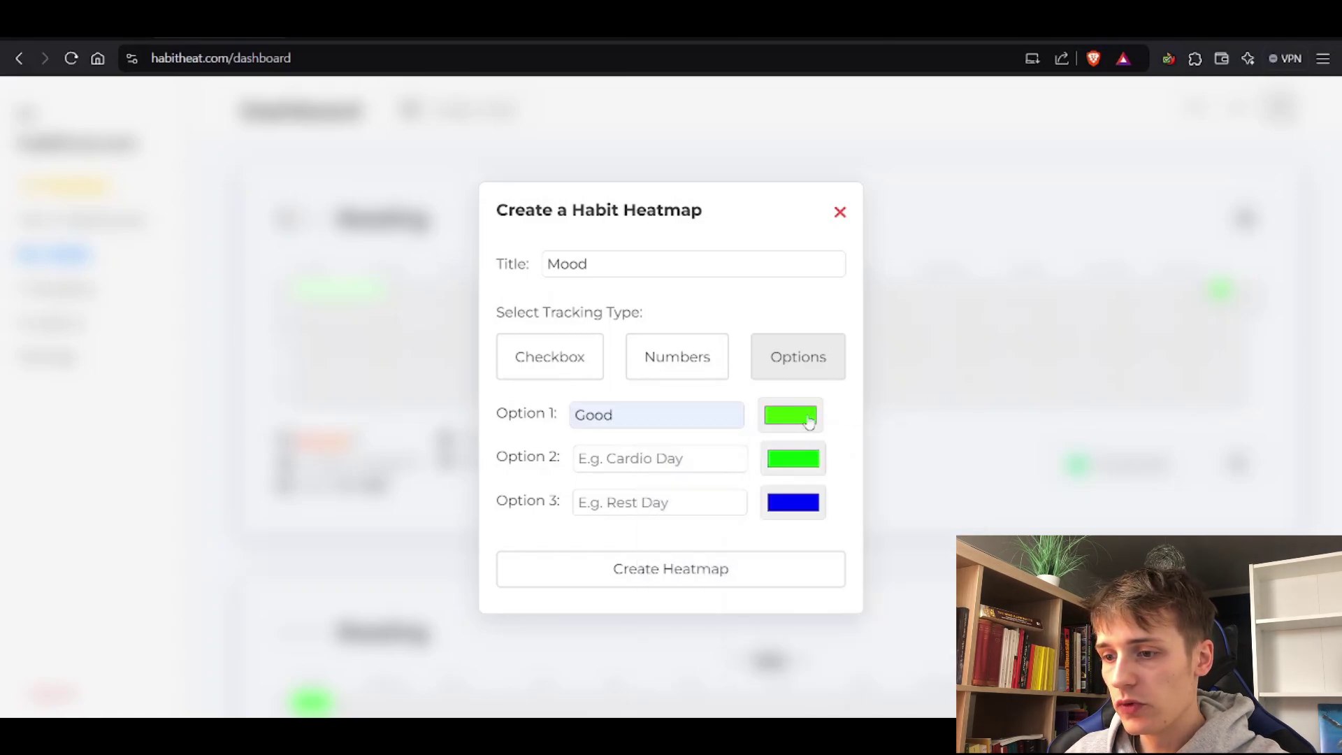
left_click(667, 458)
left_click(683, 557)
left_click(789, 462)
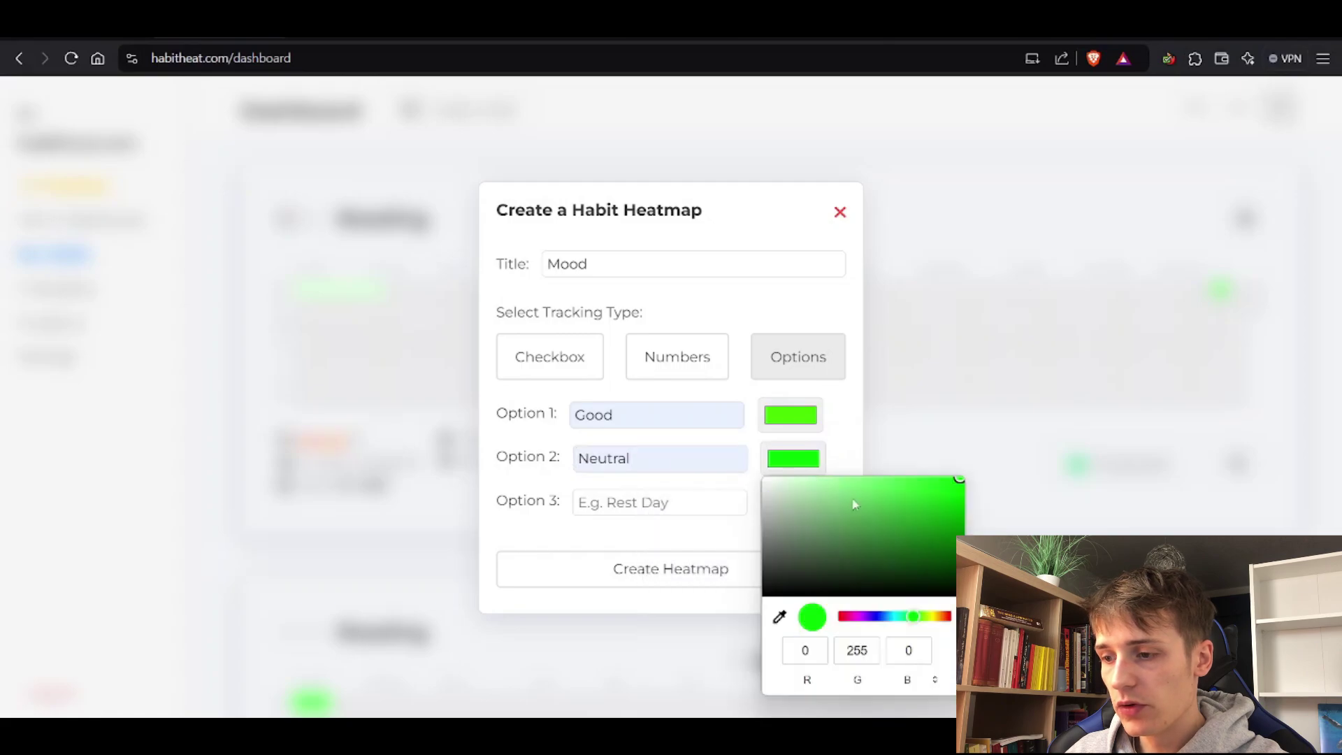
mouse_move(914, 616)
left_mouse_down()
mouse_move(902, 616)
mouse_move(934, 616)
left_mouse_up()
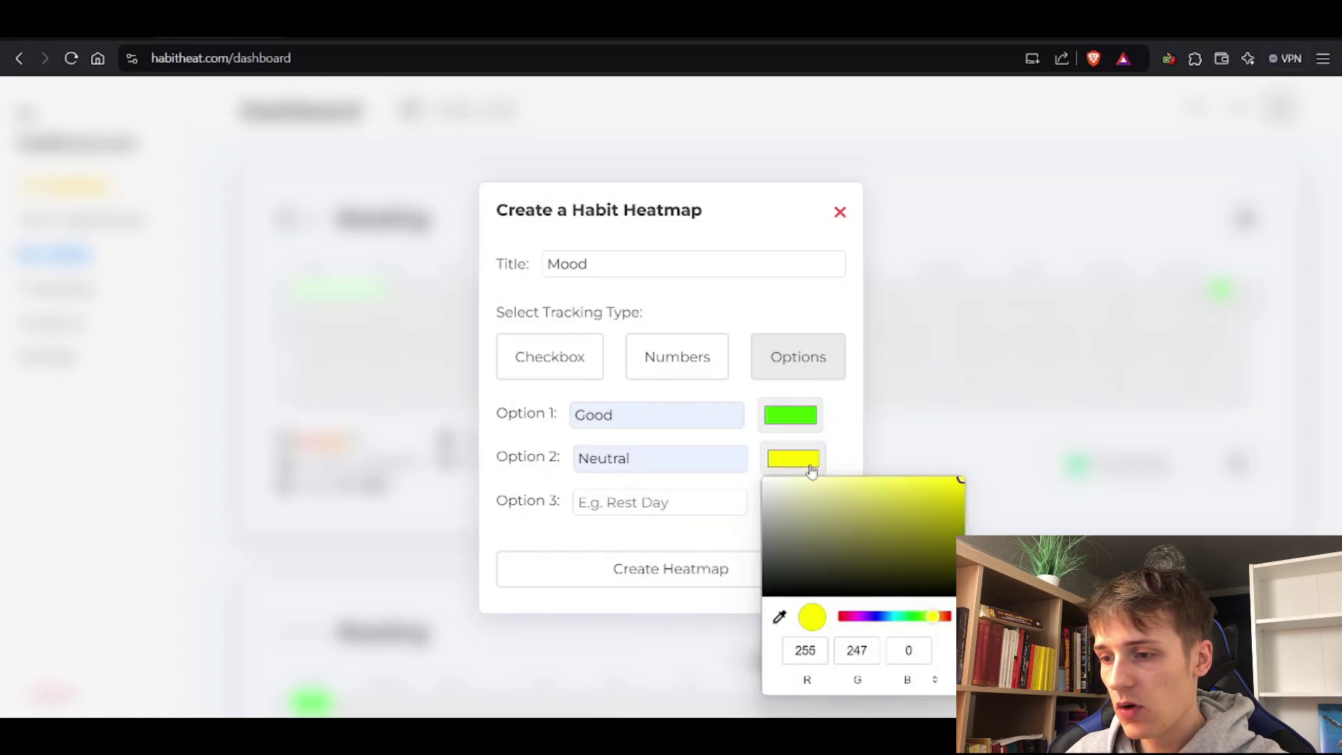
- Add a third option Bad in red, create the Mood heatmap, and open January 08
left_click(661, 497)
left_click(691, 397)
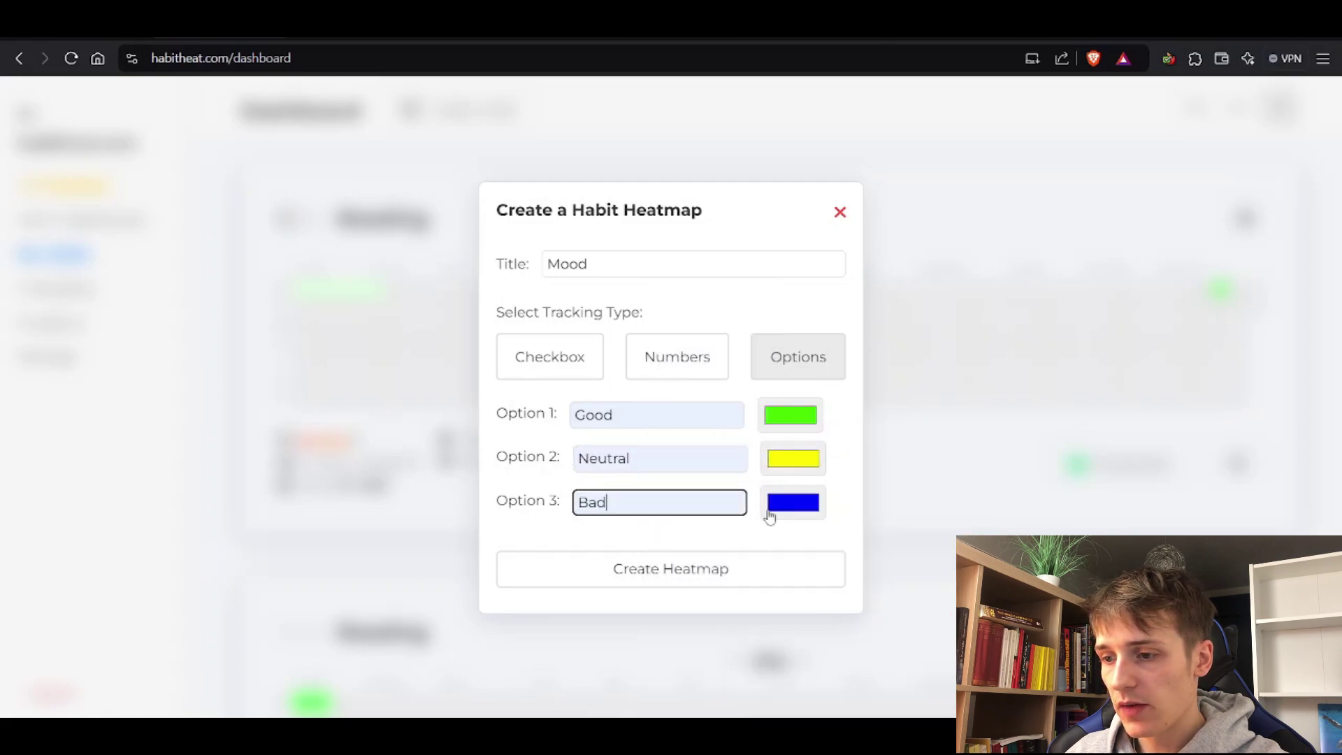
left_click(792, 501)
left_click_drag(927, 408, 949, 409)
left_click(782, 549)
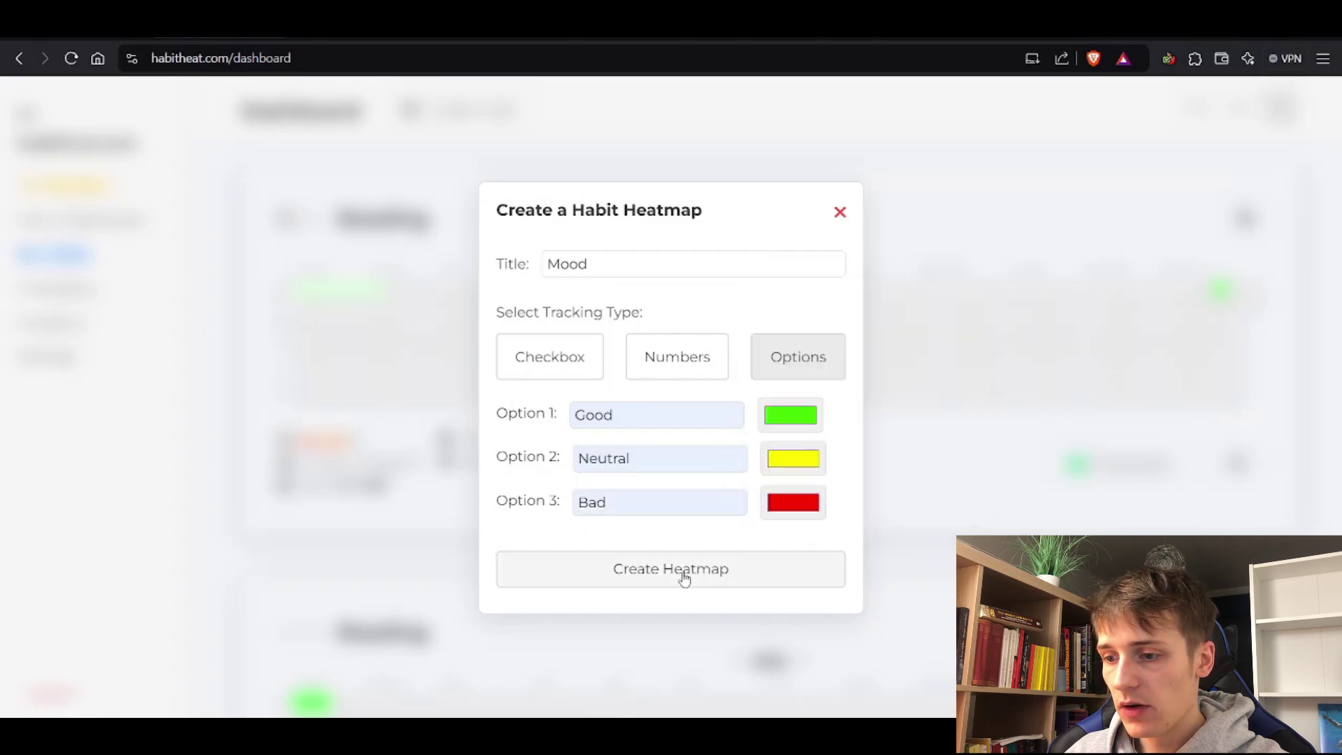
left_click(683, 571)
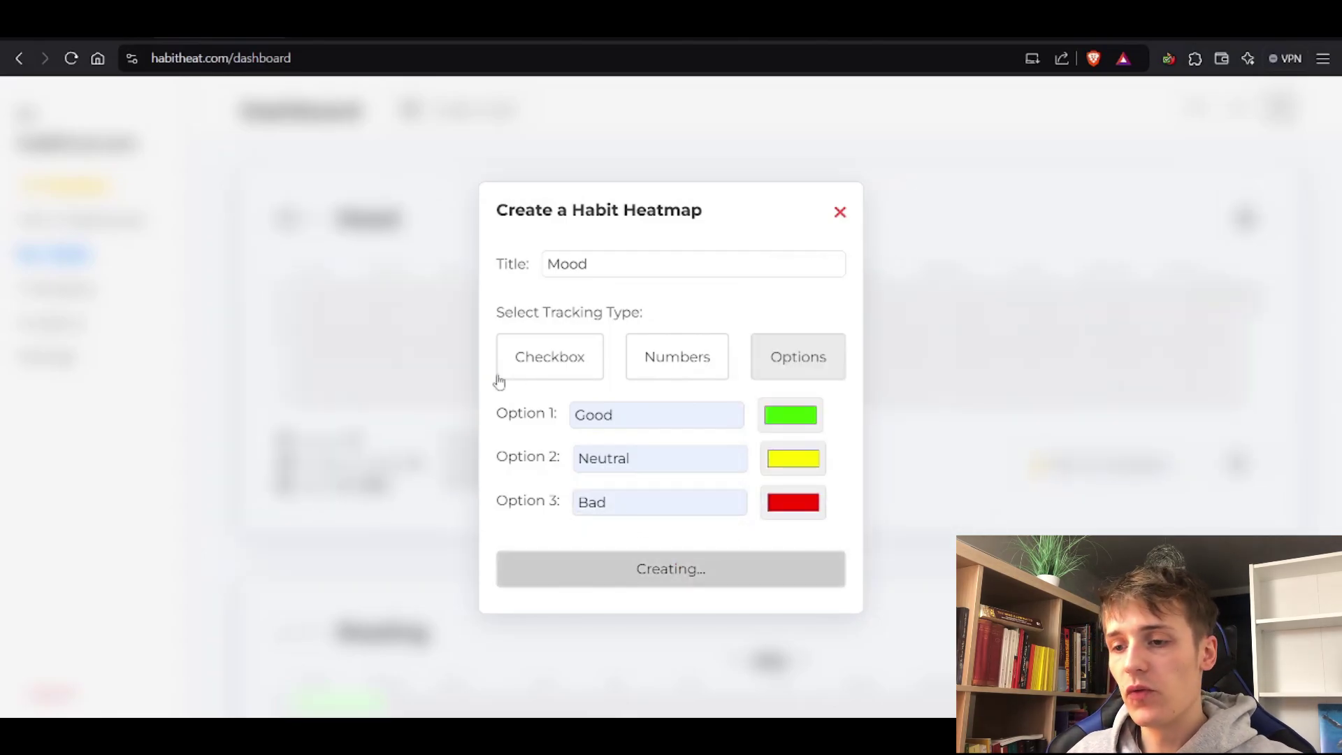
left_click(314, 296)
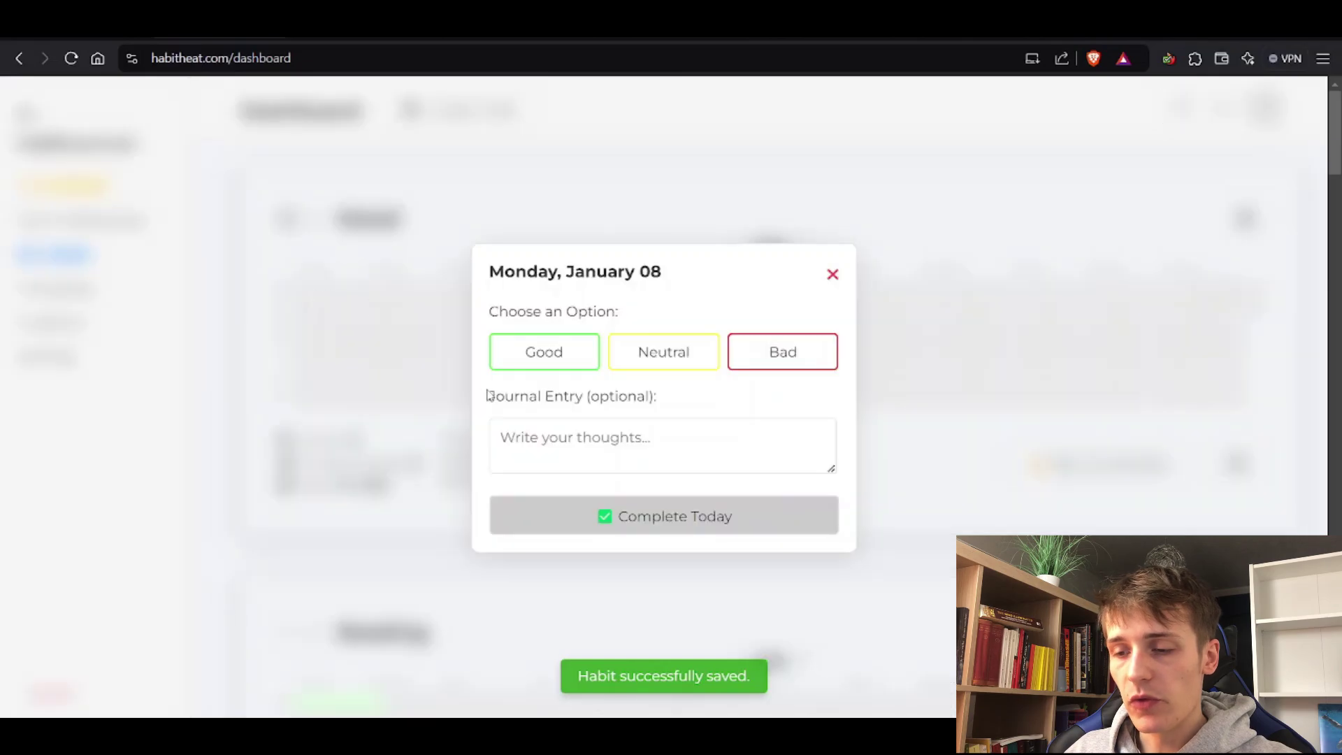
- Record January 08 as Good, January 15 as Neutral and January 22 as Bad
left_click_drag(670, 278, 623, 271)
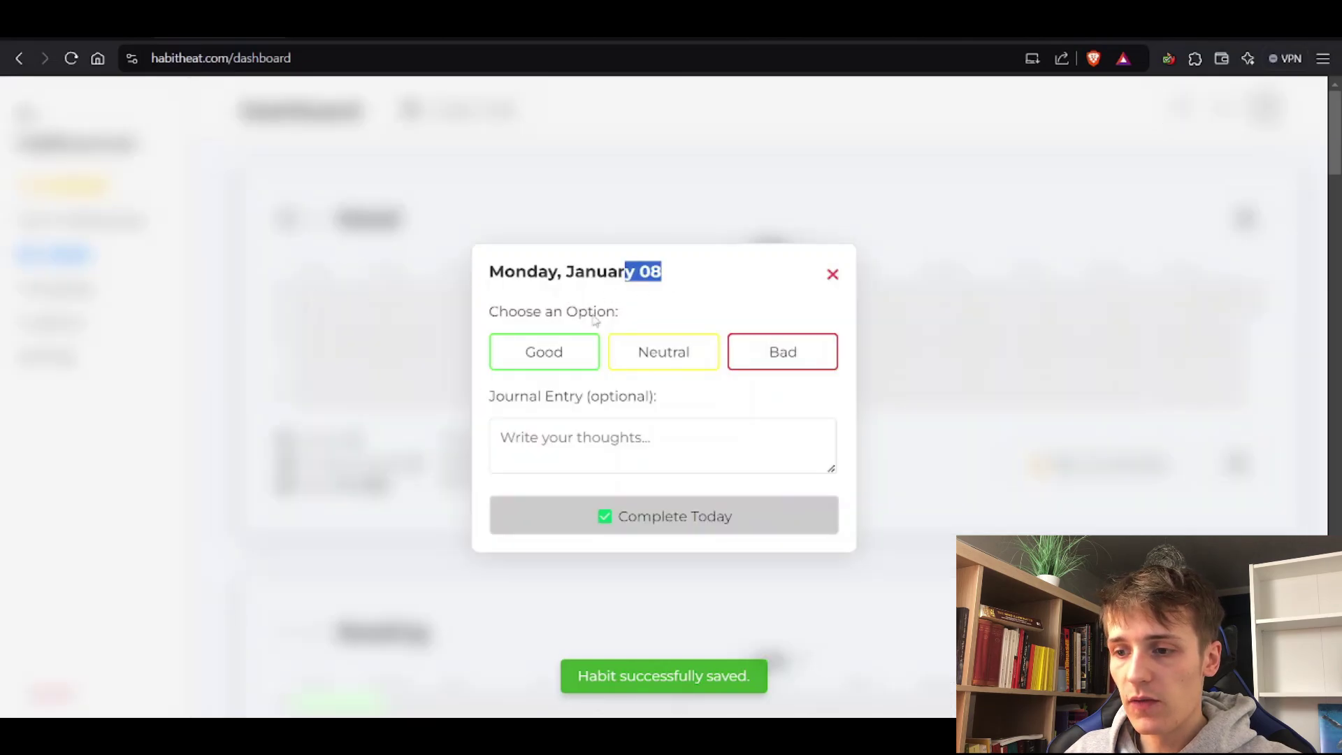
left_click(545, 351)
left_click(650, 514)
left_click(338, 288)
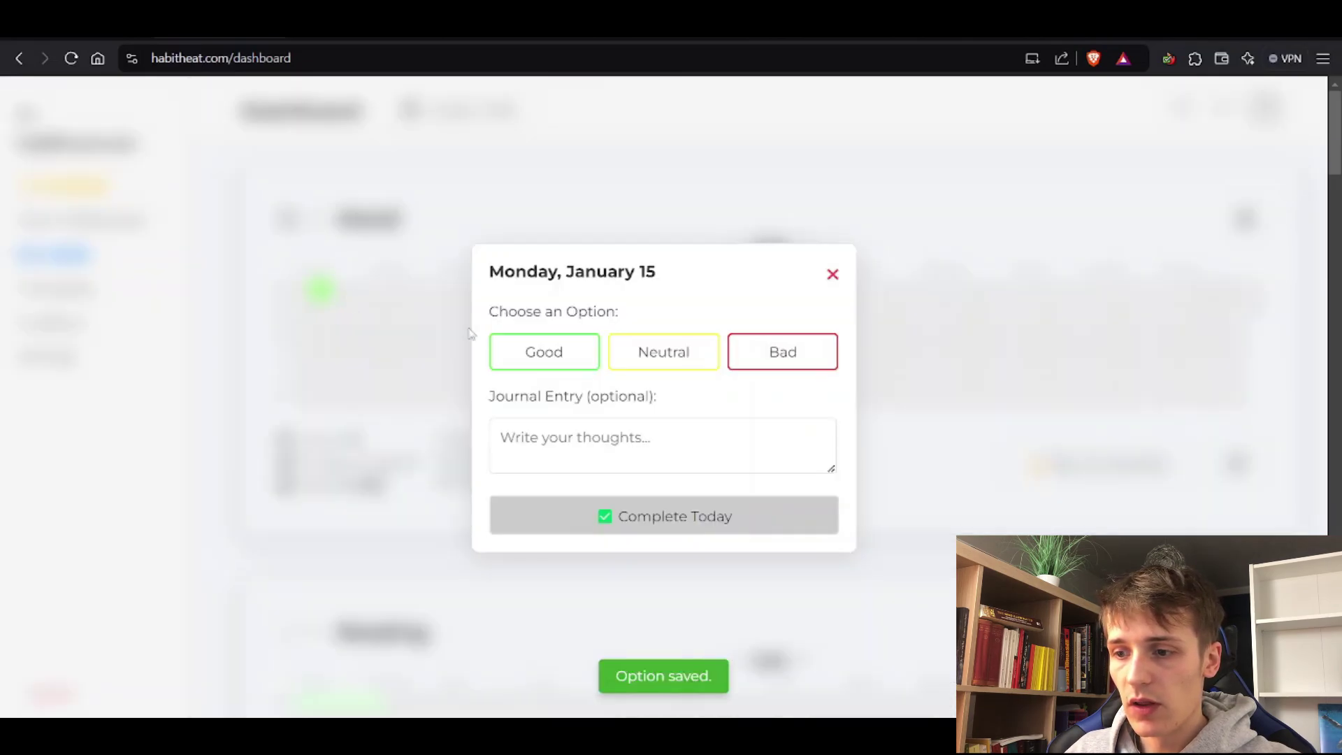
left_click(663, 352)
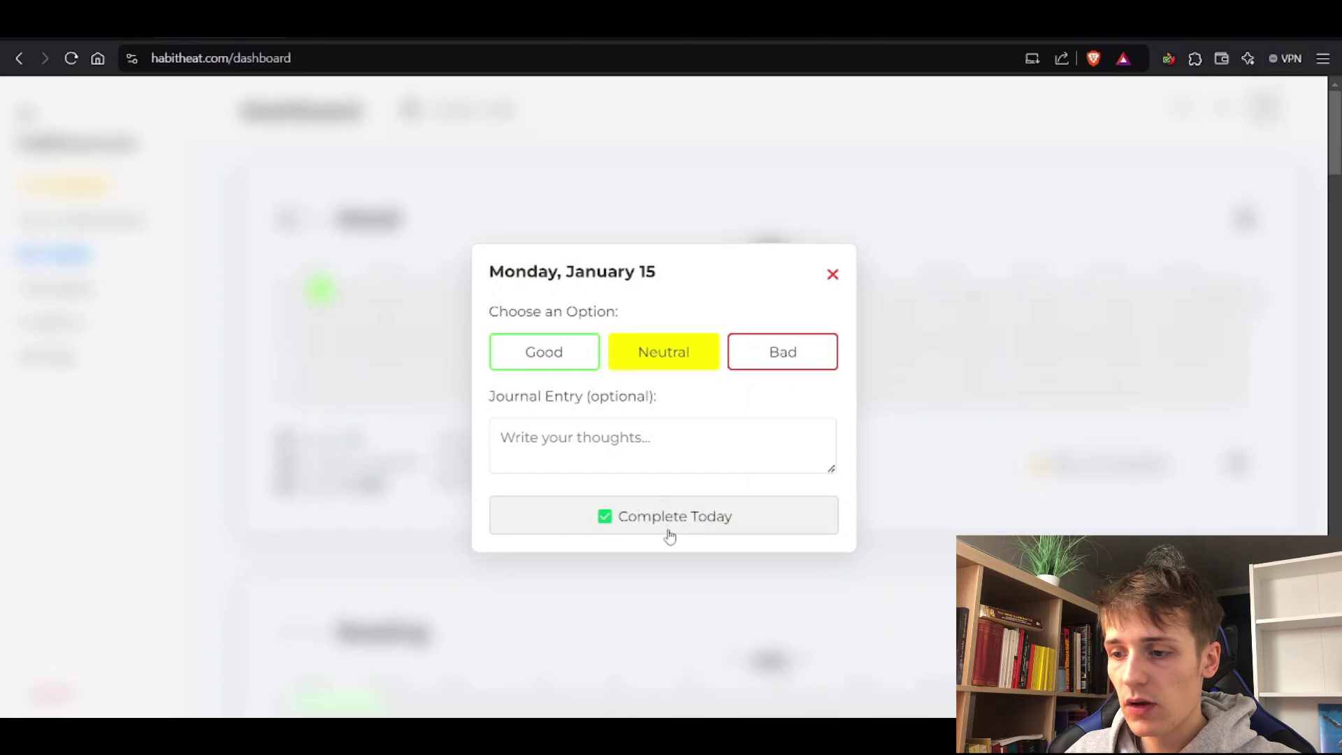
left_click(650, 516)
left_click(358, 290)
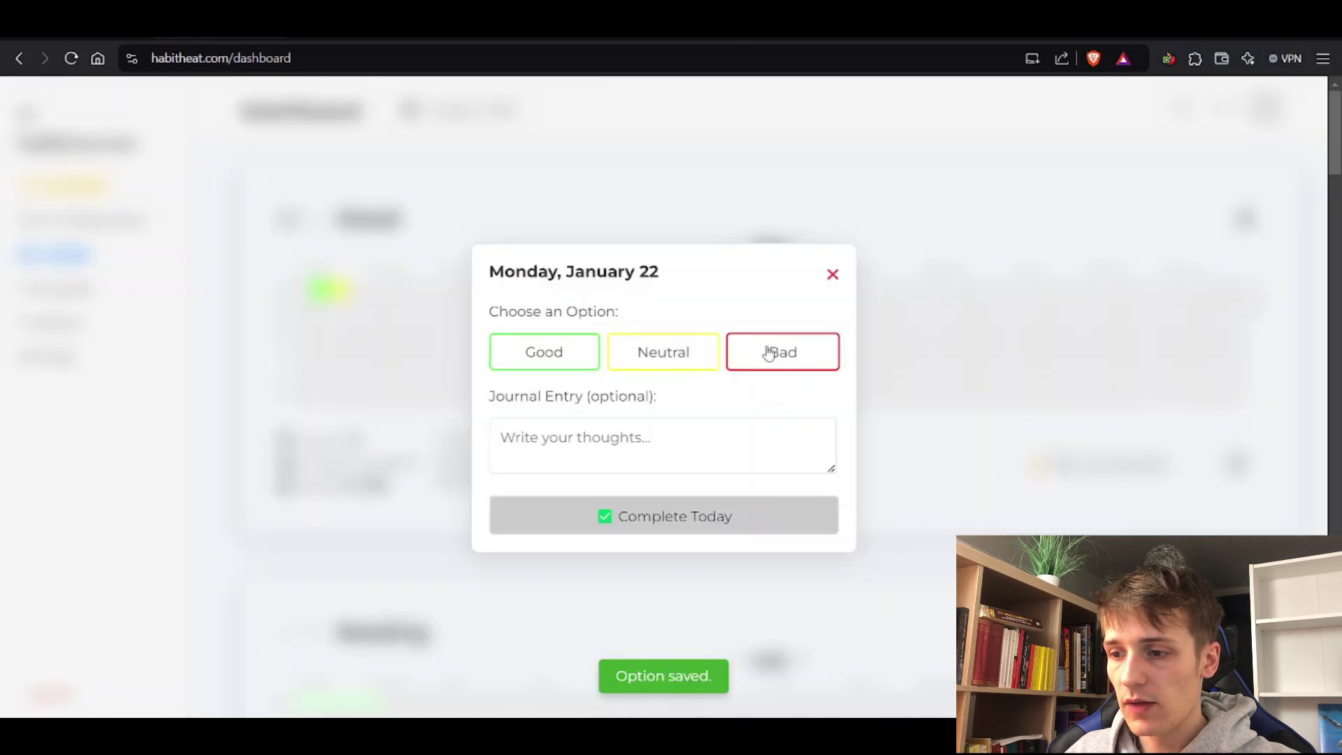
left_click(772, 351)
left_click(688, 525)
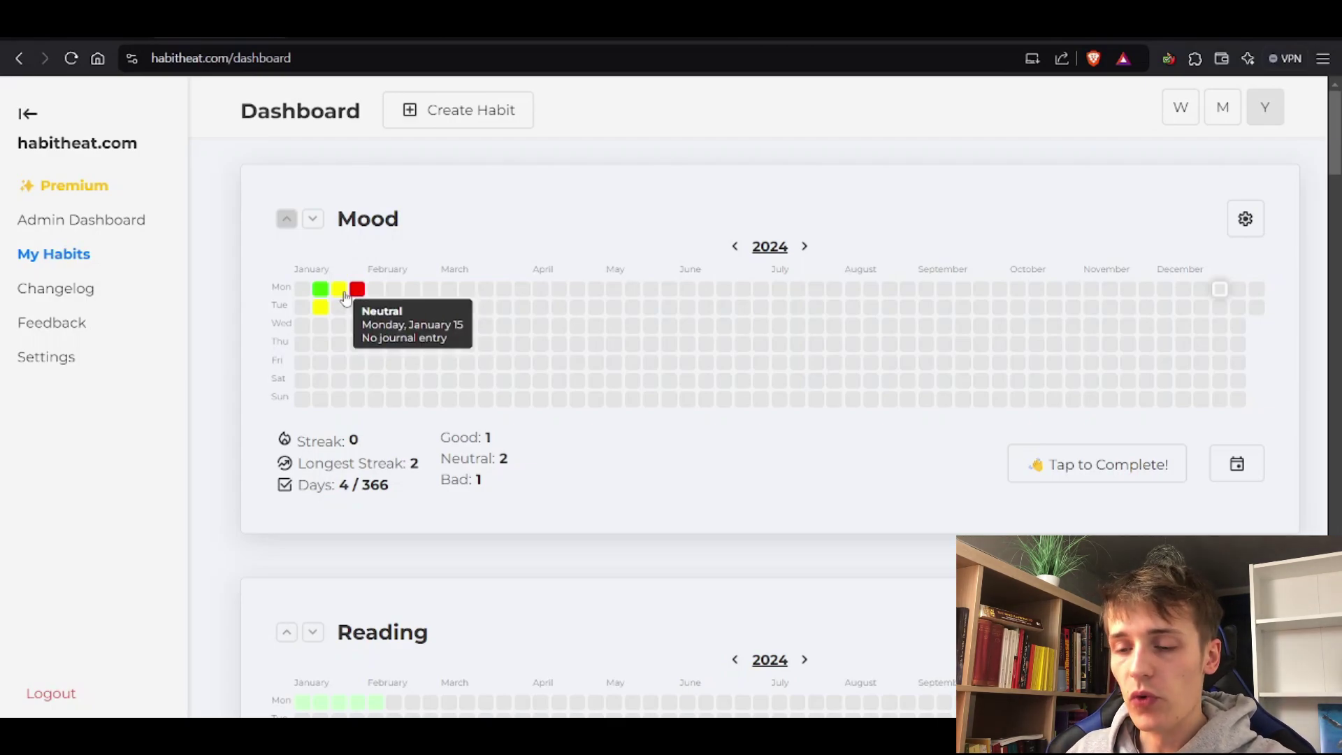
triple_click(487, 447)
left_click(506, 455)
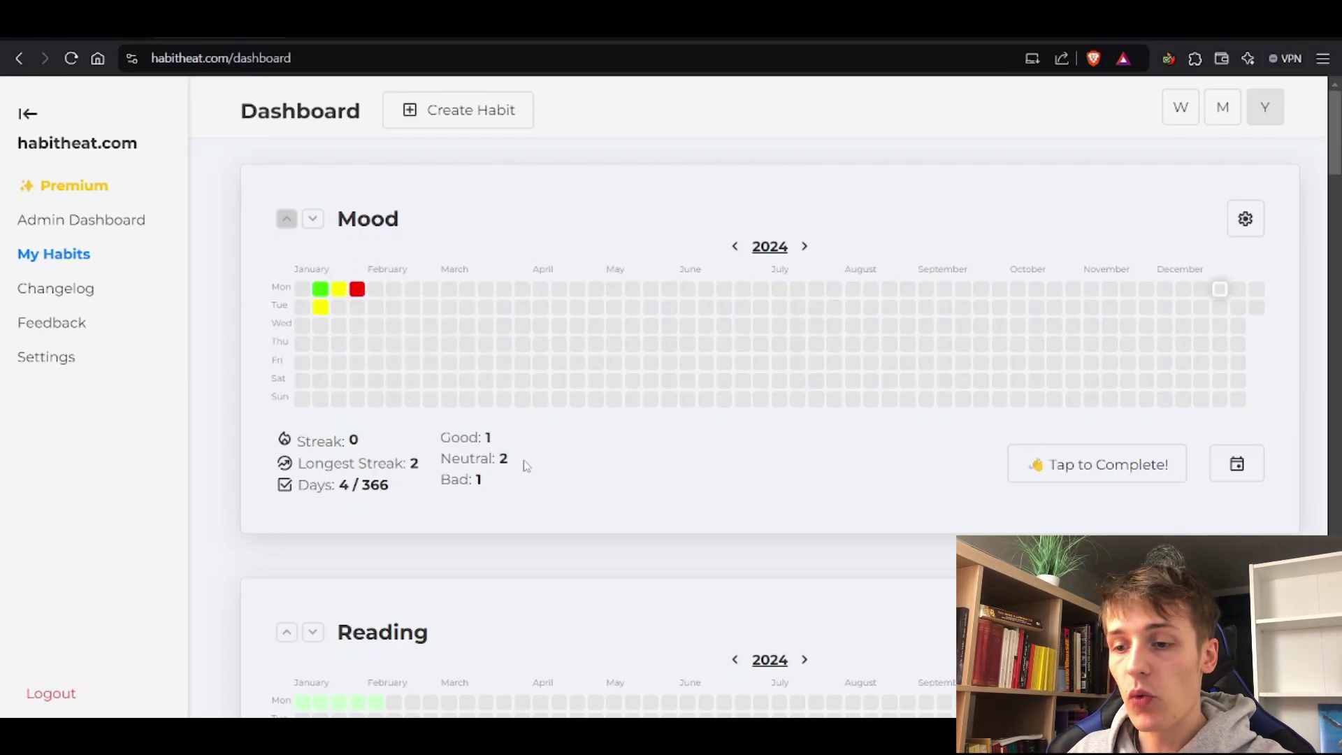
left_click_drag(492, 440, 442, 480)
left_click(485, 437)
triple_click(485, 437)
left_click(500, 488)
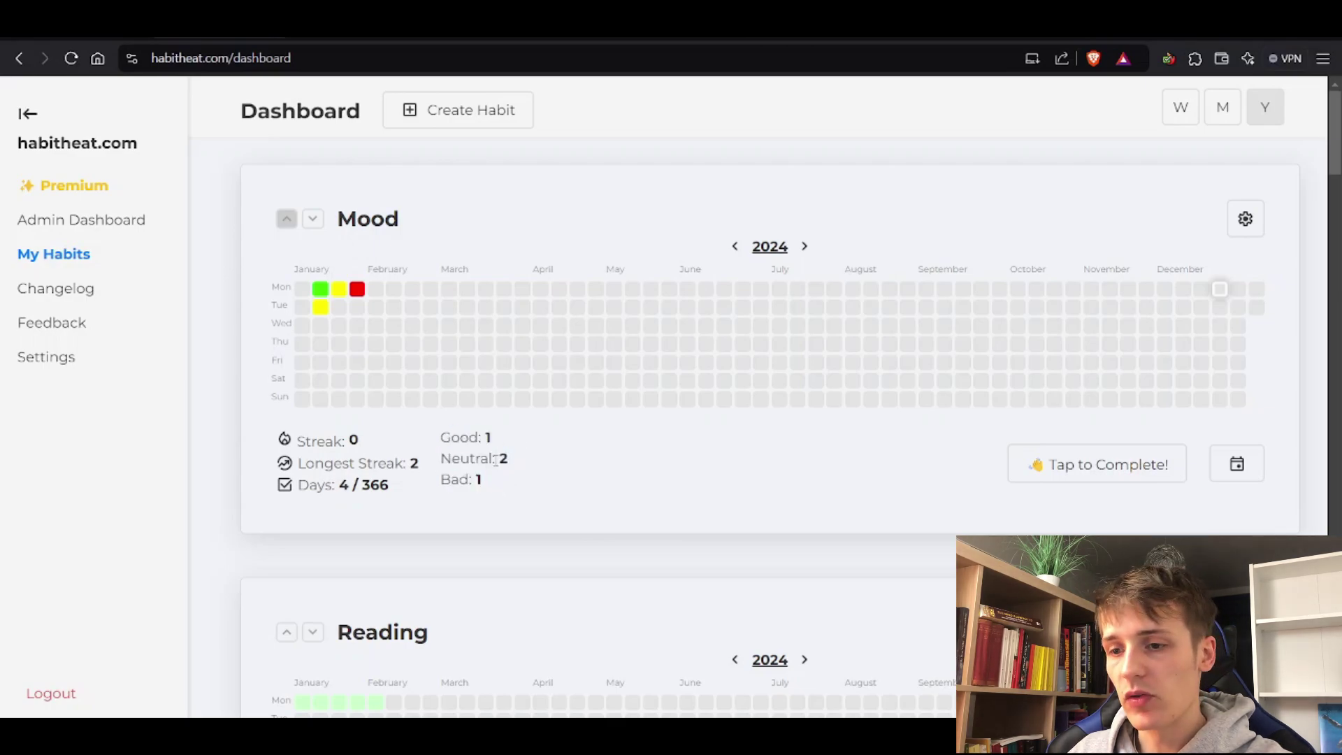
left_click_drag(444, 439, 482, 480)
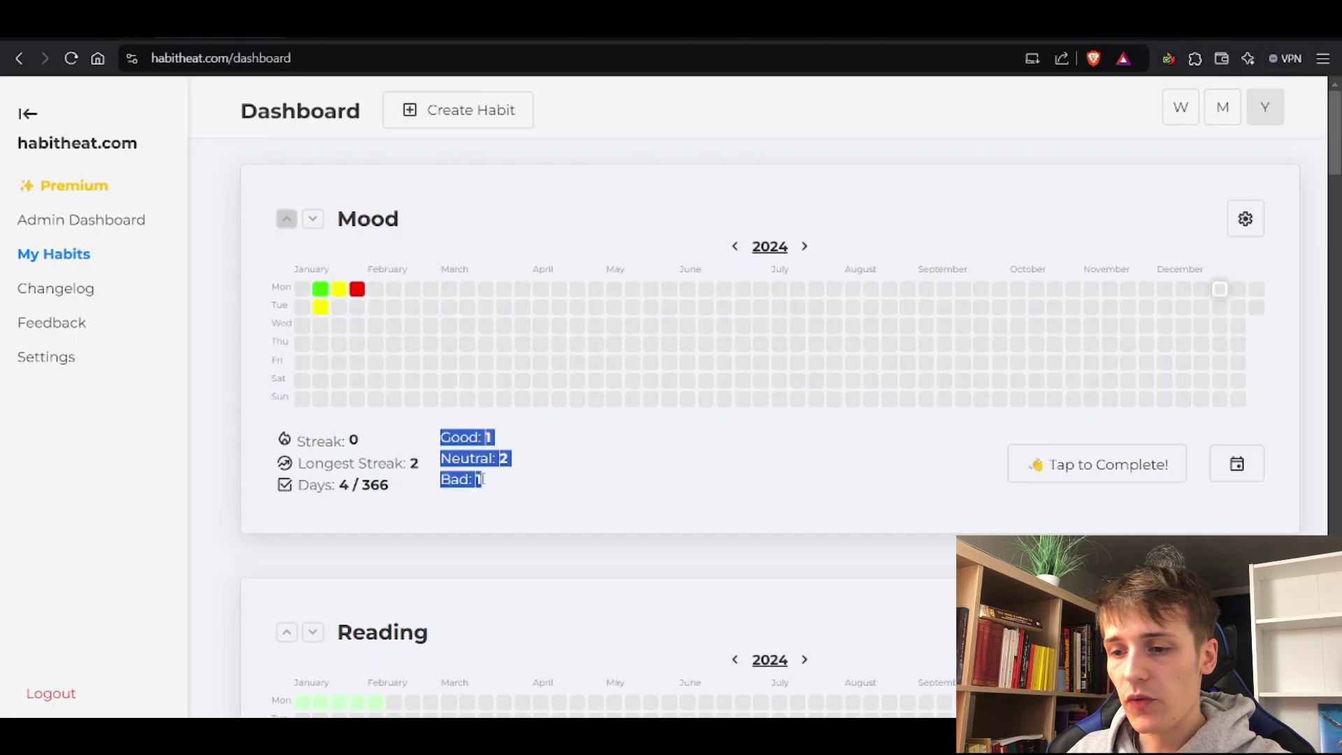
left_click(471, 128)
left_click(779, 383)
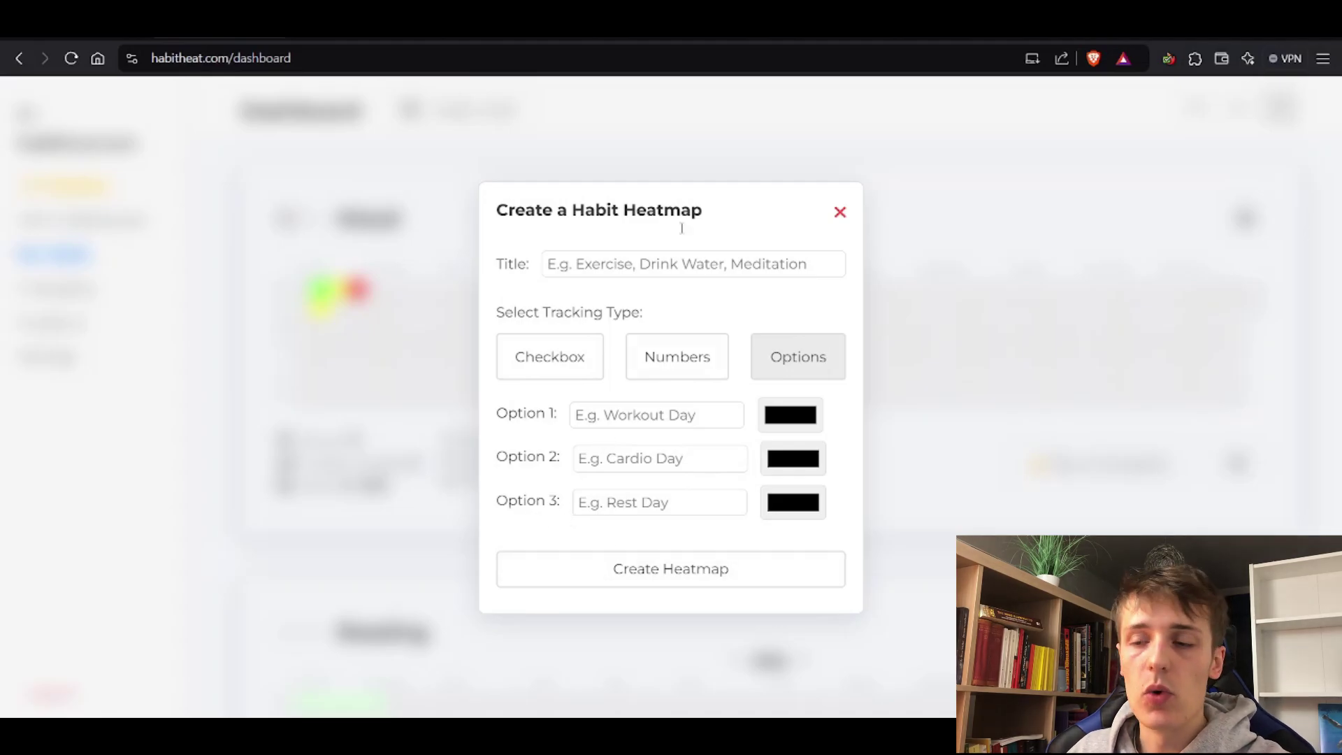
left_click(840, 212)
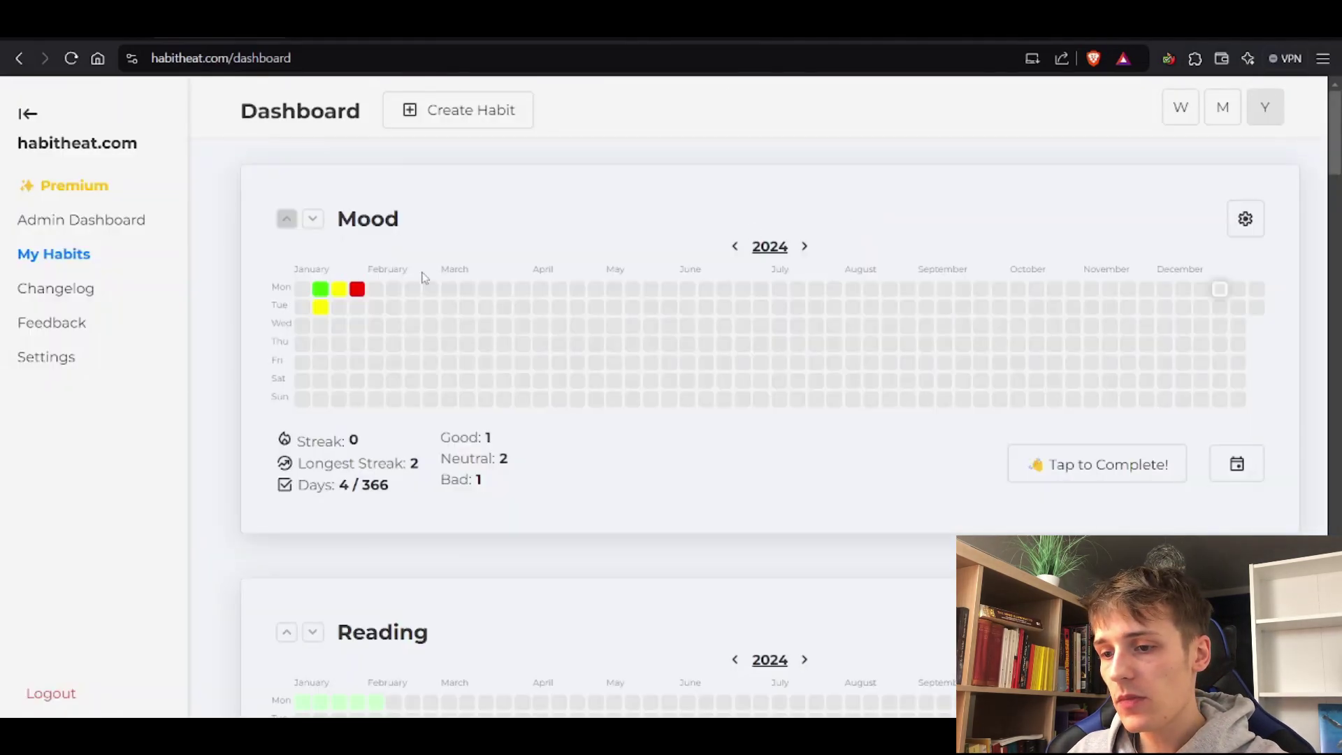
left_click_drag(299, 442, 493, 492)
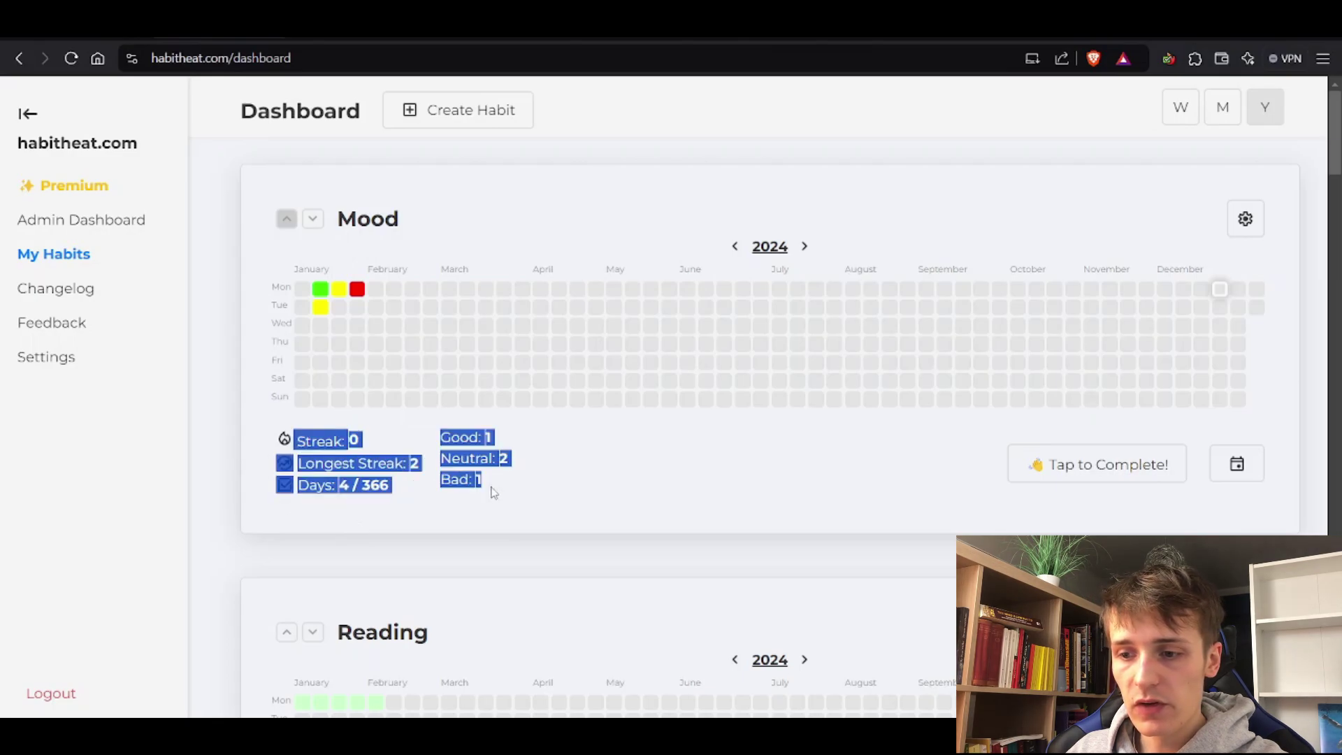
left_click(396, 432)
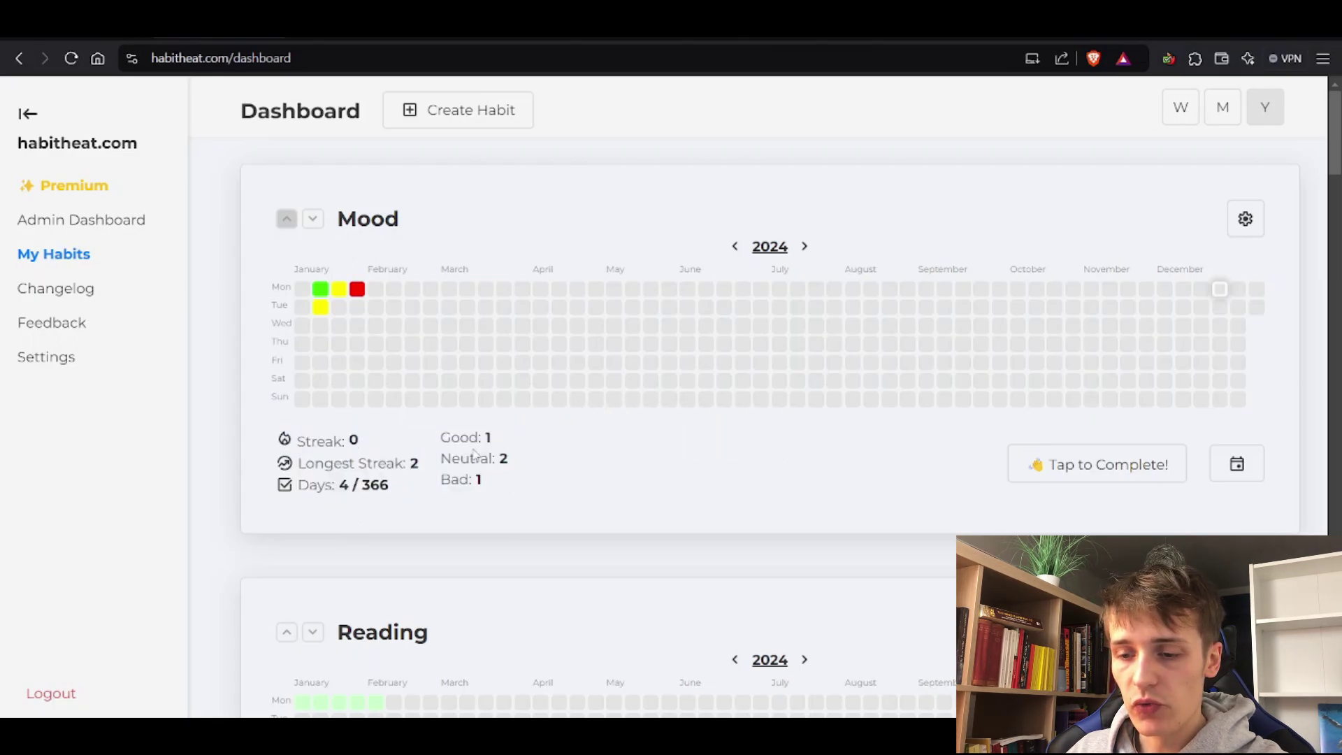
scroll(572, 419, "down", 10)
scroll(582, 378, "down", 5)
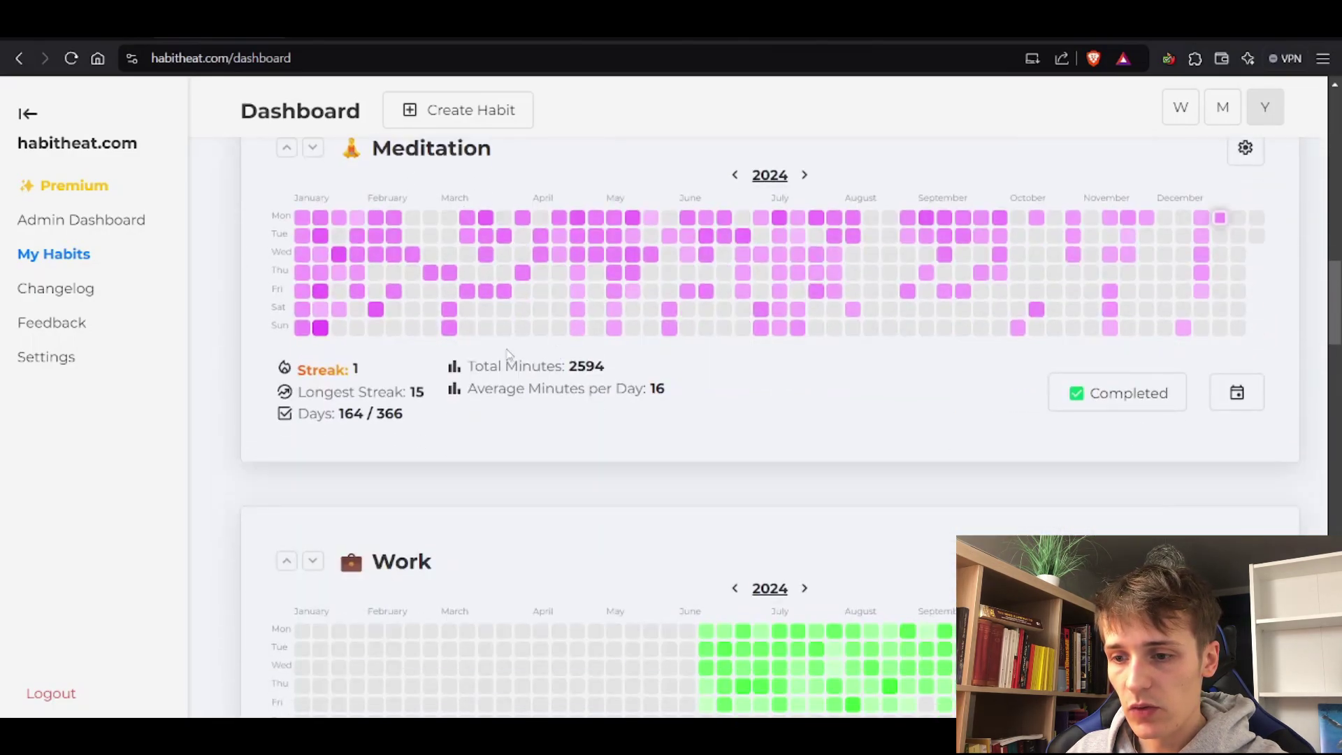
scroll(509, 359, "up", 2)
scroll(313, 540, "down", 3)
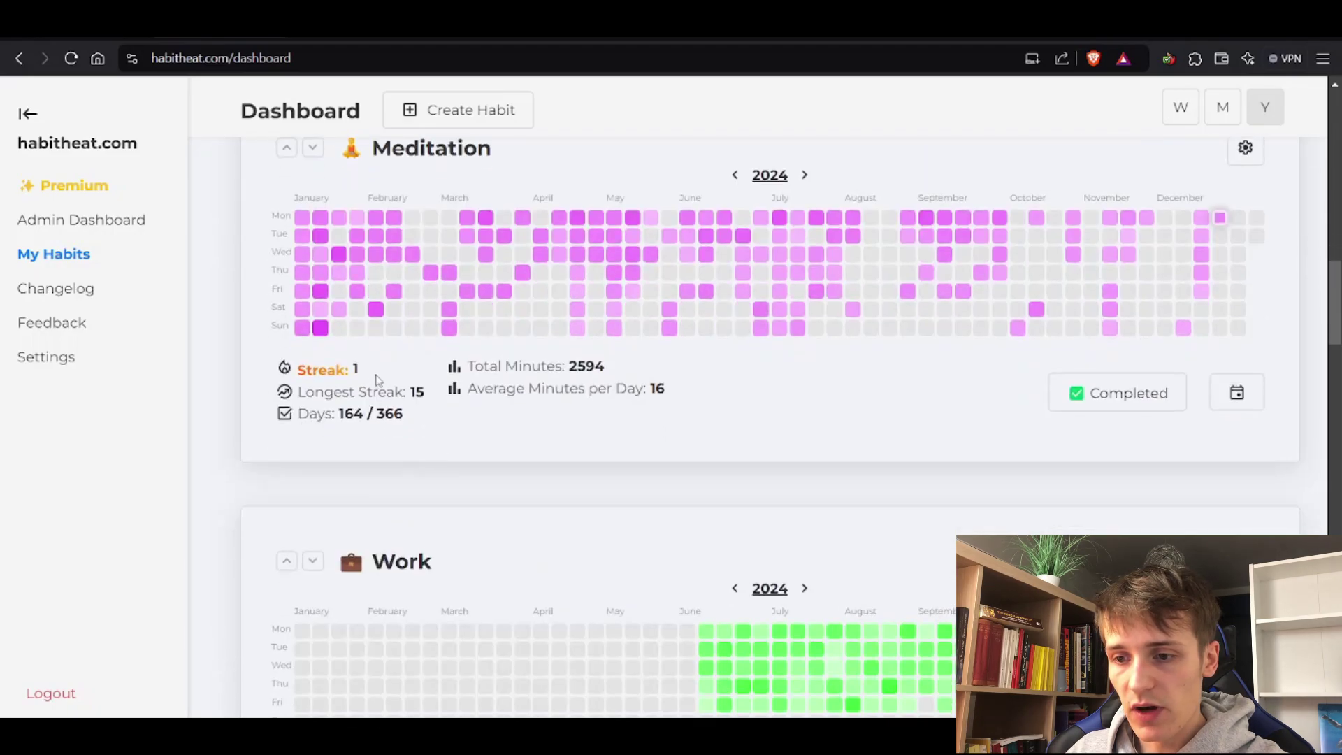
left_click_drag(352, 368, 294, 369)
left_click(411, 377)
scroll(559, 626, "up", 3)
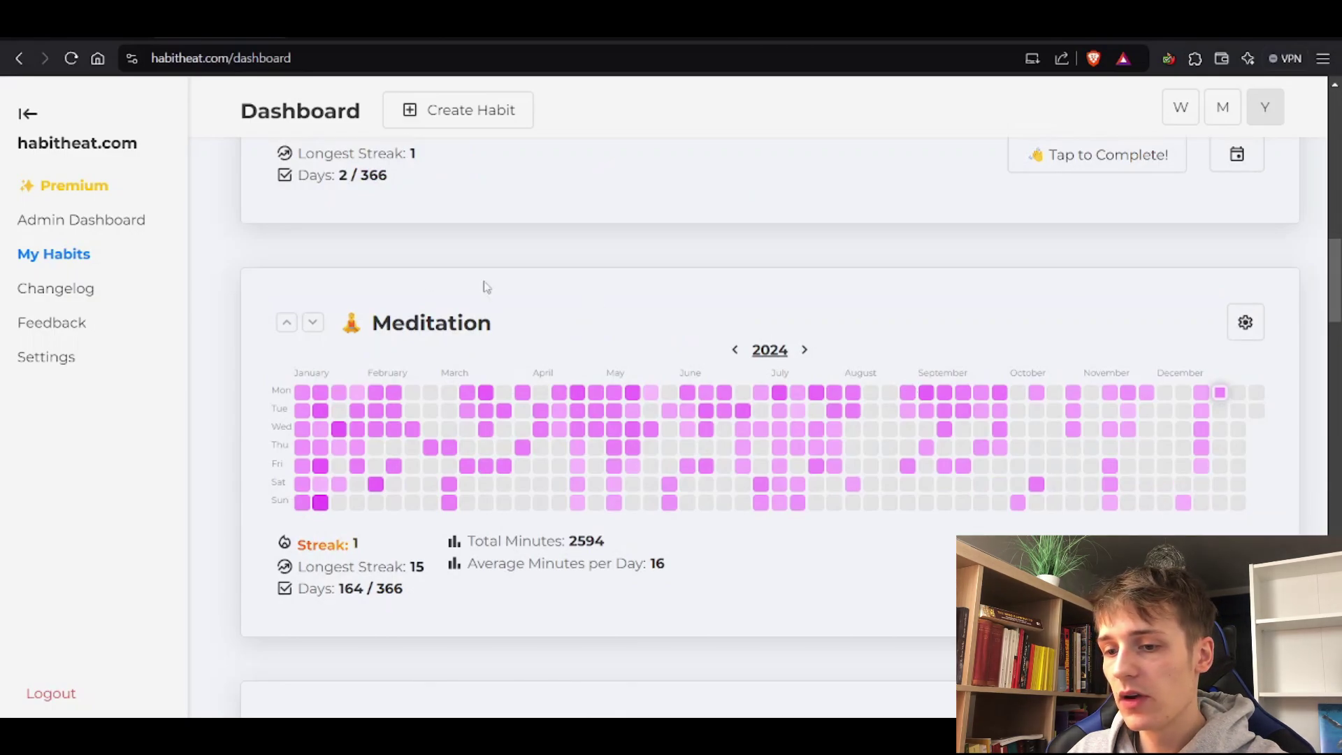
left_click_drag(435, 568, 306, 571)
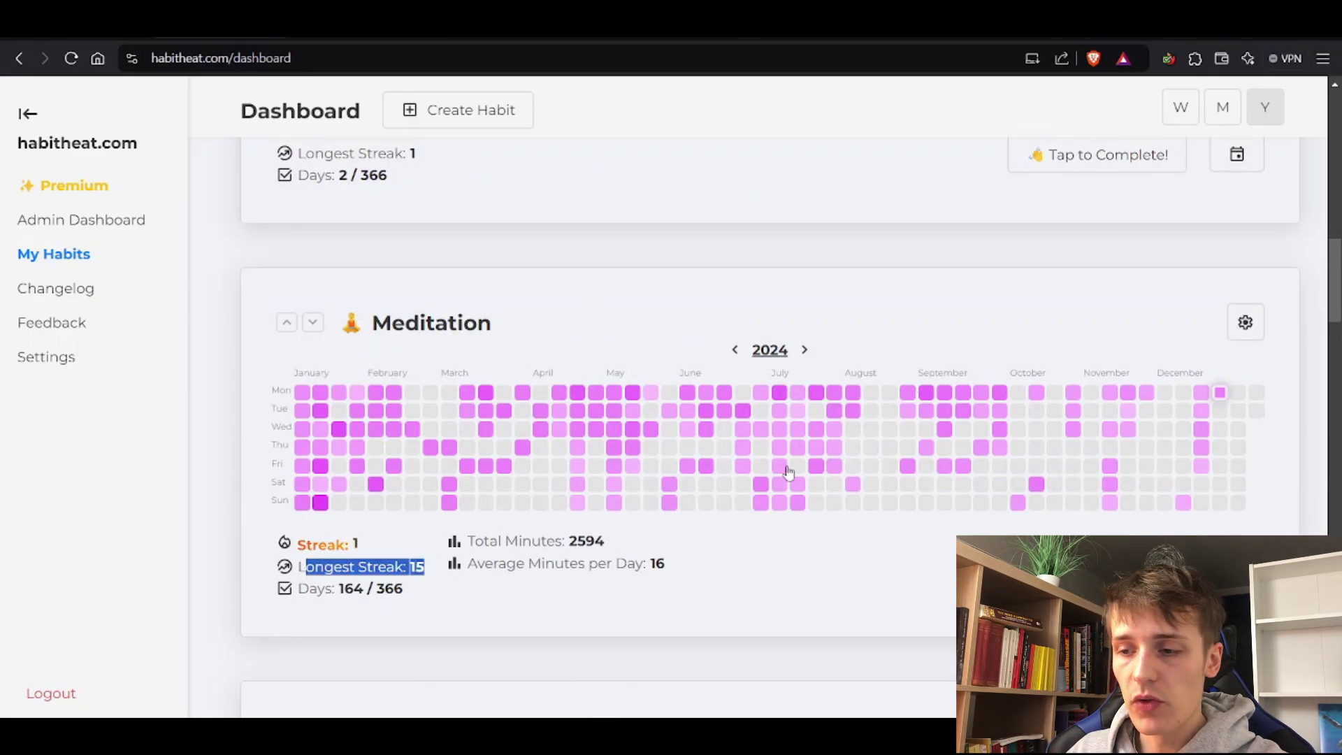
left_click(352, 566)
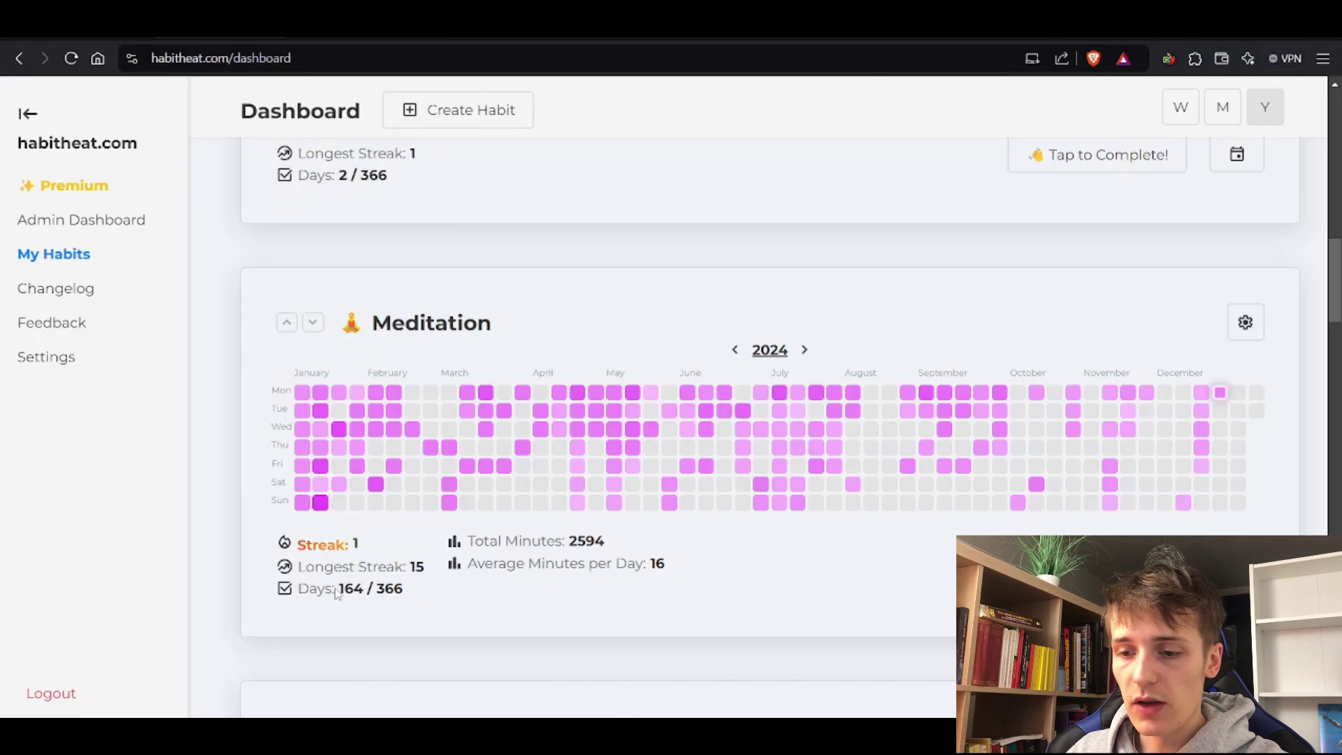
left_click(364, 591)
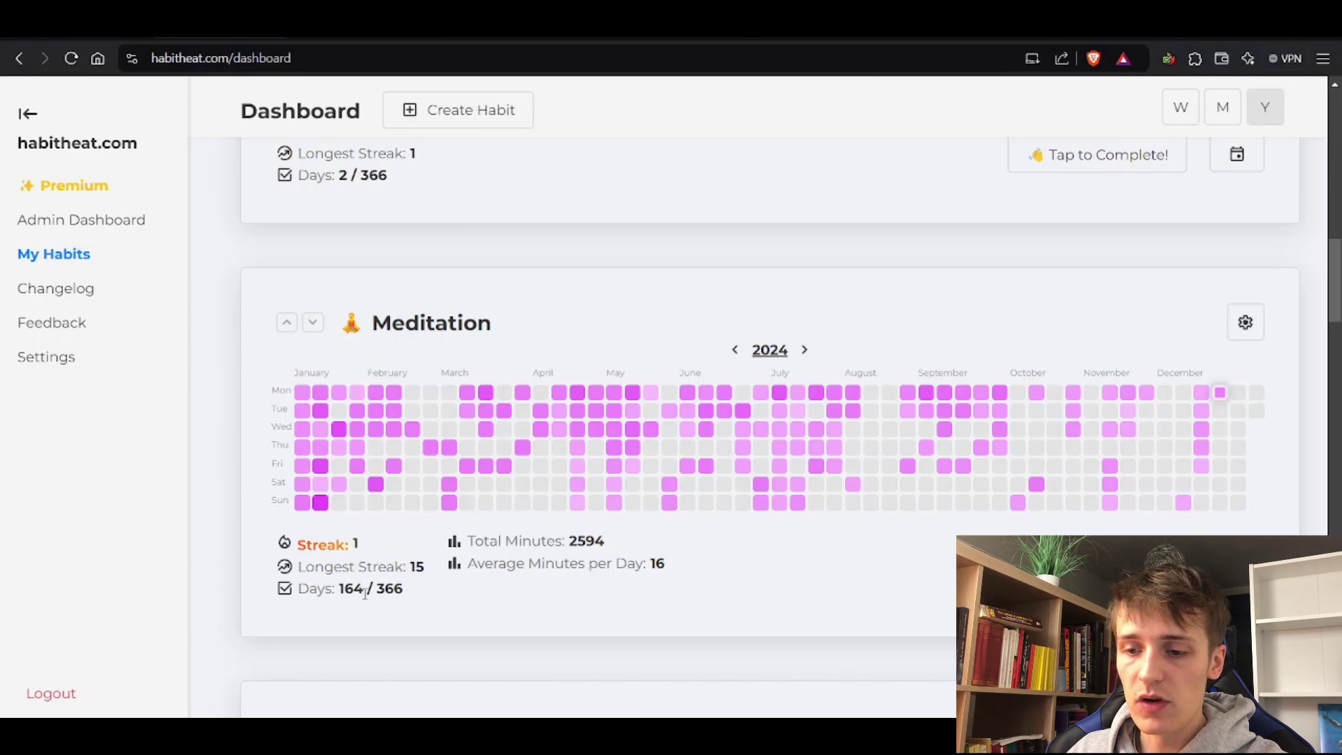
left_click_drag(364, 591, 342, 589)
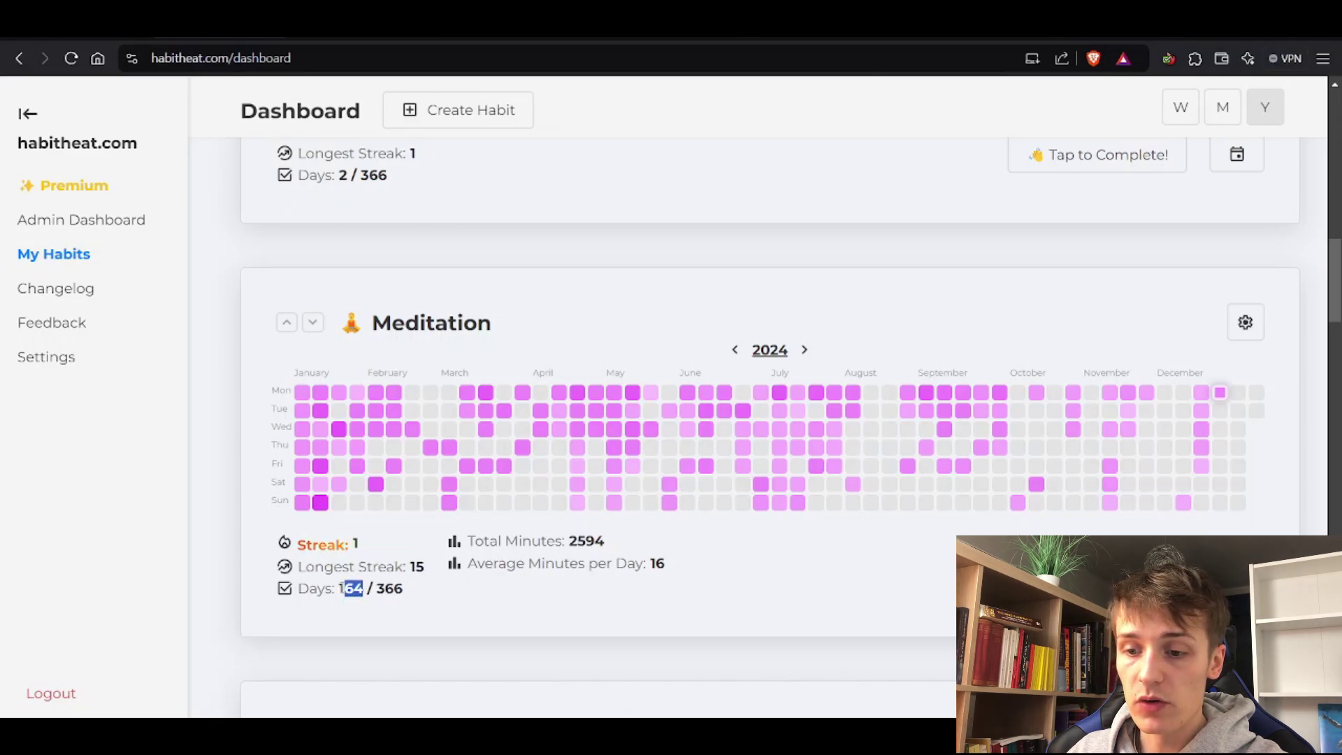
left_click(378, 591)
triple_click(511, 542)
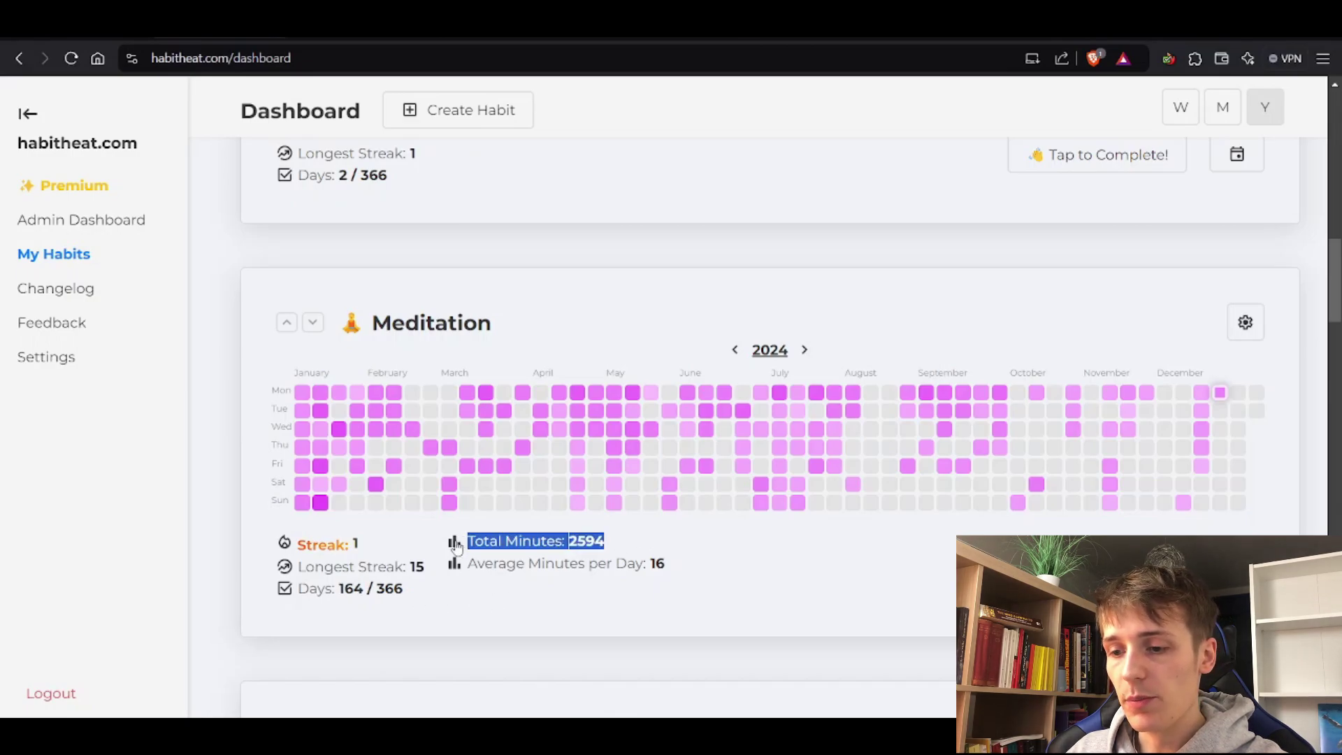
left_click_drag(469, 557, 657, 562)
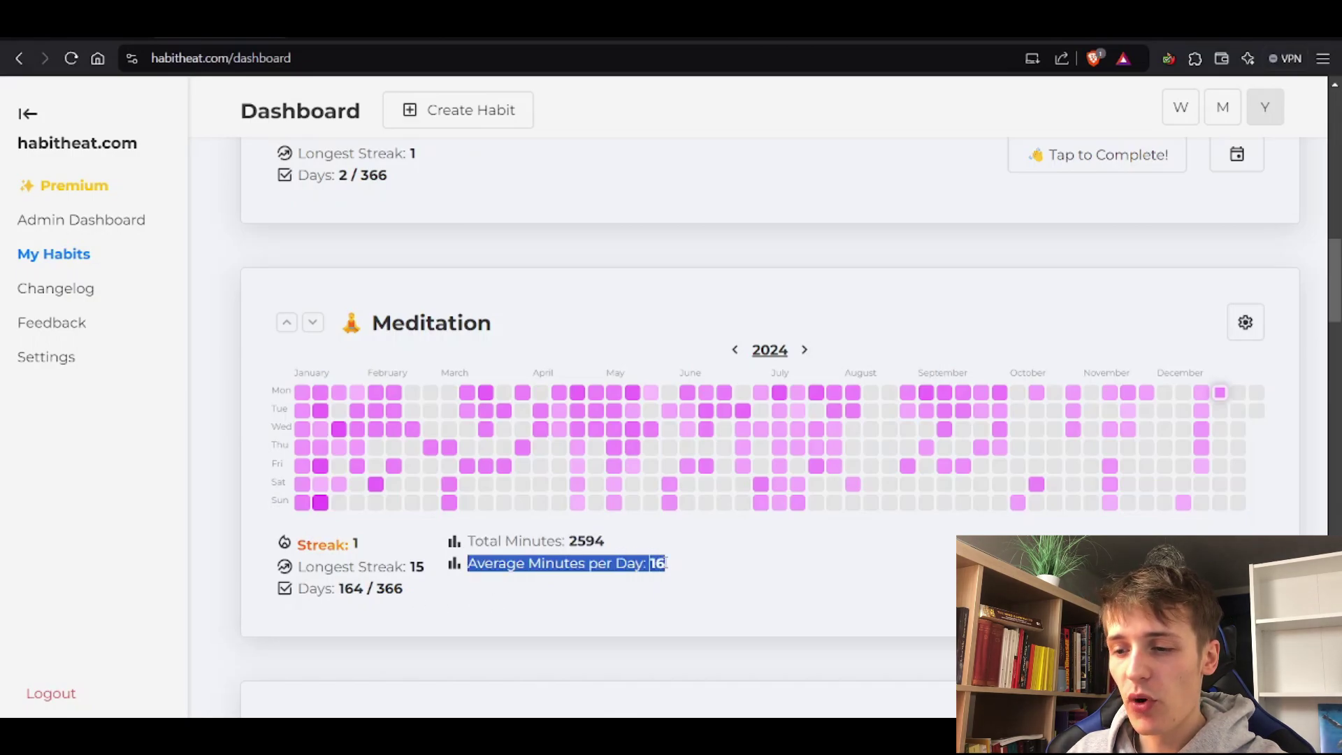
left_click(667, 563)
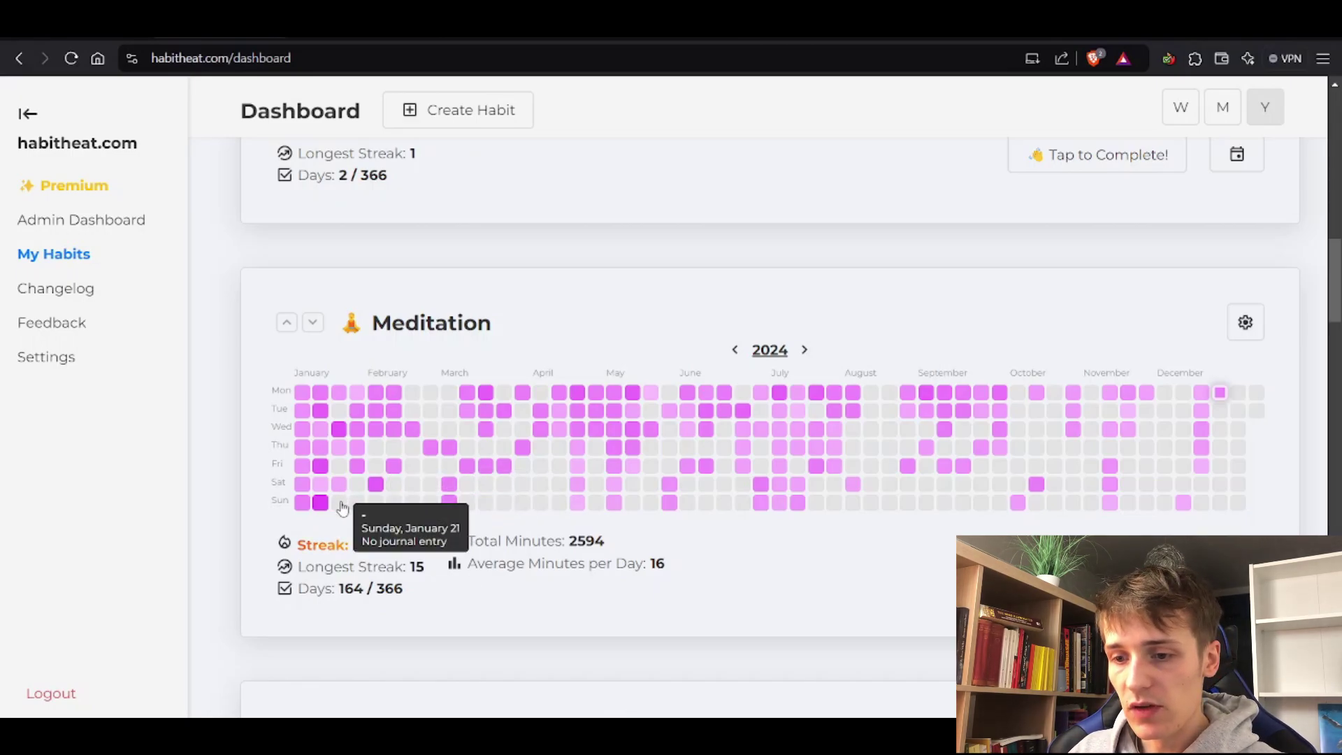
double_click(279, 501)
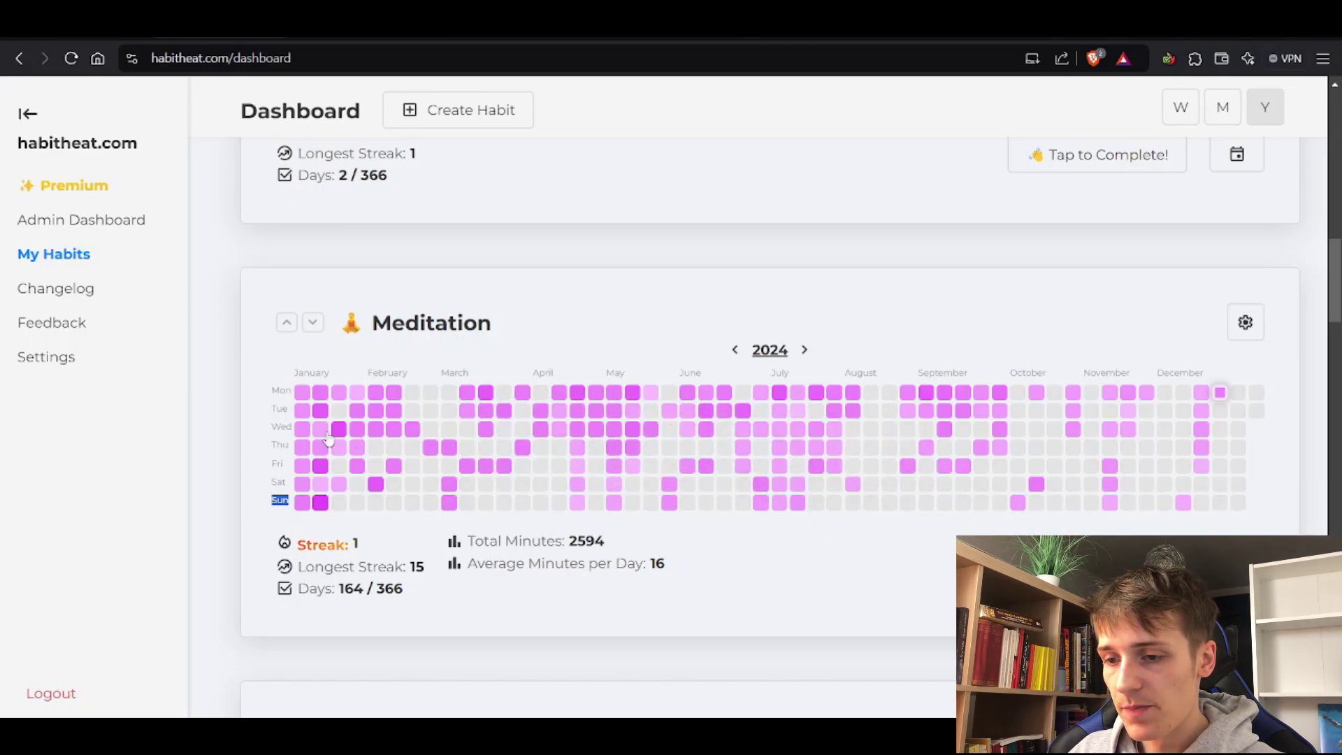
left_click(476, 587)
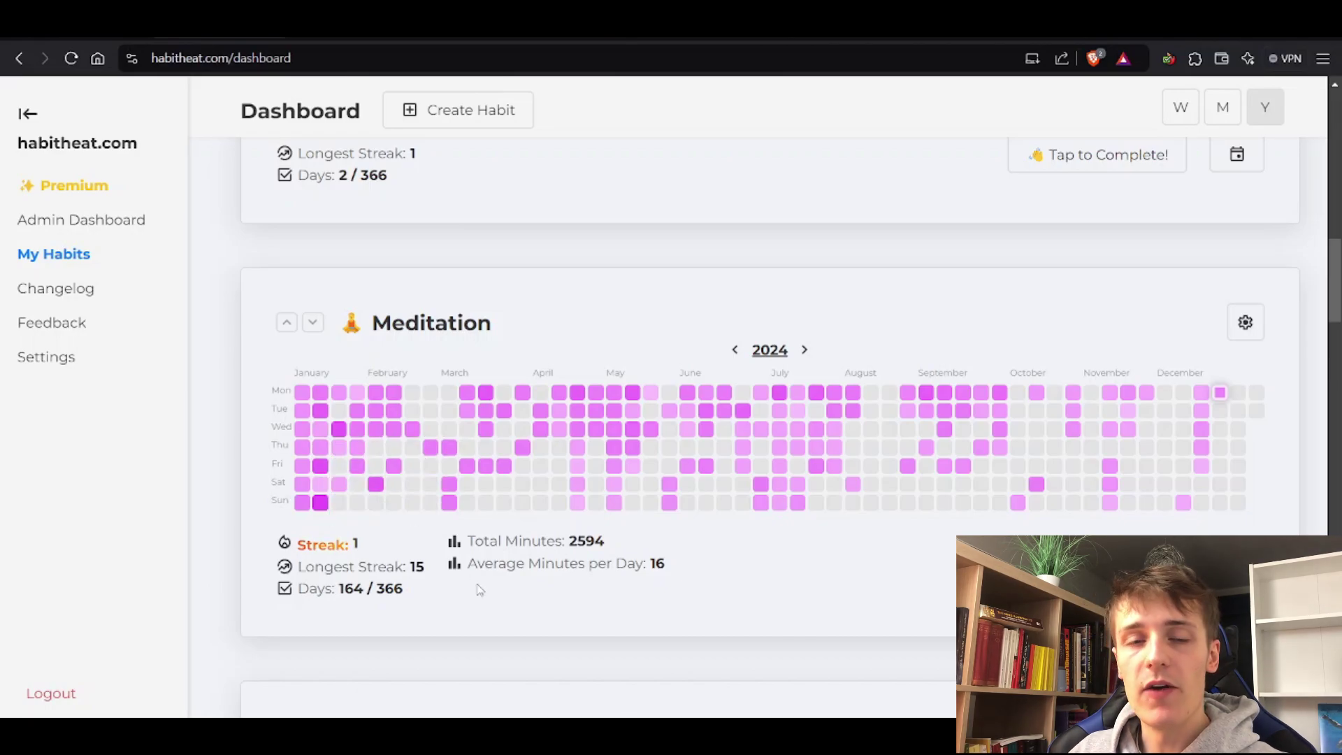
scroll(559, 549, "down", 1)
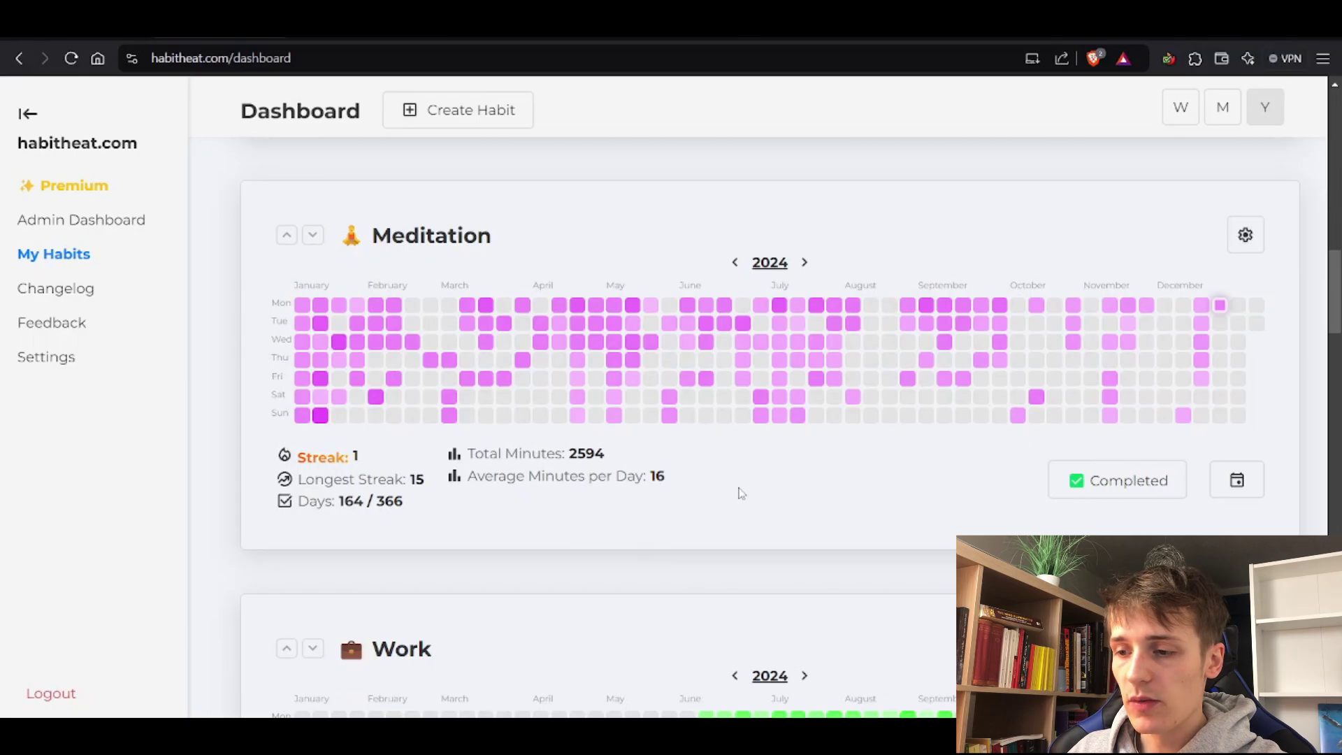
scroll(737, 494, "down", 1)
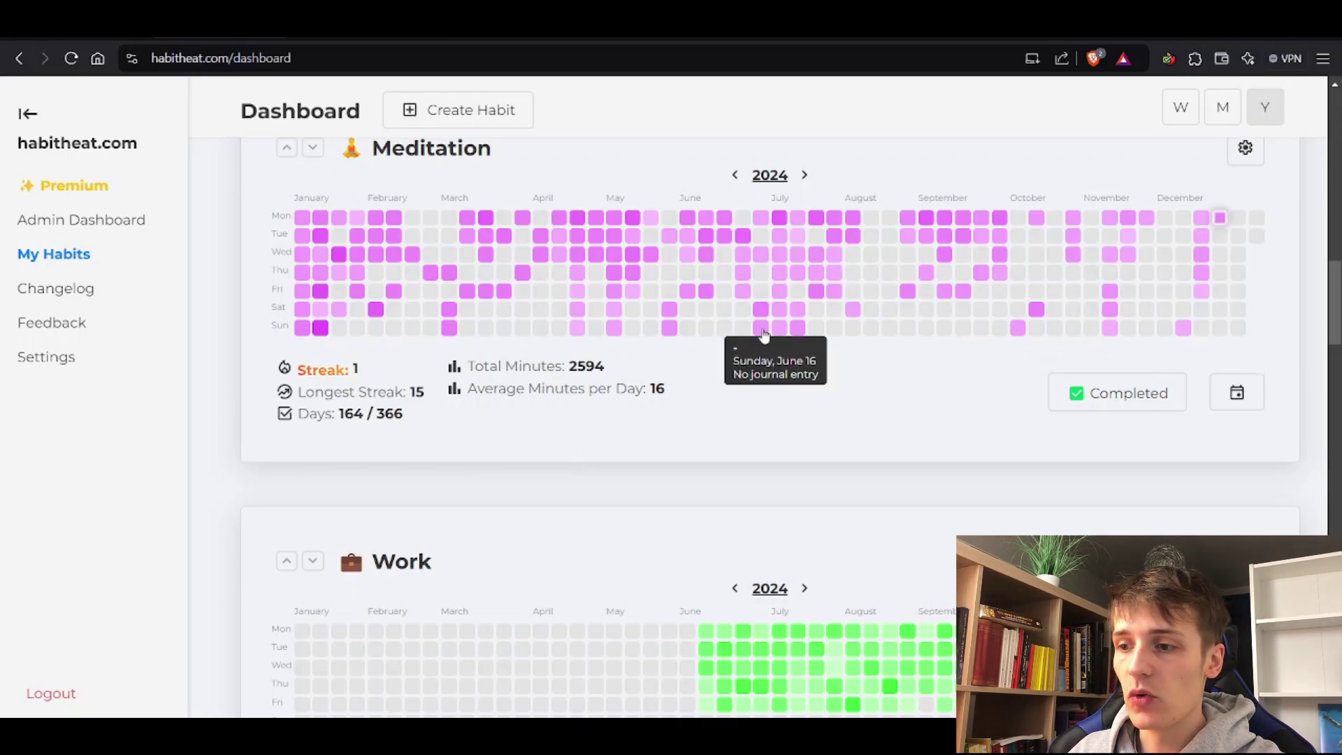
scroll(692, 349, "up", 7)
- Check the Mood card's gear menu, then view all habits as December 2024 monthly calendars
scroll(723, 481, "up", 2)
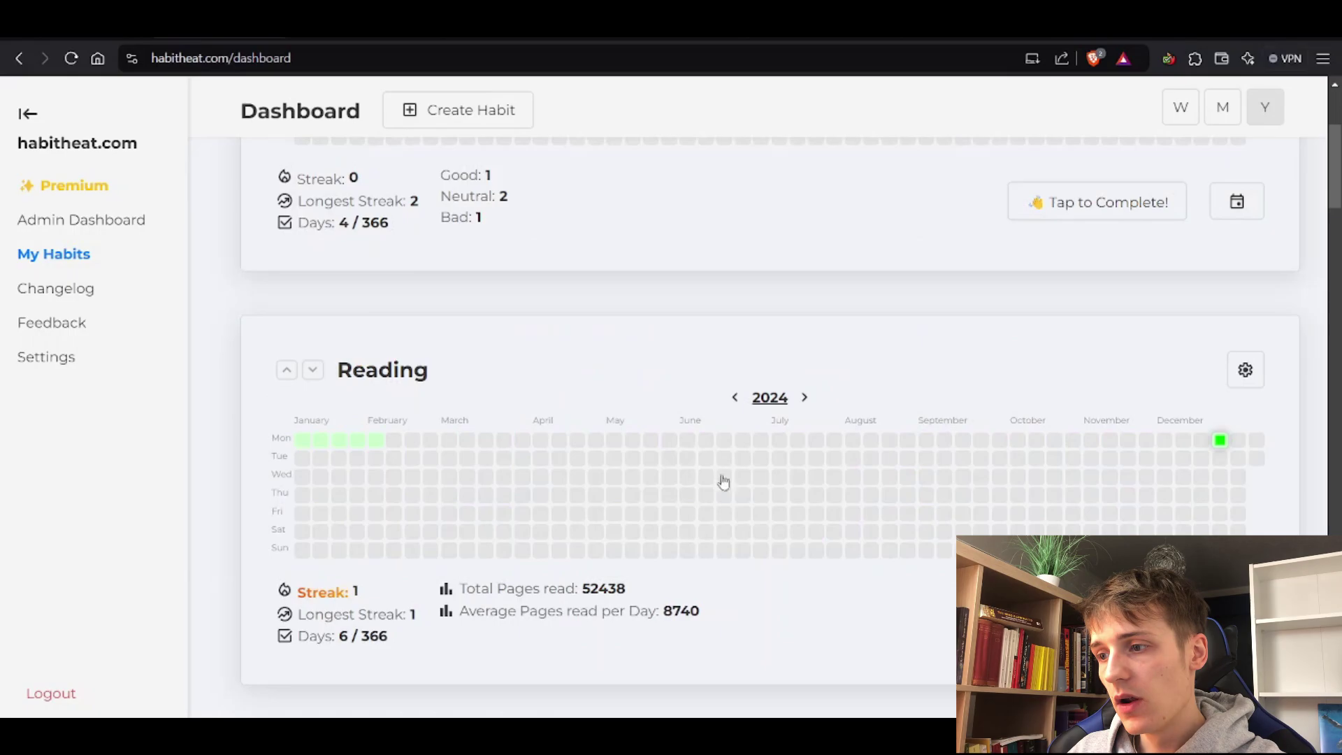
scroll(722, 440, "up", 4)
scroll(1084, 287, "down", 8)
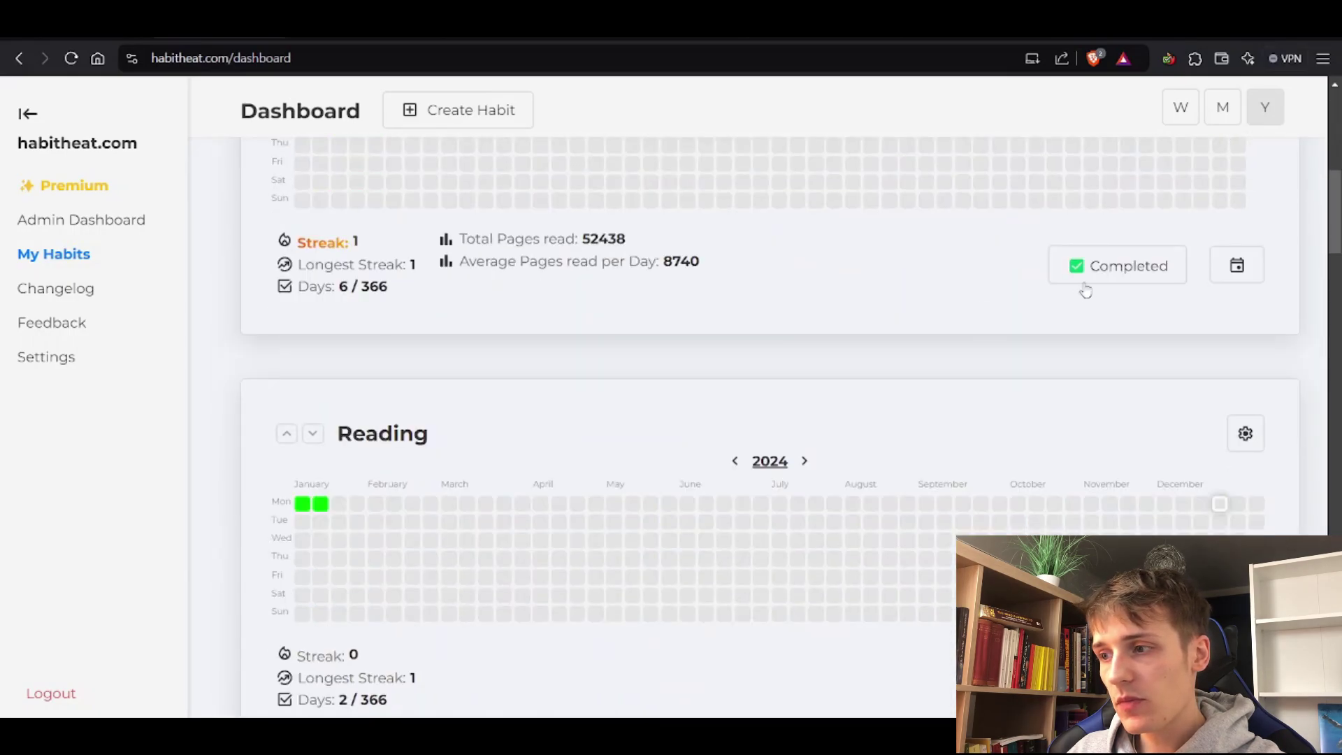
scroll(1082, 287, "up", 8)
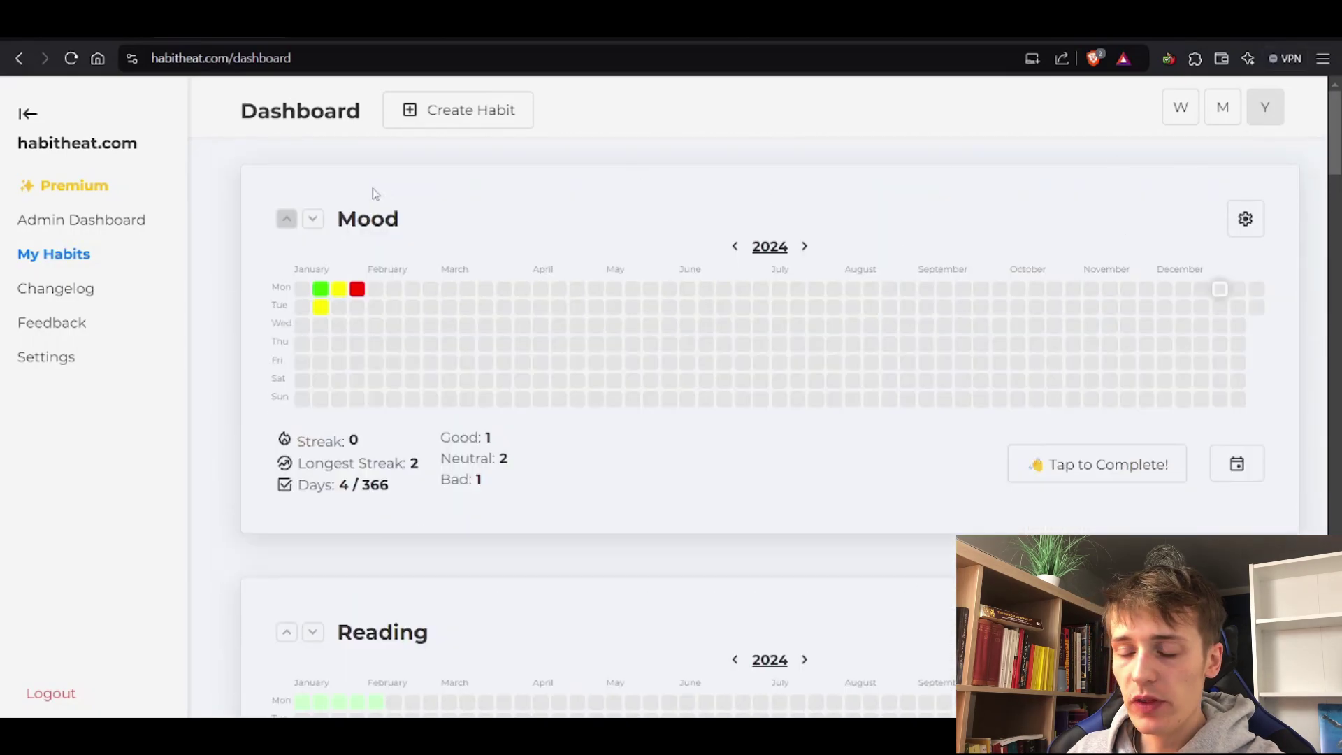
left_click(1246, 219)
left_click(1245, 218)
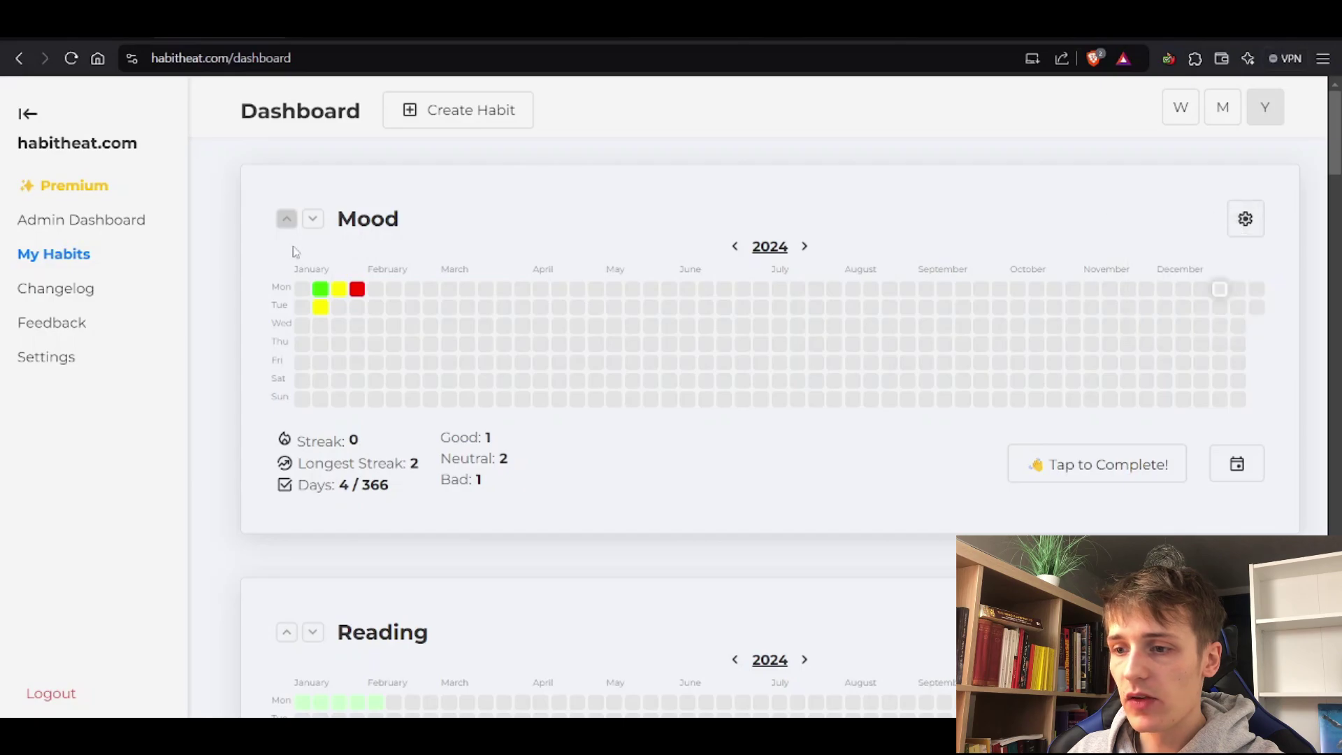
scroll(1298, 209, "down", 5)
scroll(1299, 204, "up", 5)
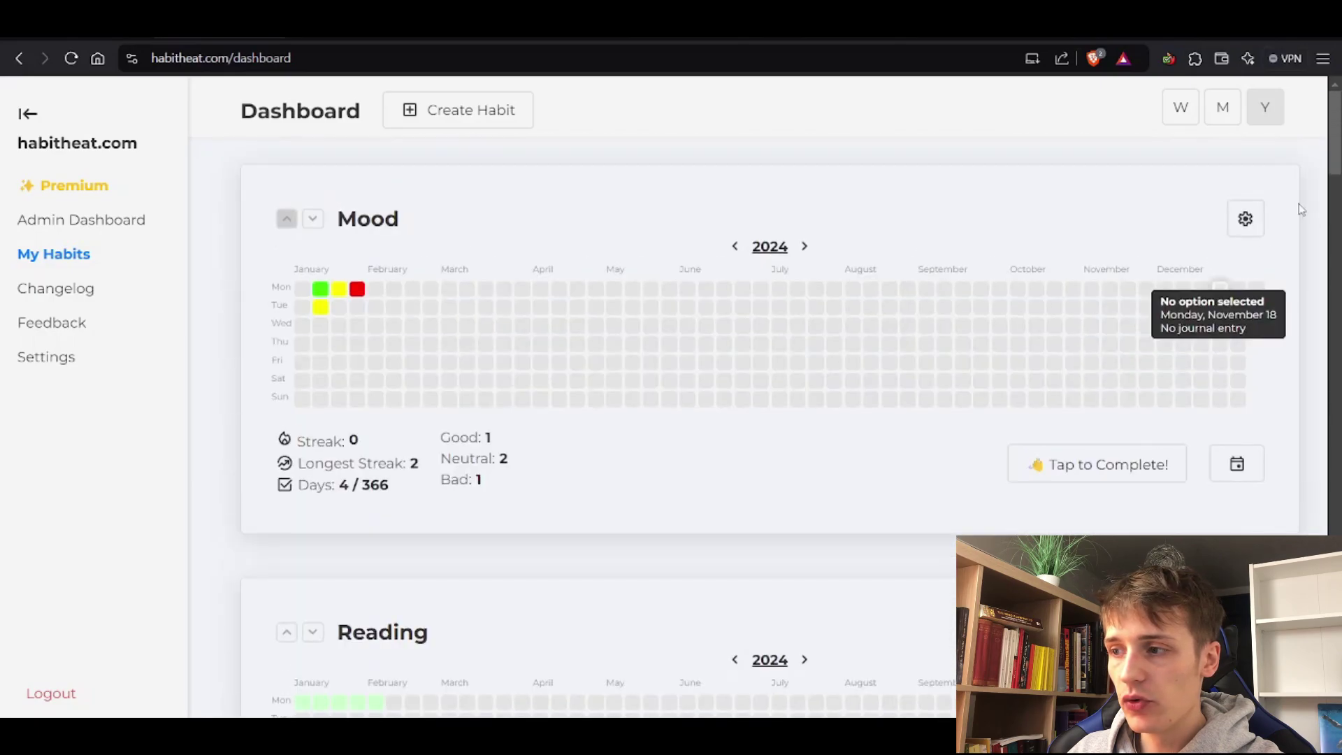
left_click(1223, 112)
scroll(642, 263, "down", 2)
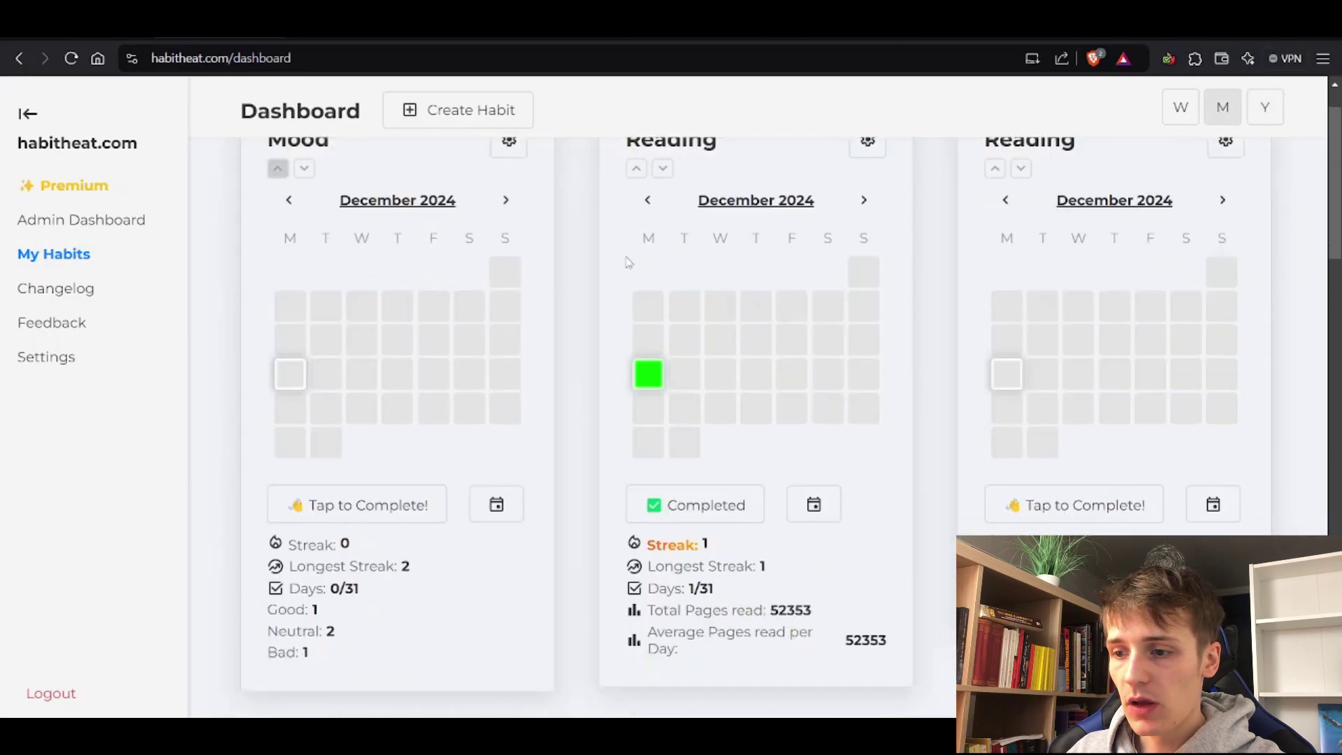
scroll(642, 263, "down", 10)
scroll(713, 321, "up", 14)
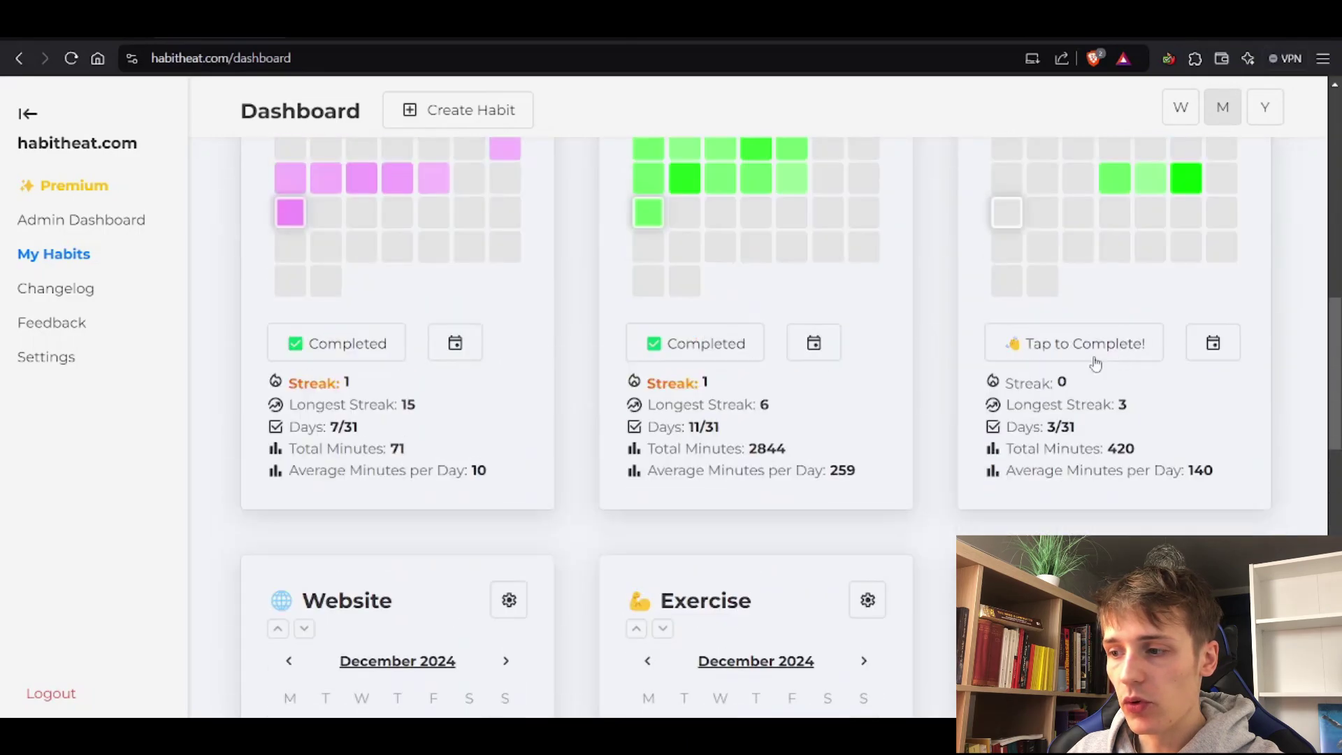
scroll(671, 368, "up", 6)
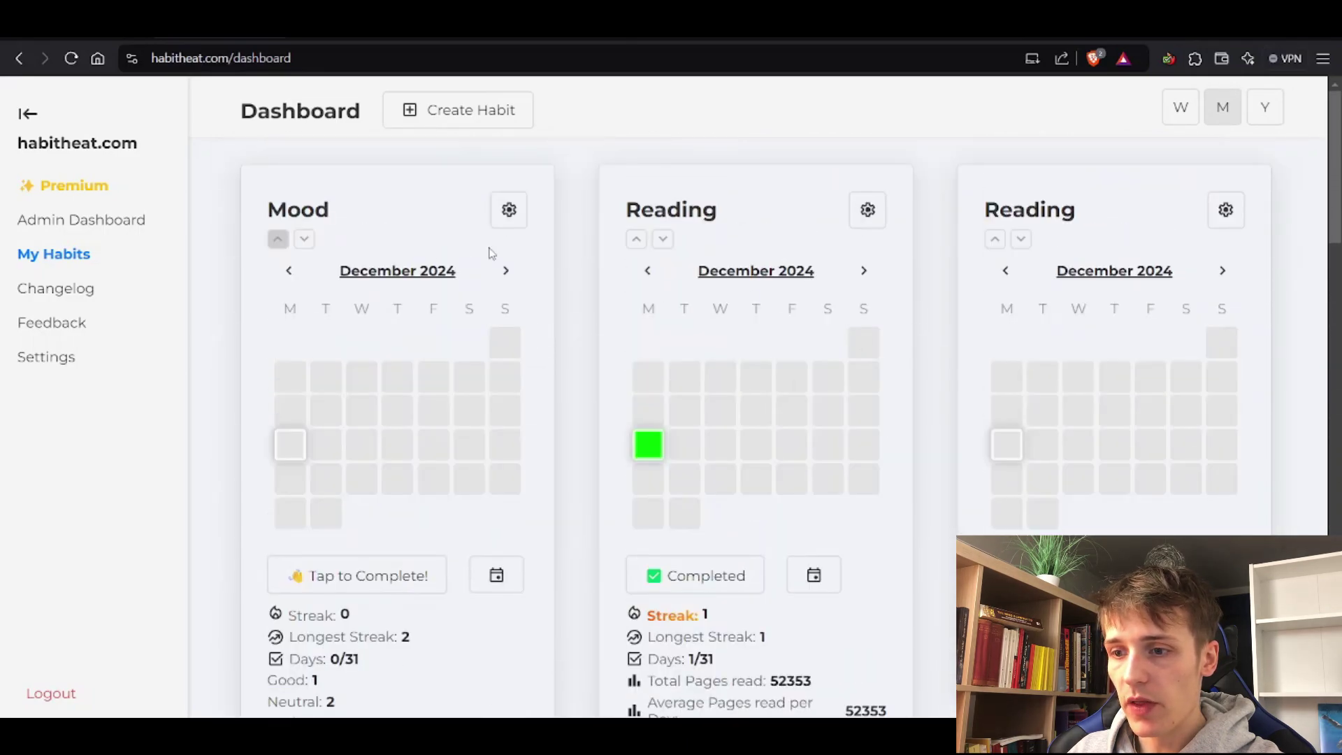
- Delete the Mood heatmap and both Reading heatmaps
left_click(509, 210)
left_click(443, 315)
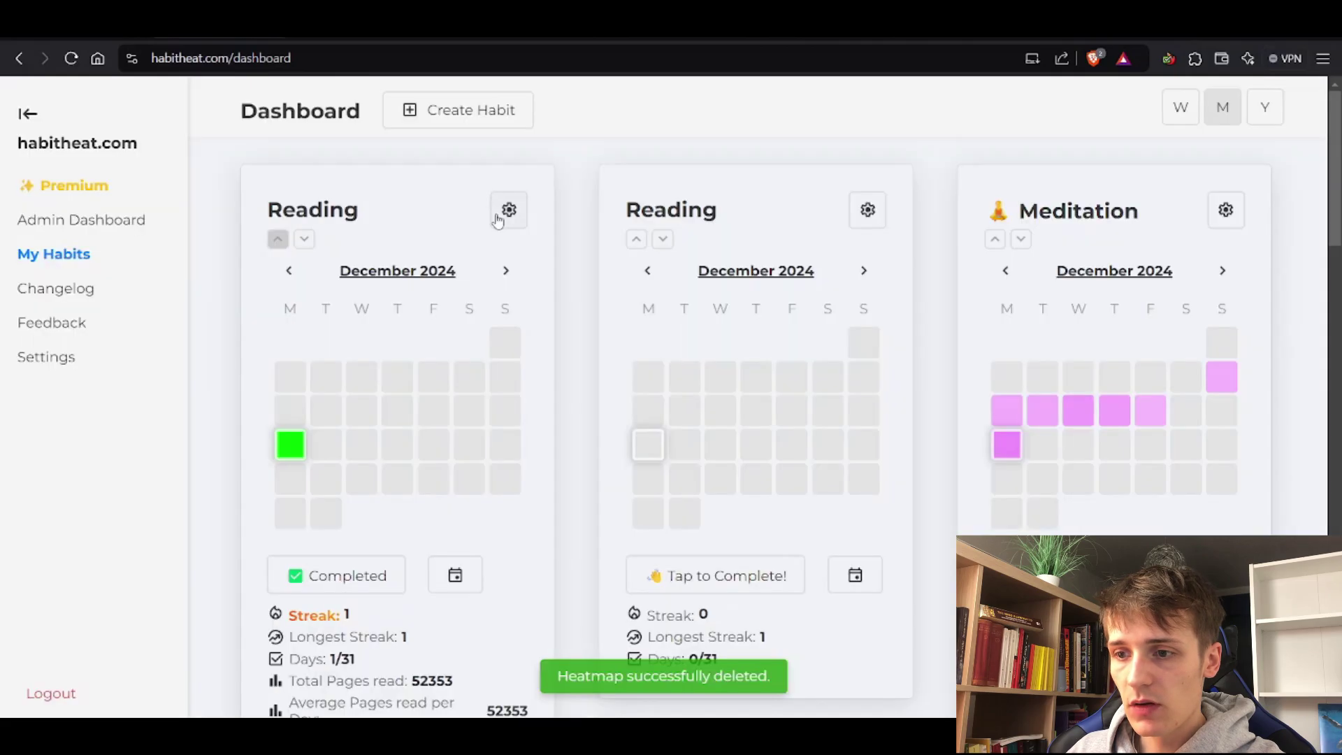
left_click(506, 209)
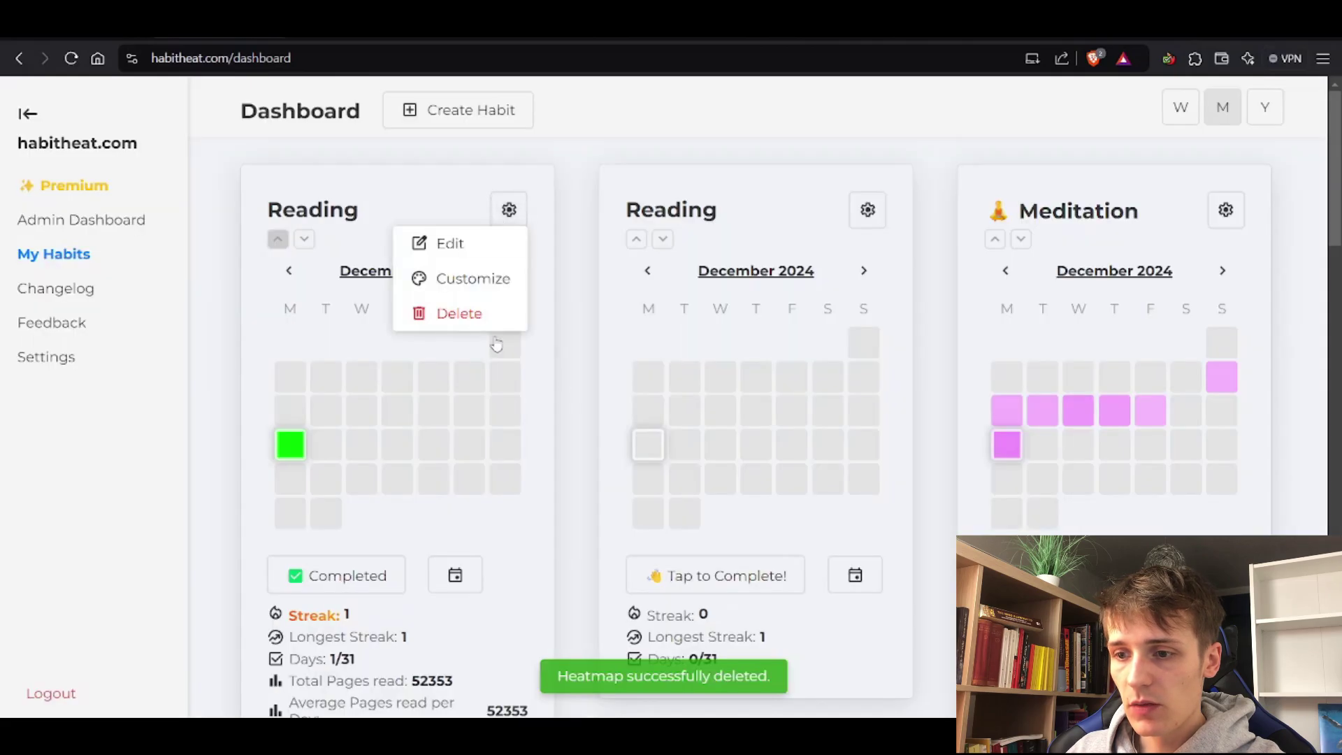
left_click(489, 313)
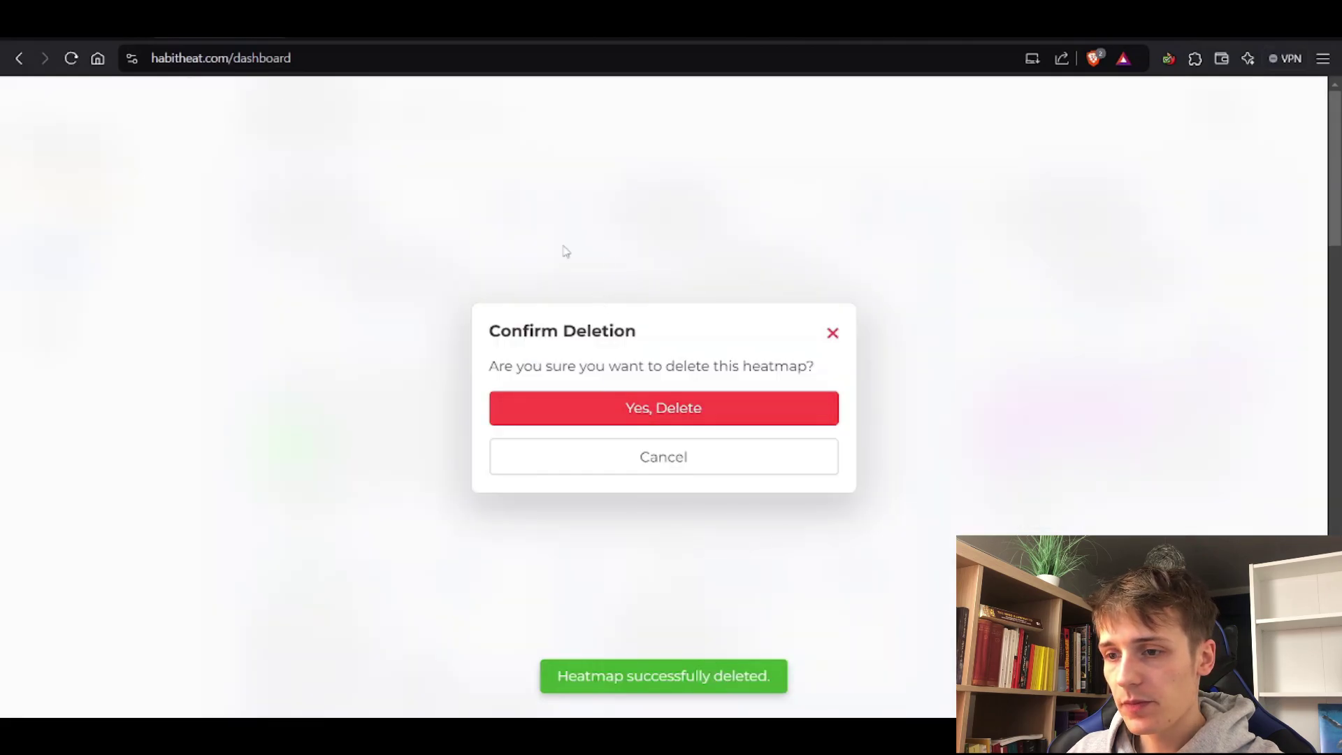
left_click(509, 210)
left_click(486, 314)
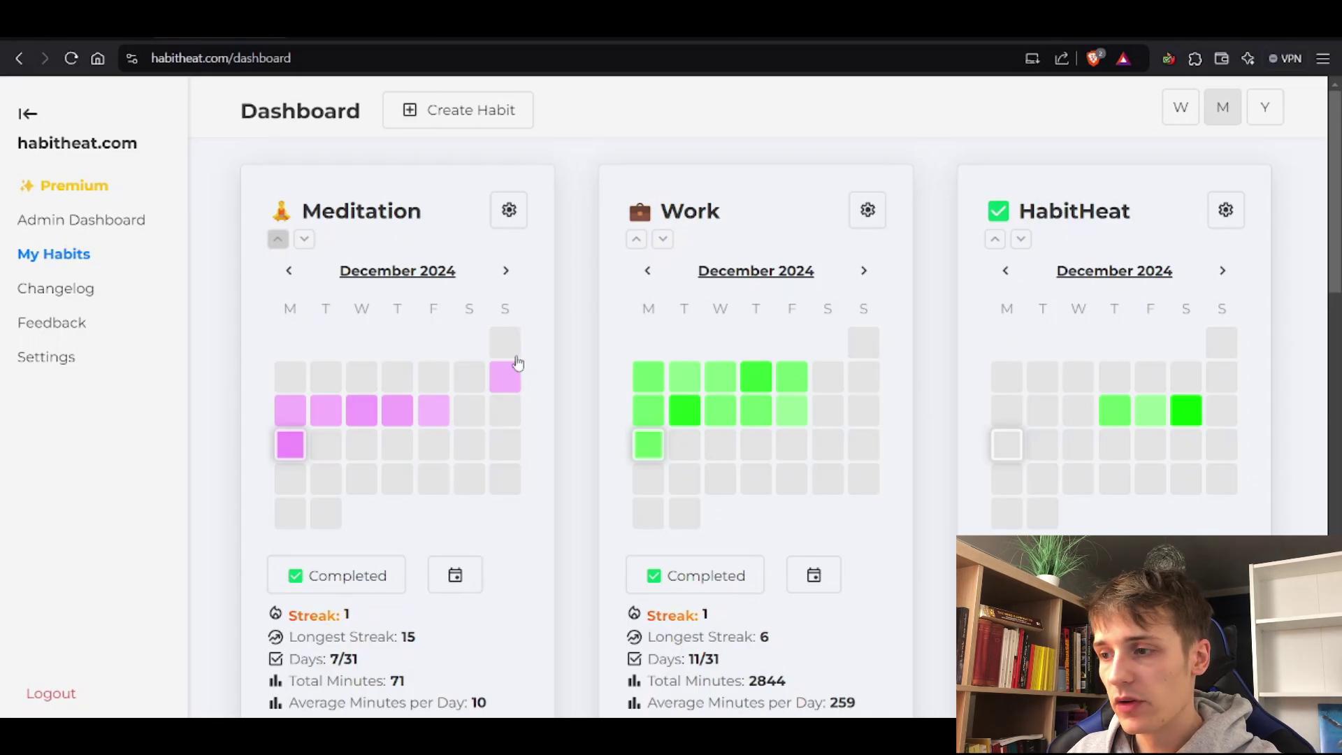
- Switch the dashboard to week view, showing Week 51
scroll(559, 338, "down", 5)
scroll(587, 342, "up", 5)
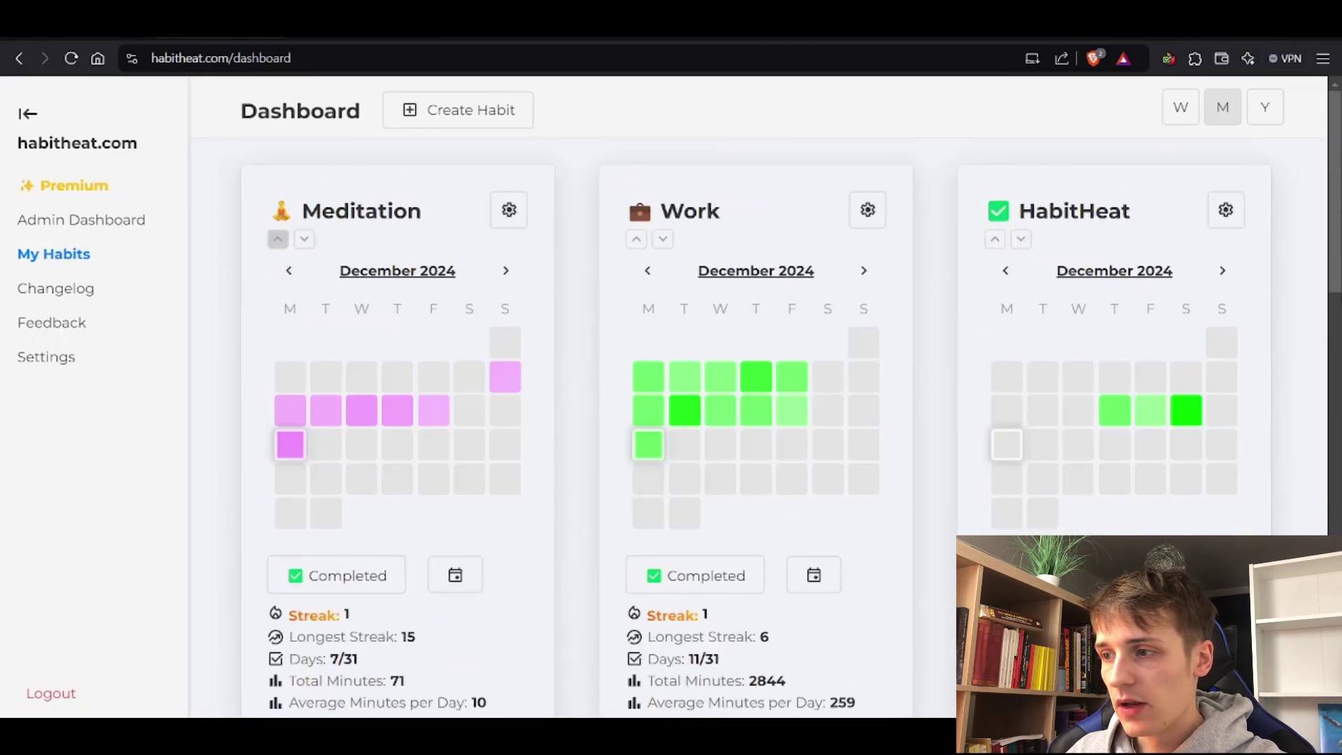
left_click(1181, 109)
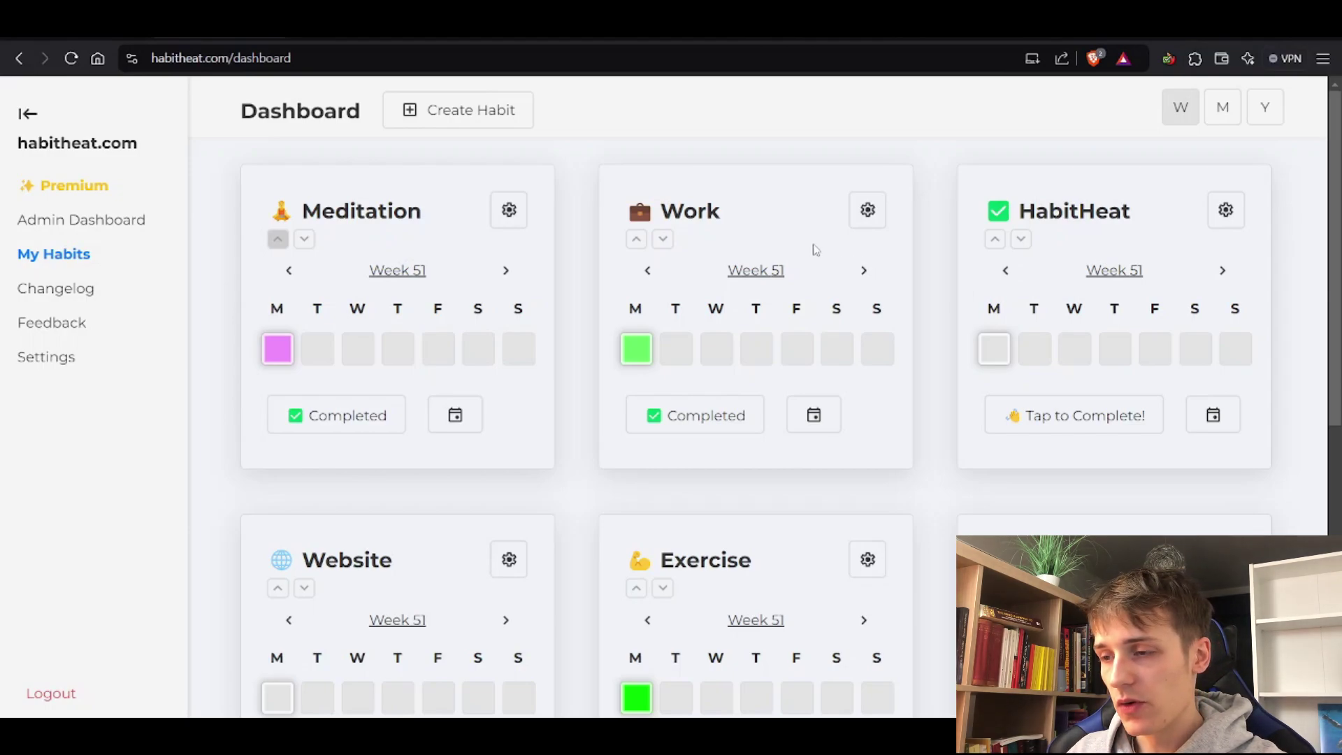
- Select the Work card's text in the Week 51 view, then clear the highlight
left_click_drag(622, 208, 878, 359)
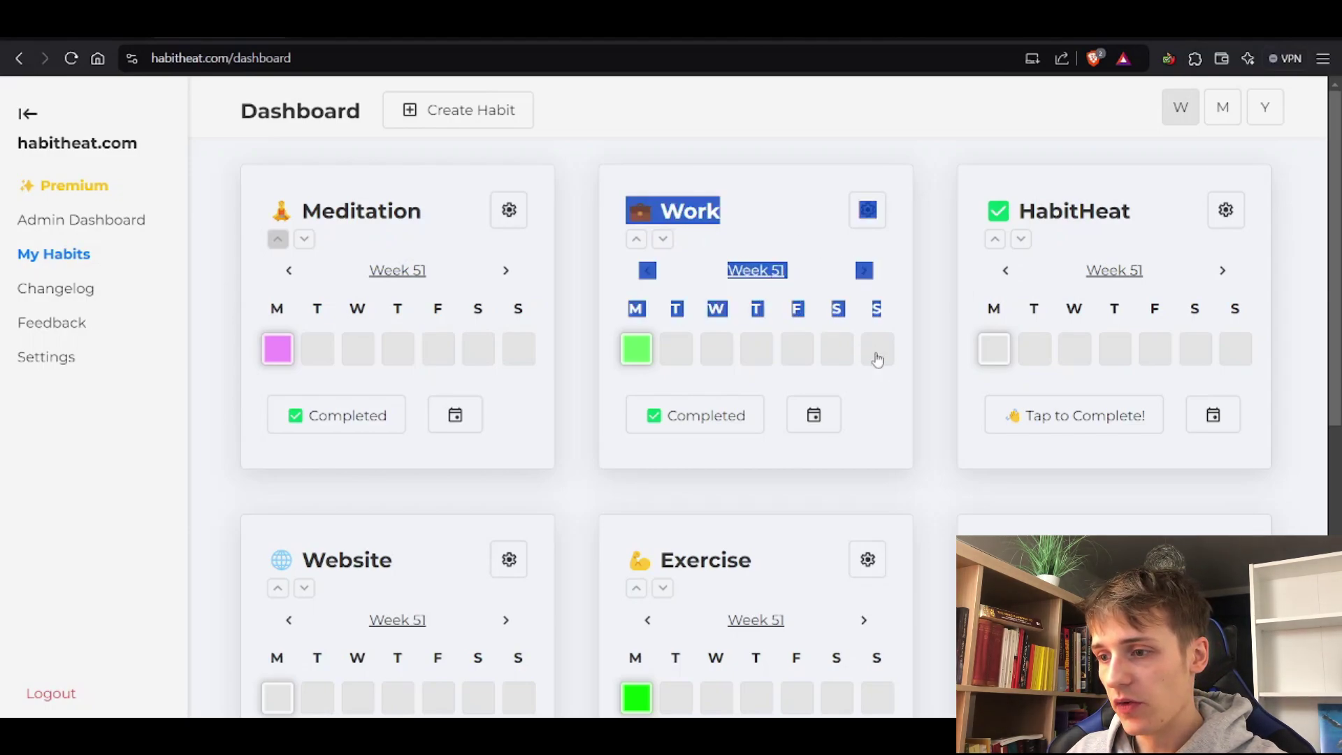
left_click_drag(901, 412, 646, 222)
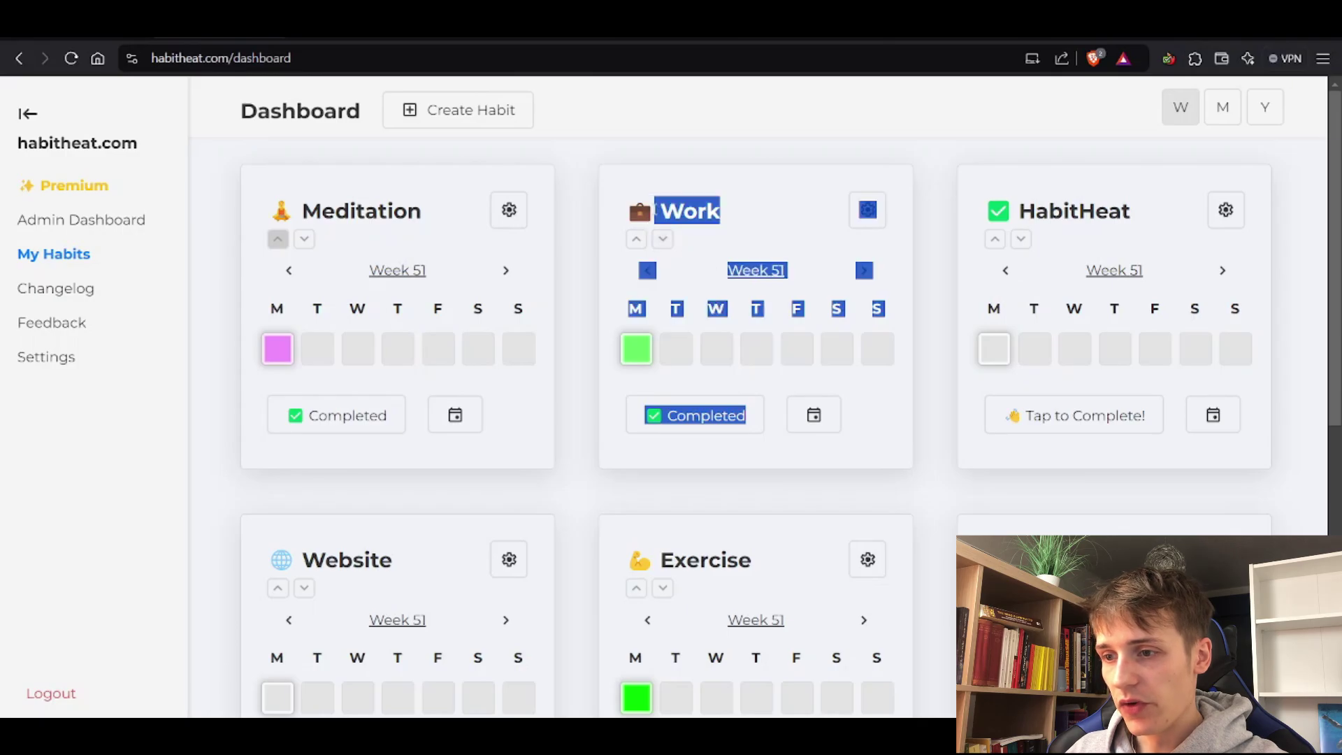
left_click(854, 165)
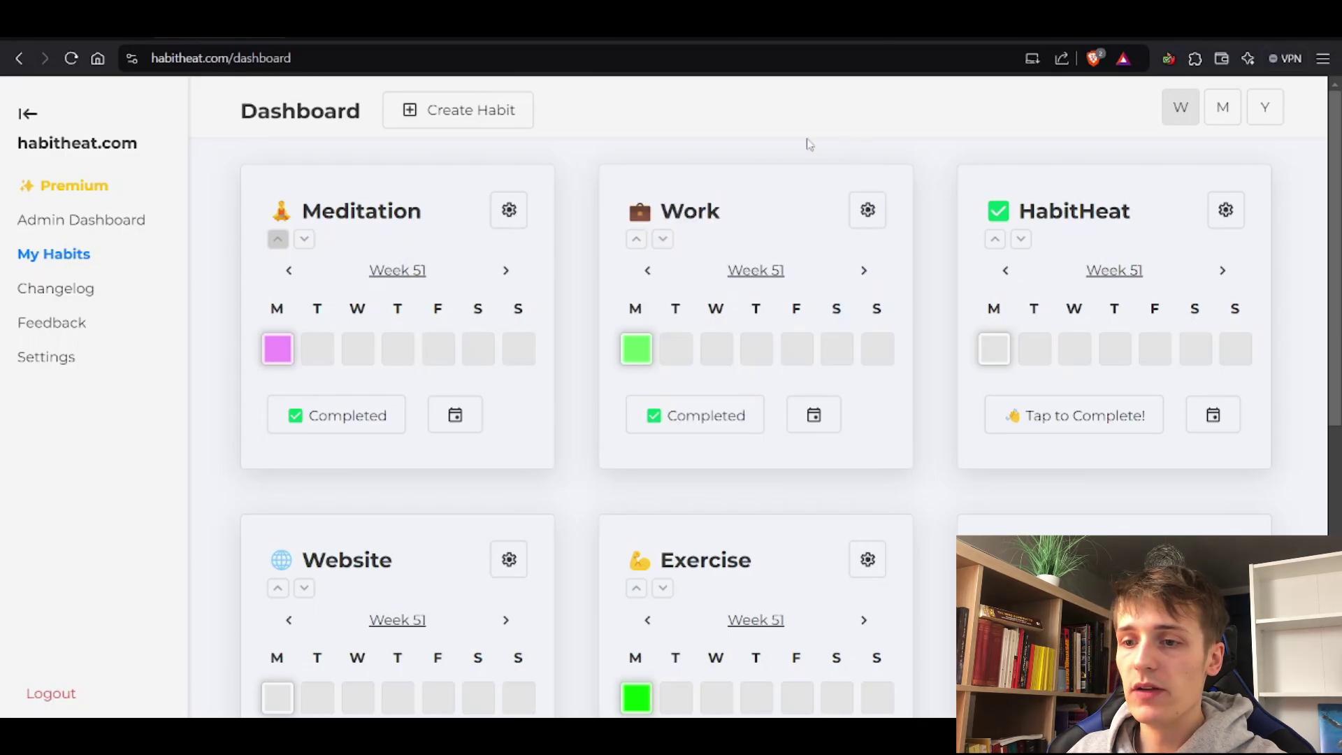
- In Figma, inspect the upper and lower Meditation card designs and the Dashboard frame
left_click(1068, 38)
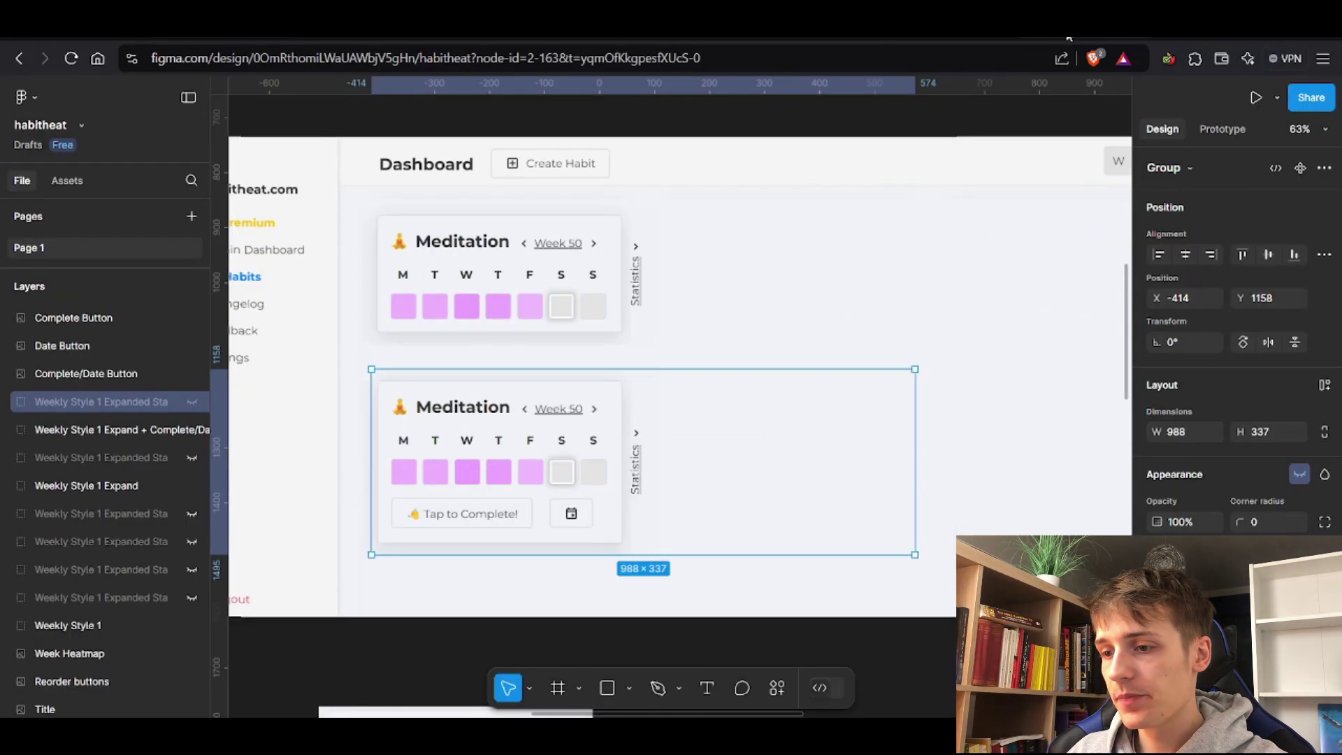
left_click(455, 270)
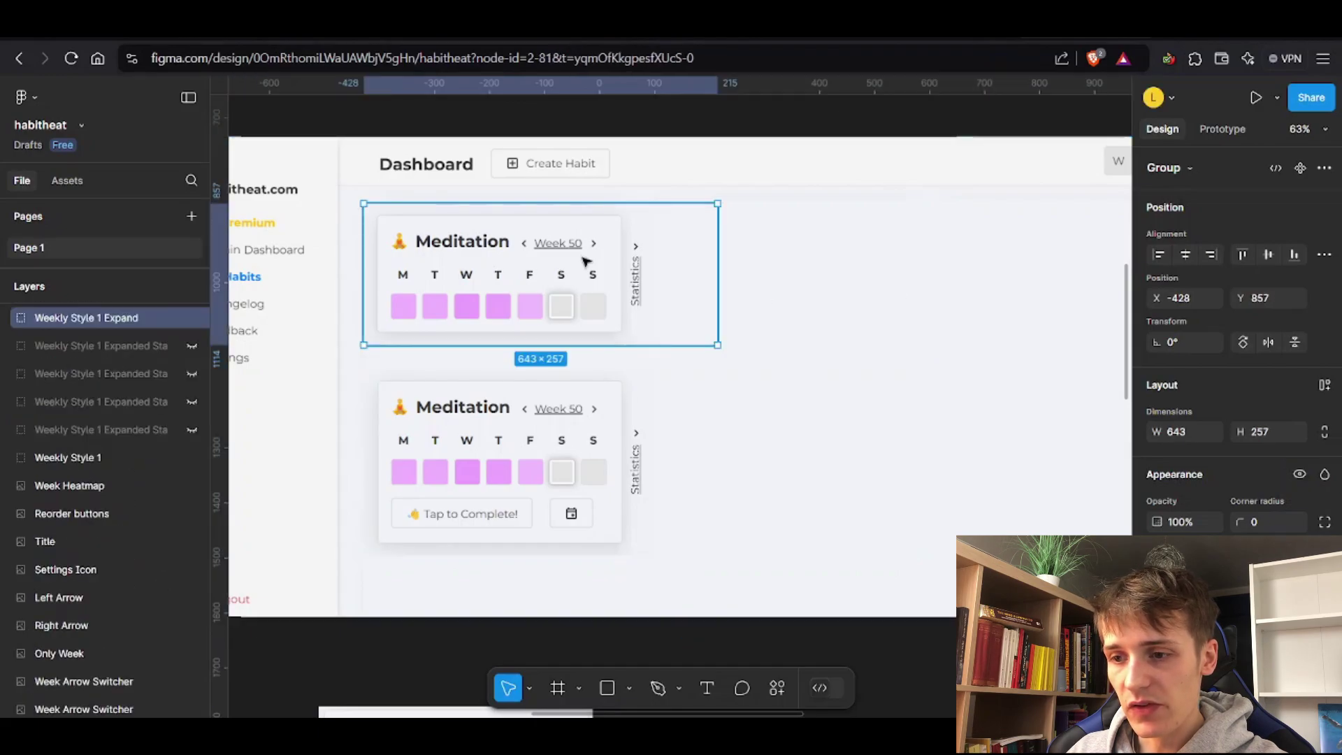
left_click(435, 430)
left_click(665, 293)
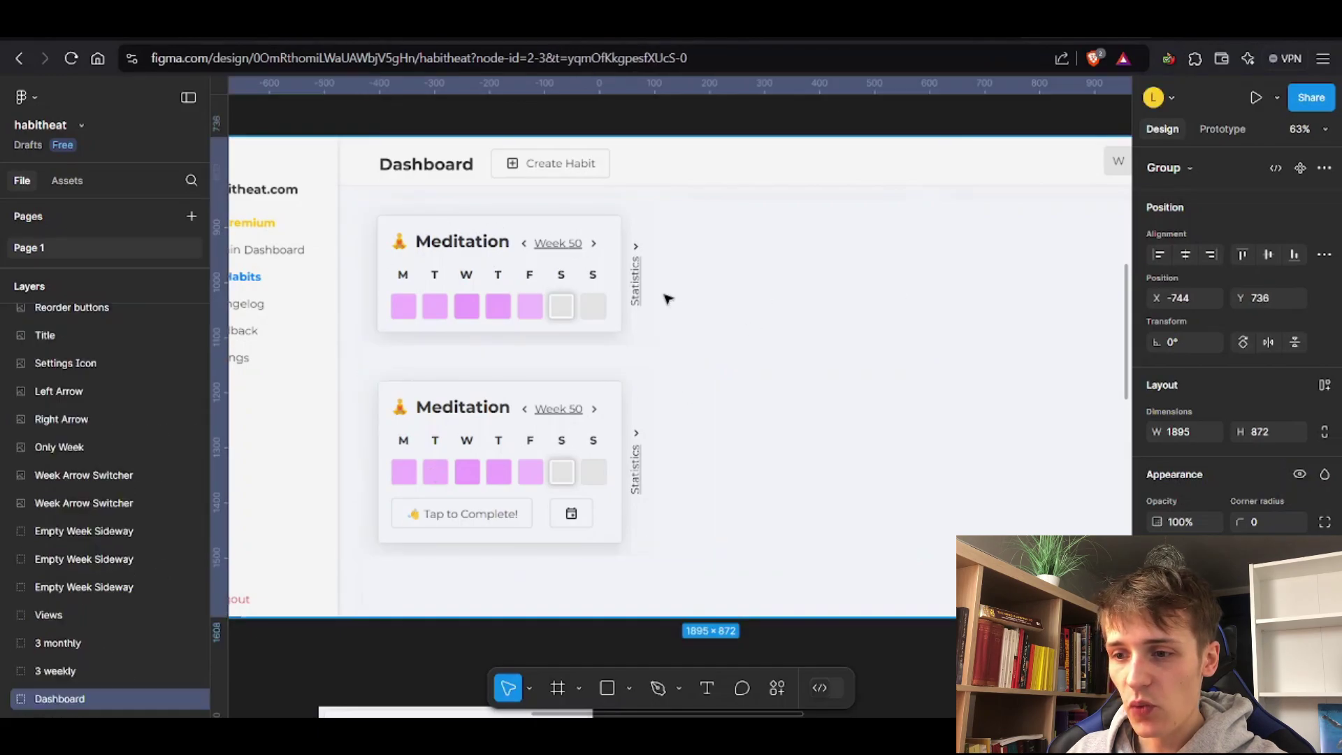
left_click(227, 39)
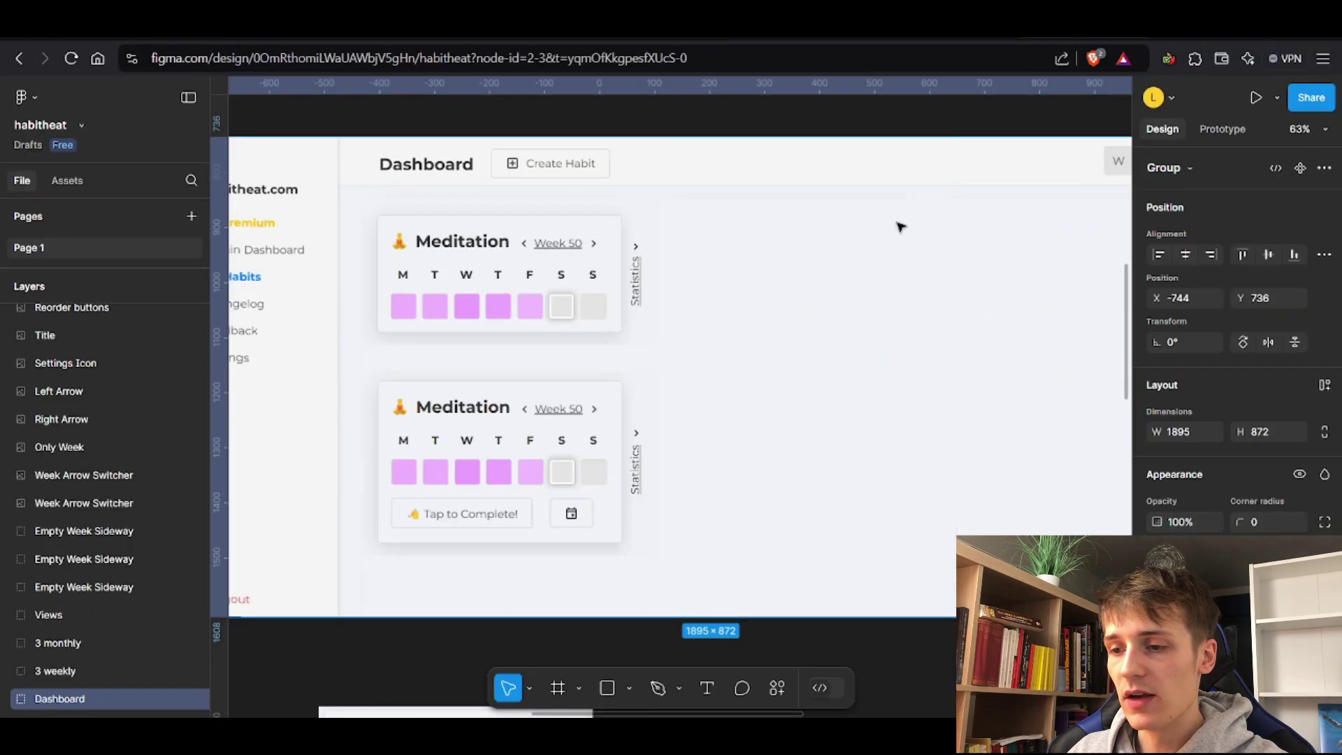
- Back in Figma, select the upper Meditation card group and show its expanded stats layer
left_click(1070, 36)
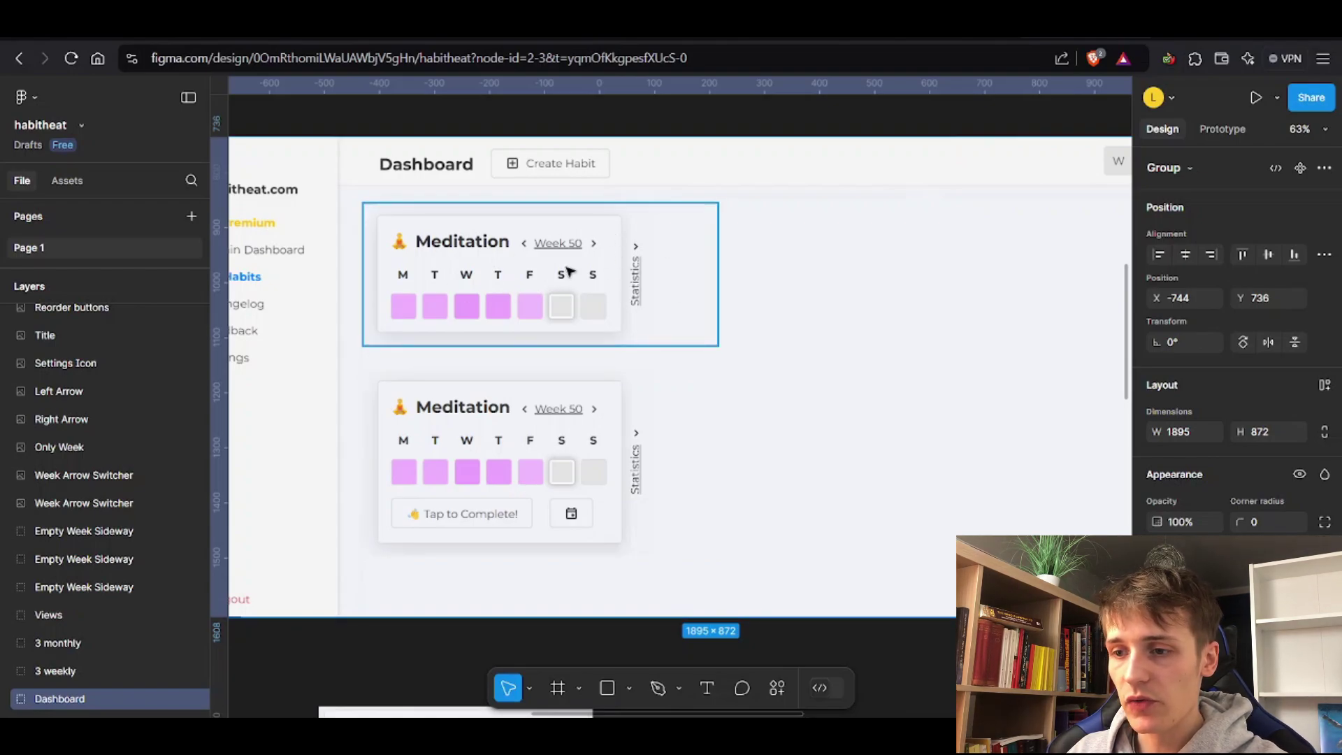
left_click(466, 293)
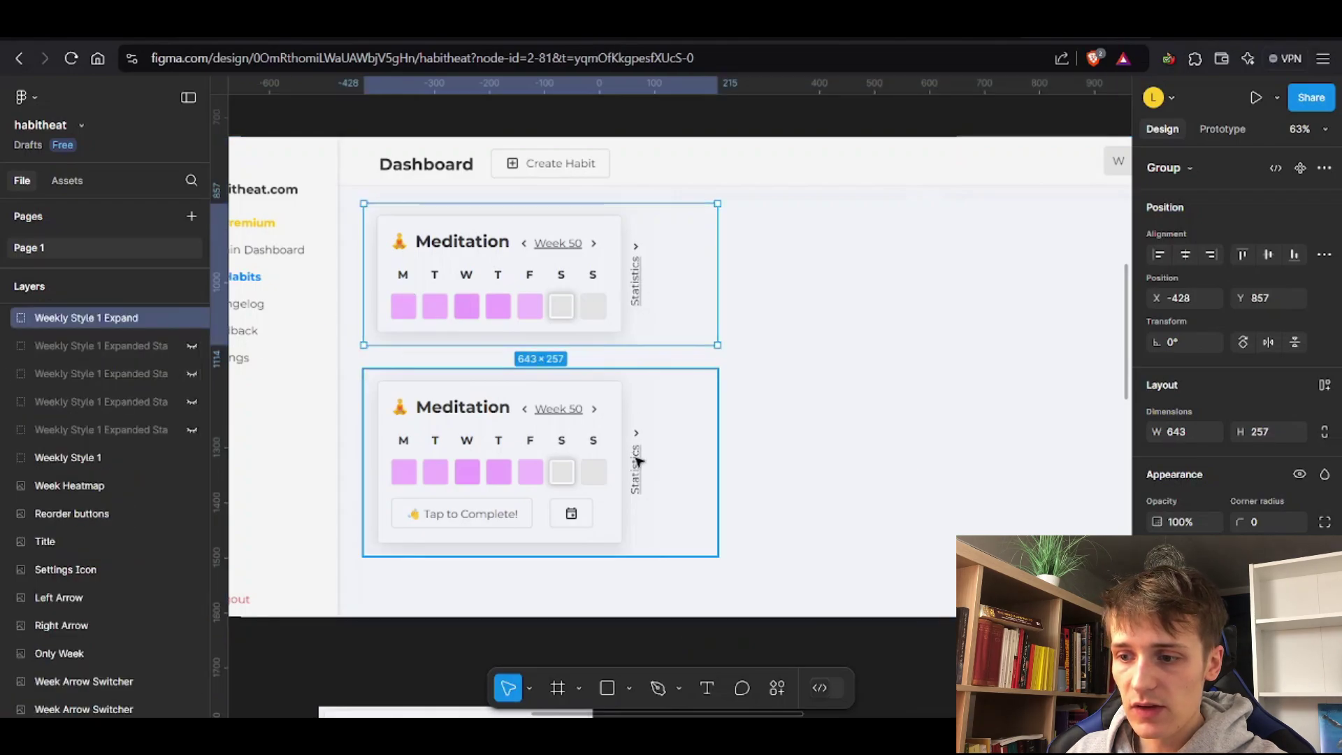
scroll(190, 356, "up", 3)
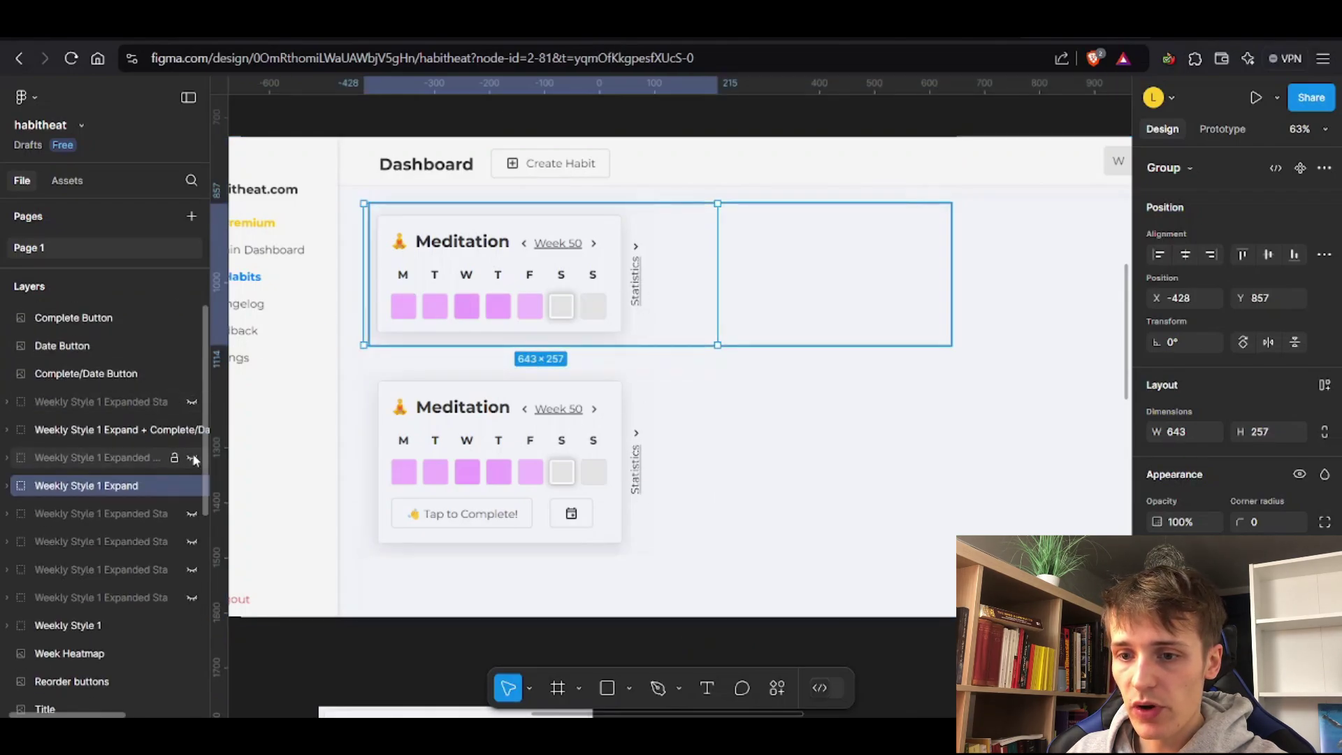
left_click(194, 458)
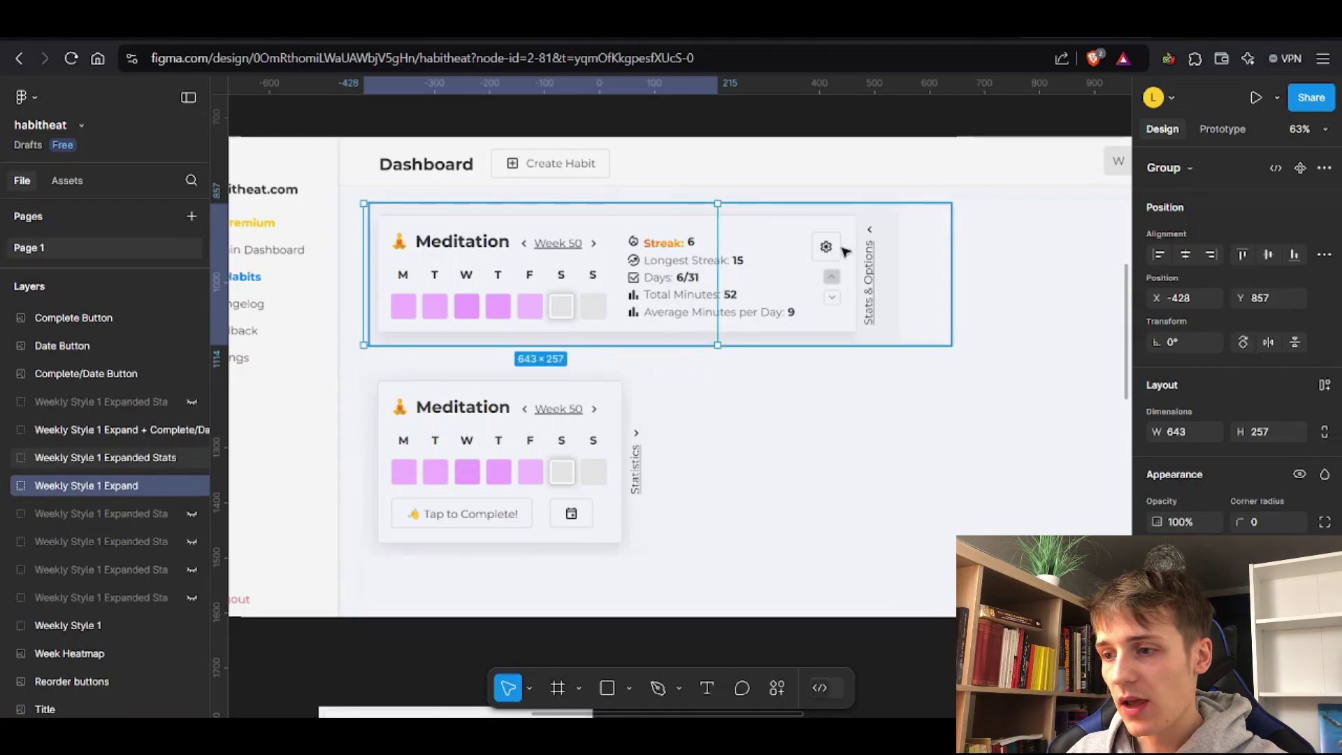
- Toggle the Weekly Style 1 Expanded Stats layer off and on, leaving the stats panel visible
left_click(190, 484)
left_click(191, 484)
left_click(192, 457)
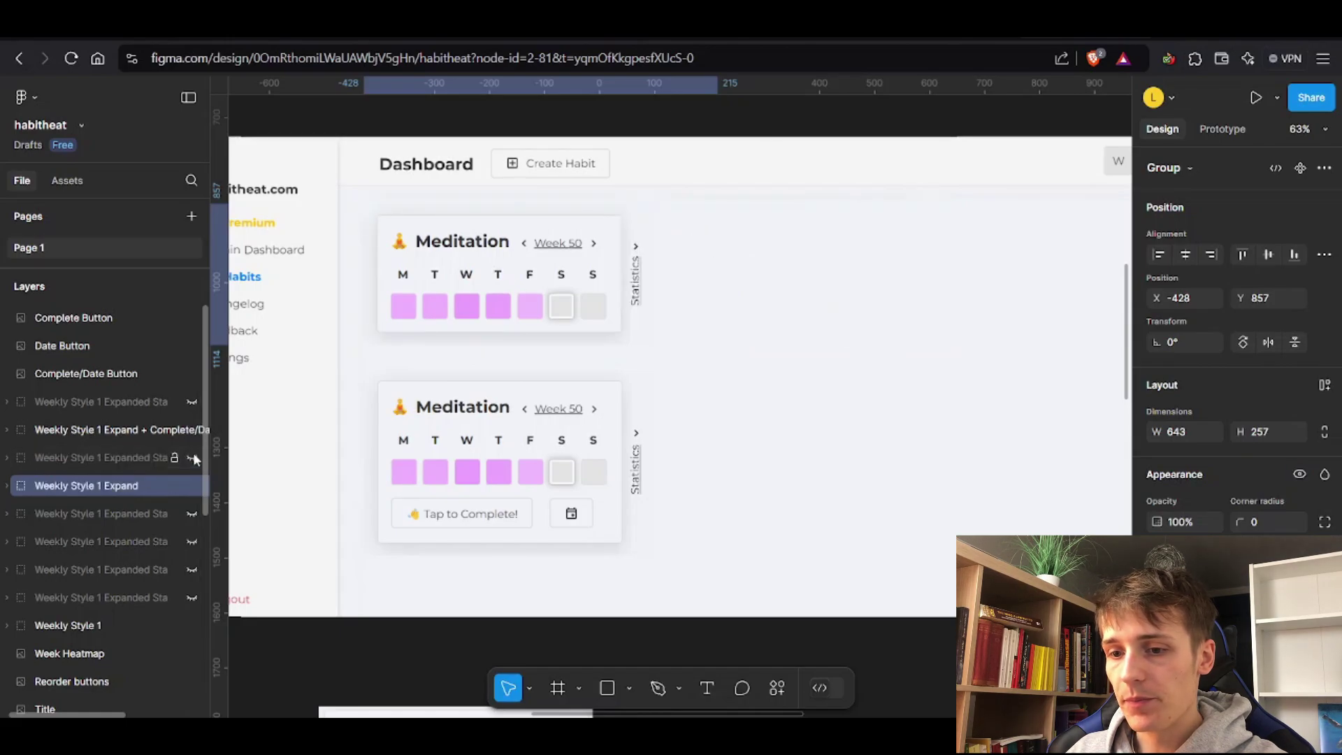
left_click(192, 457)
left_click(192, 457)
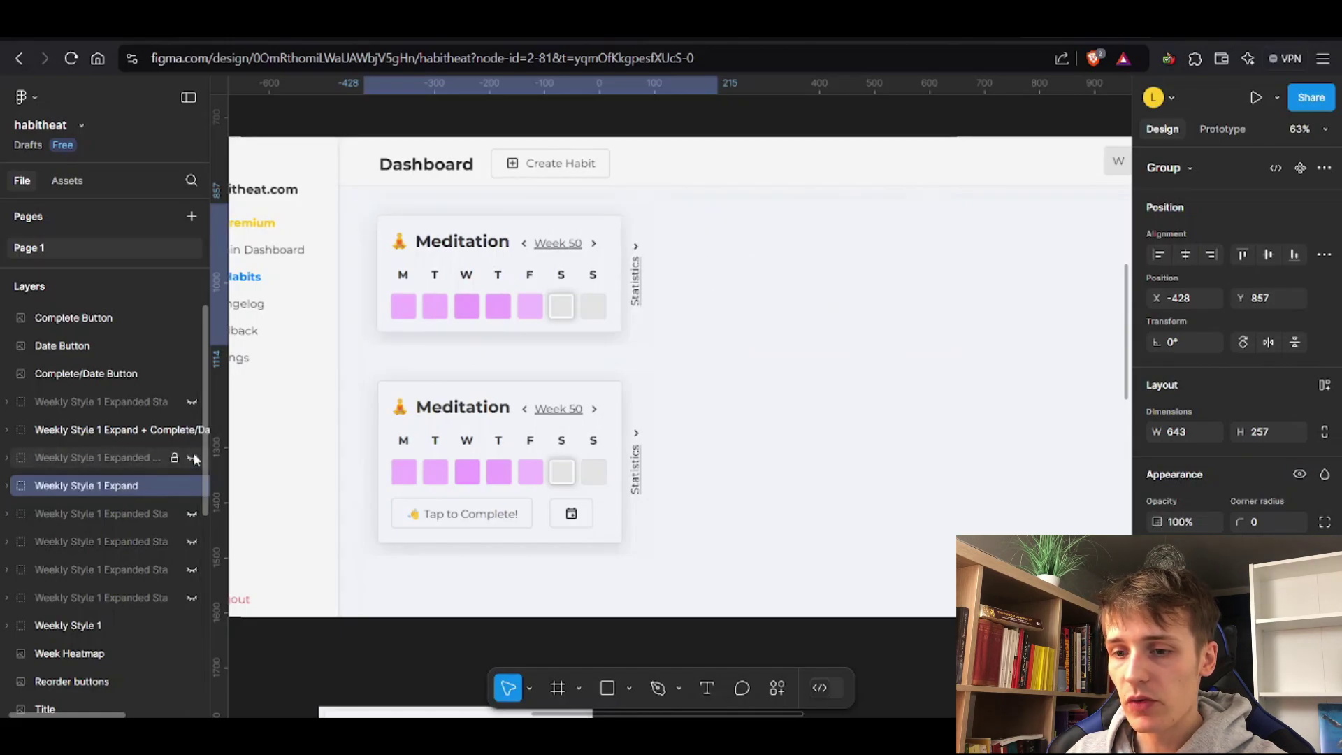
left_click(192, 457)
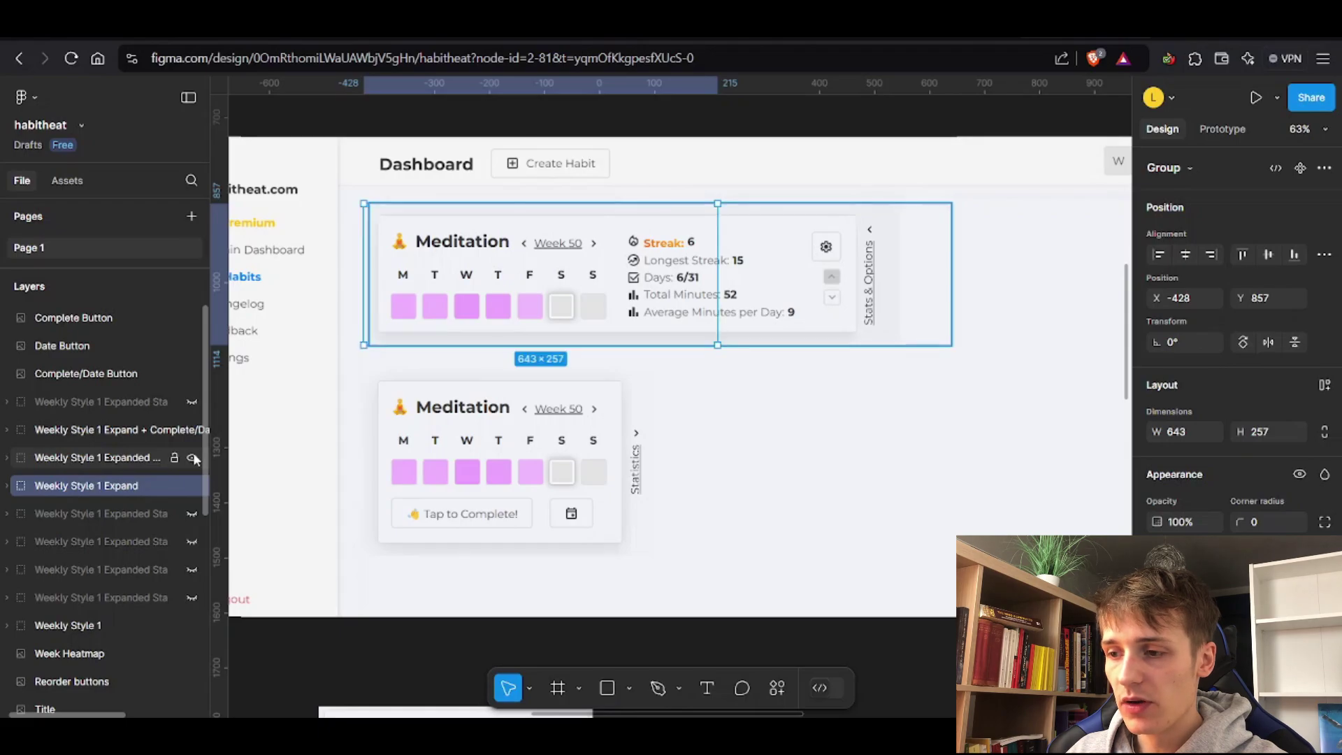
left_click(192, 457)
left_click(192, 457)
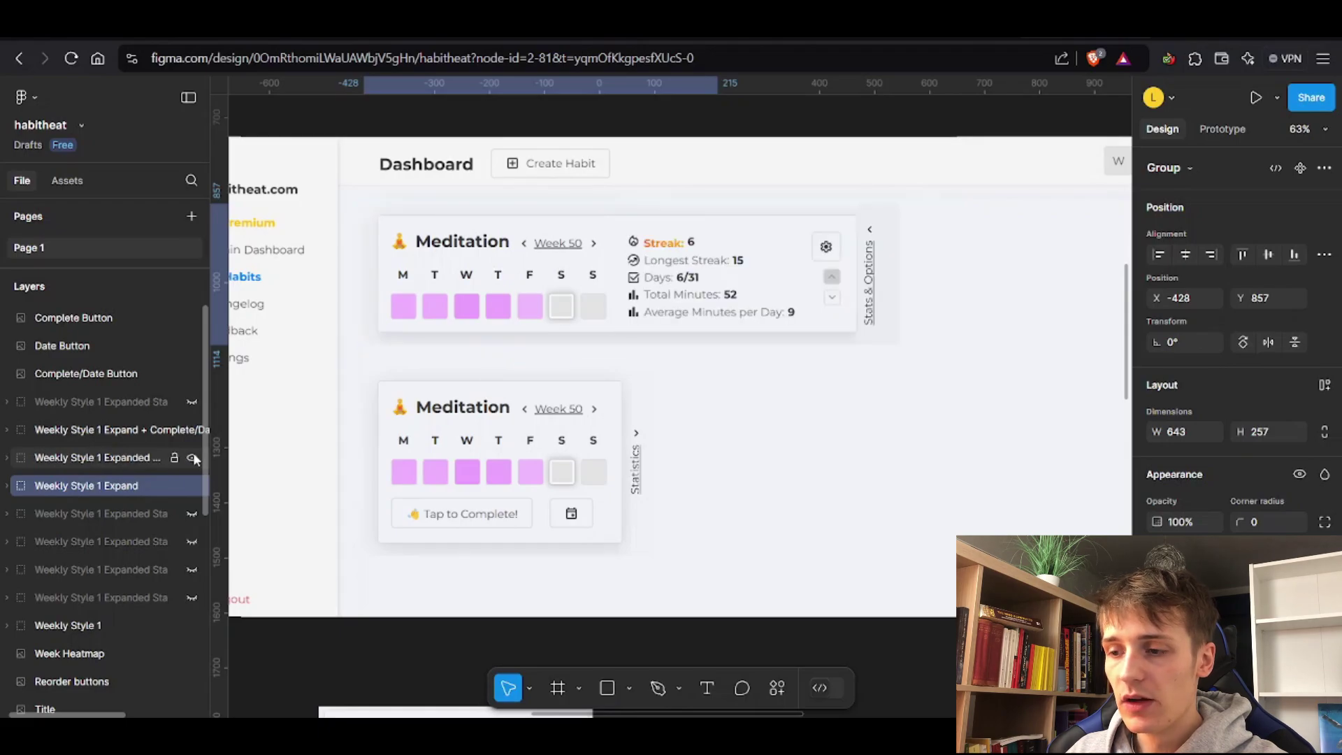
left_click(643, 211)
left_click(233, 44)
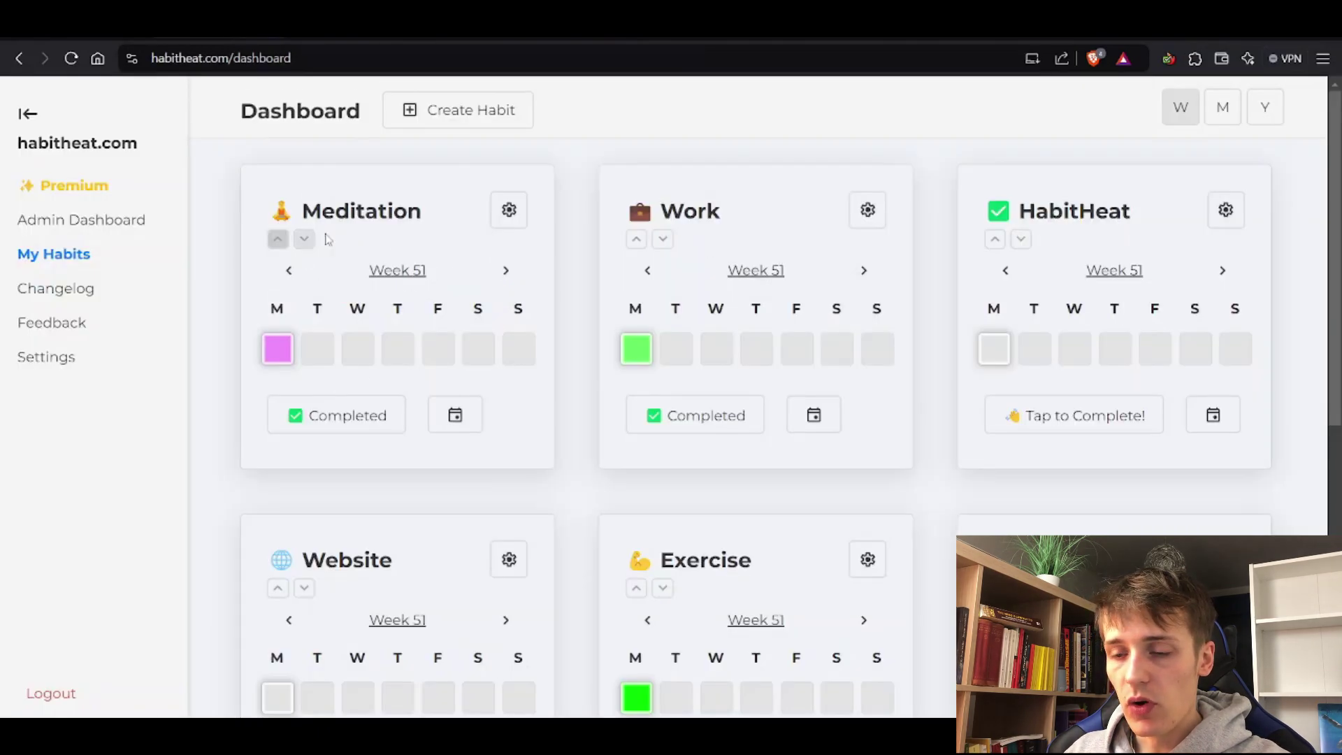
- Switch to yearly heatmaps, move Work above Meditation, then put Meditation back on top
left_click(1264, 107)
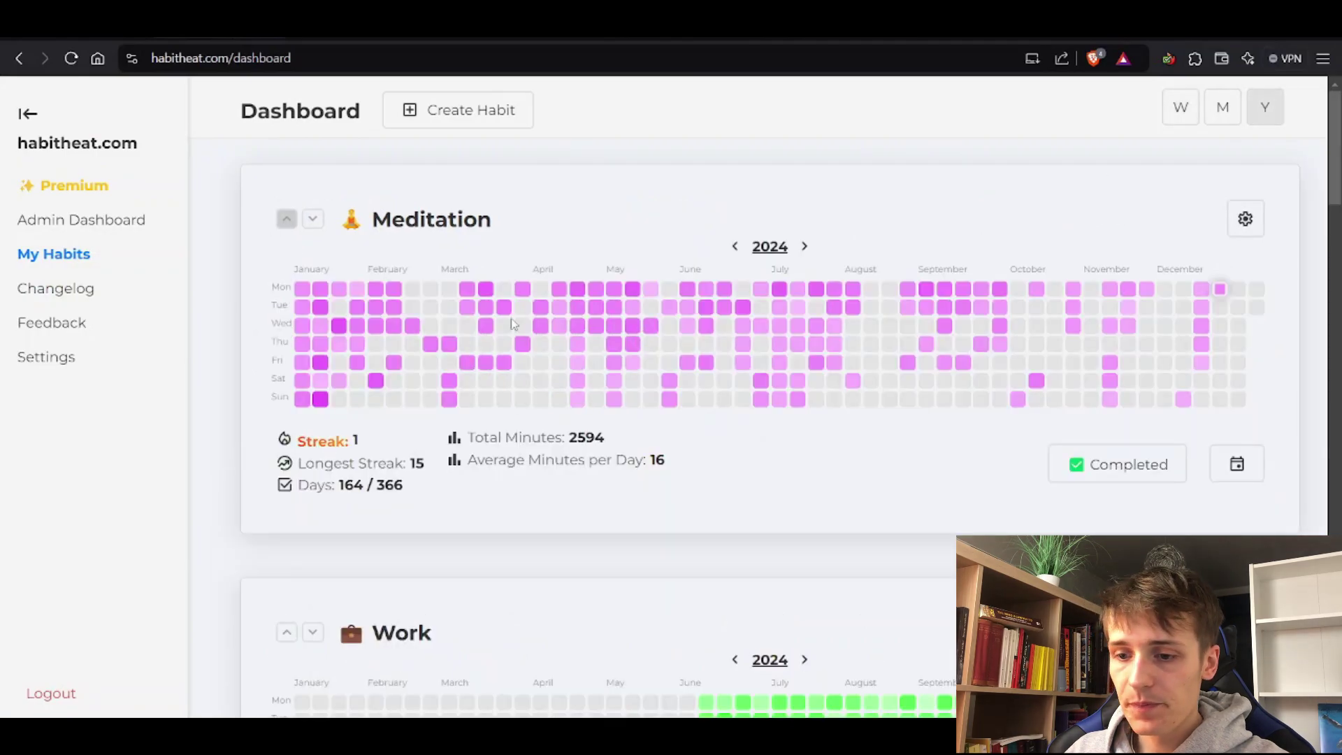
scroll(560, 315, "down", 4)
scroll(509, 325, "up", 4)
scroll(339, 316, "down", 3)
scroll(339, 316, "down", 5)
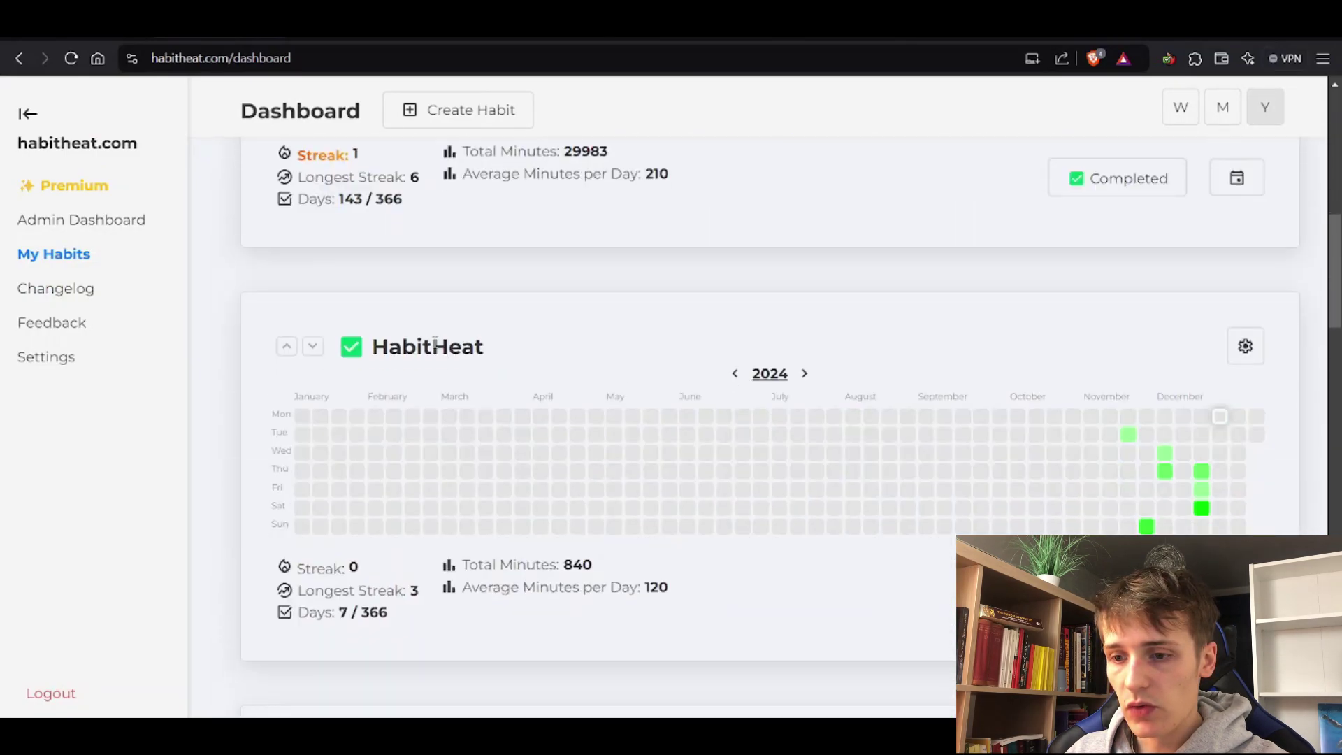
scroll(440, 353, "up", 6)
left_click(286, 546)
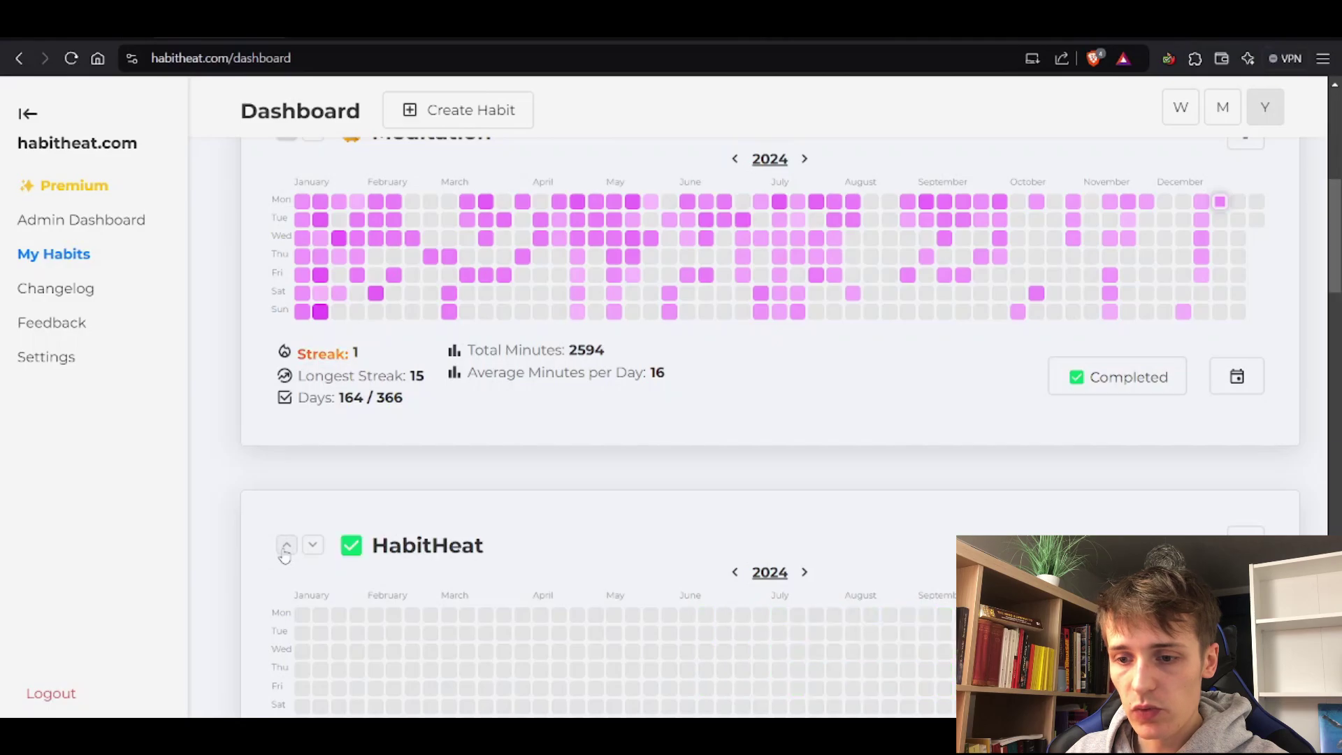
scroll(522, 168, "up", 2)
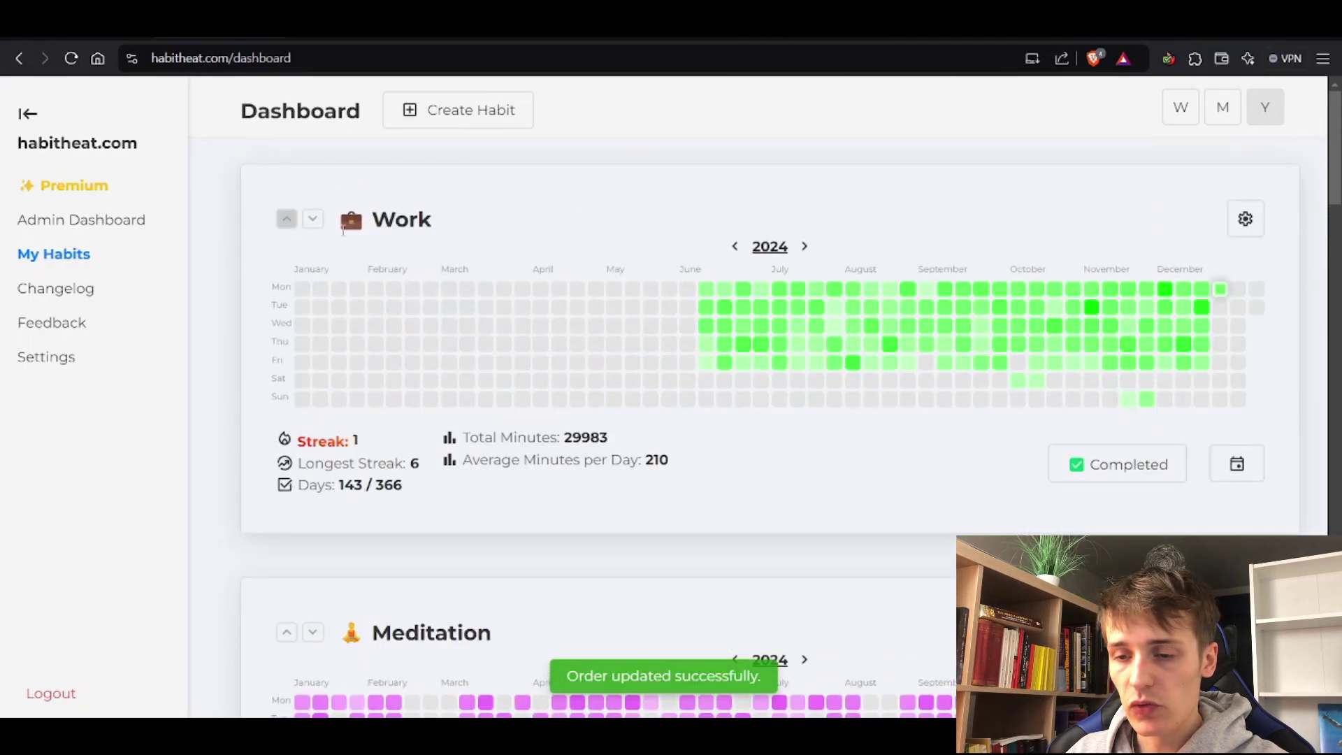
left_click(286, 632)
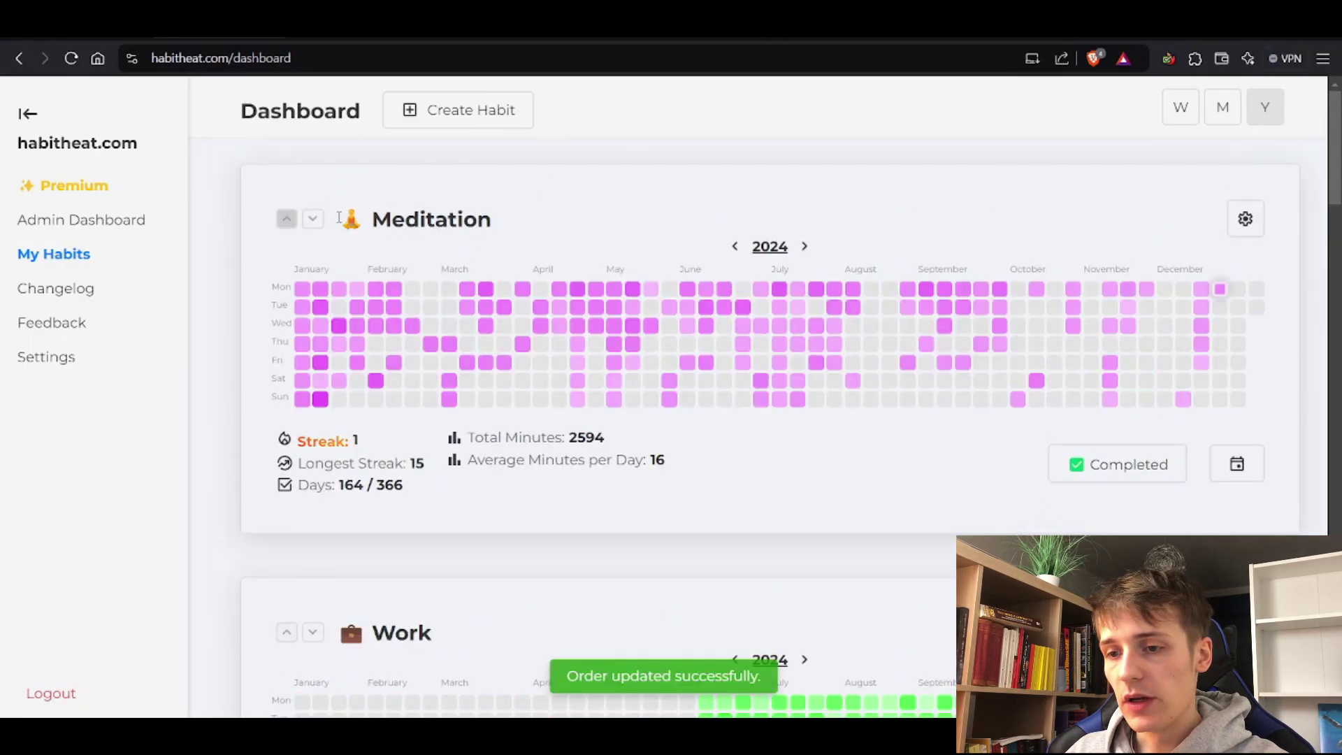
- Show Meditation's 2023 heatmap: 97 / 365 days and 1994 total minutes
left_click_drag(378, 215, 572, 218)
left_click(571, 218)
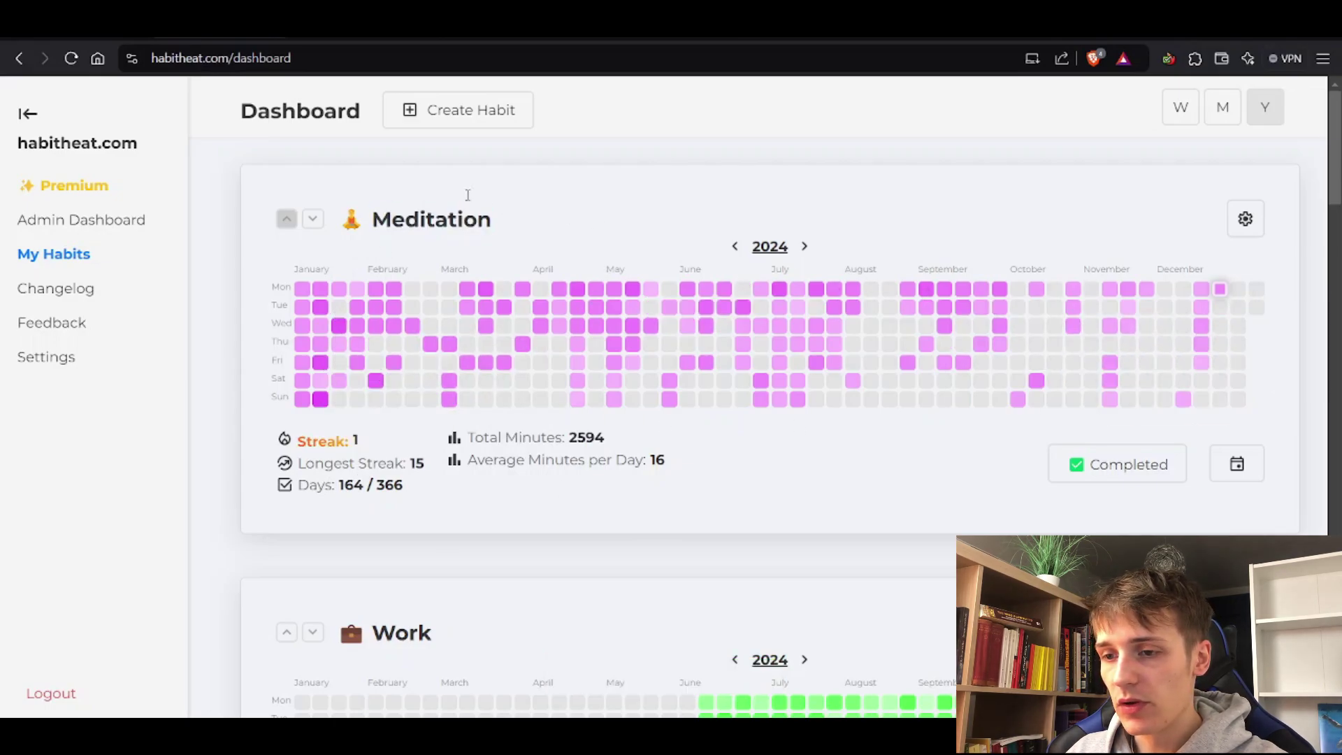
left_click(735, 247)
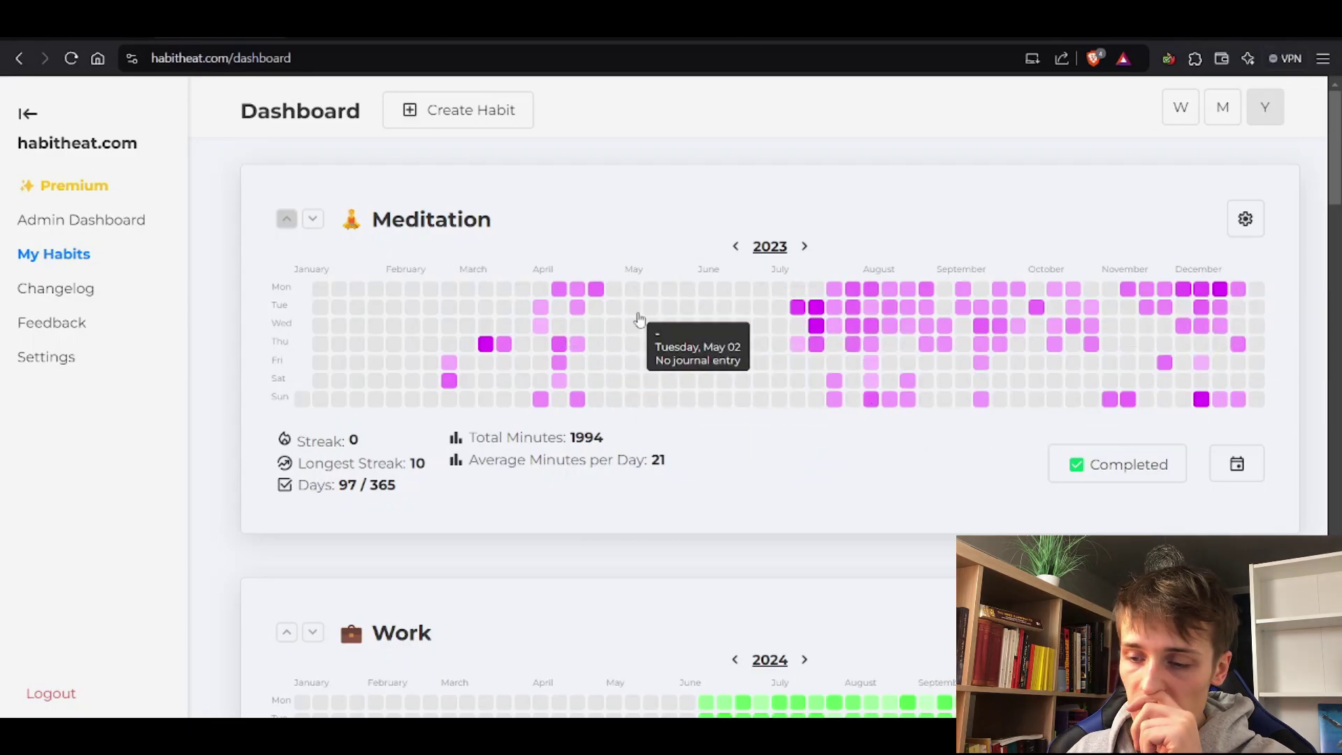
left_click(1197, 131)
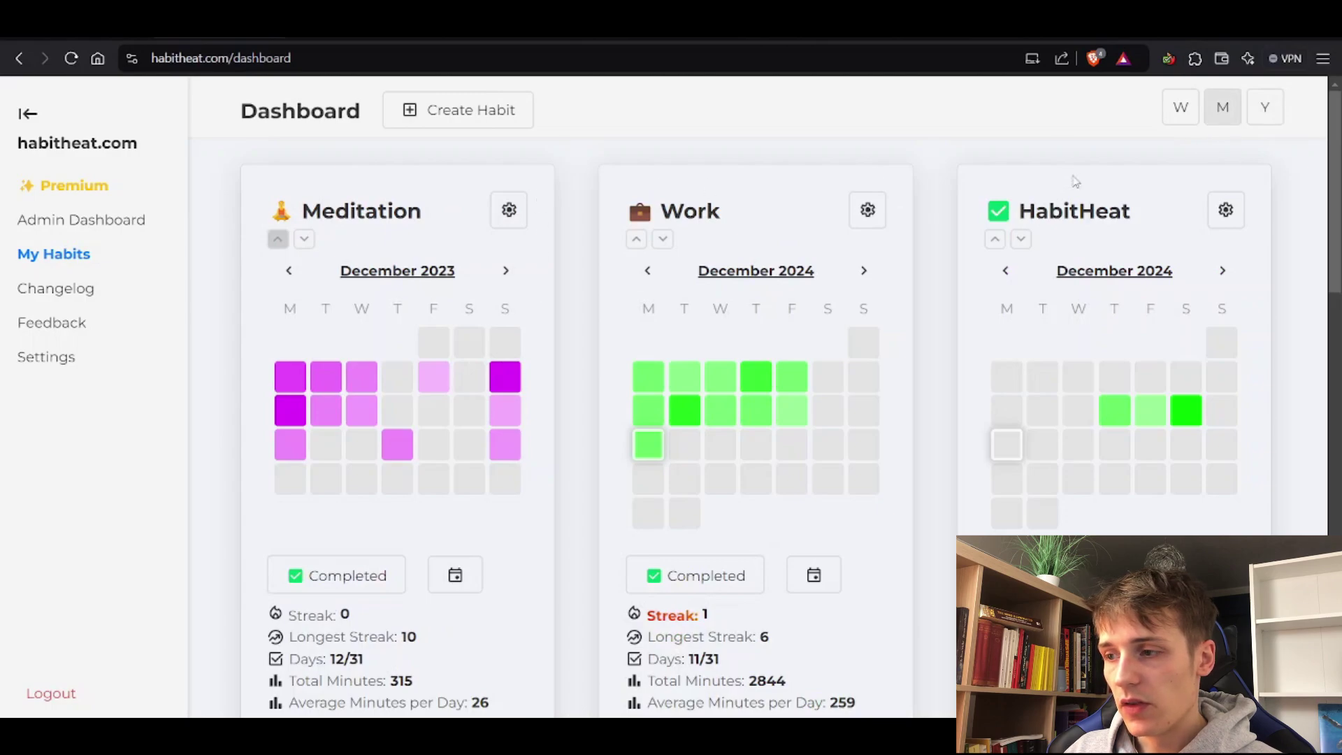
left_click(505, 272)
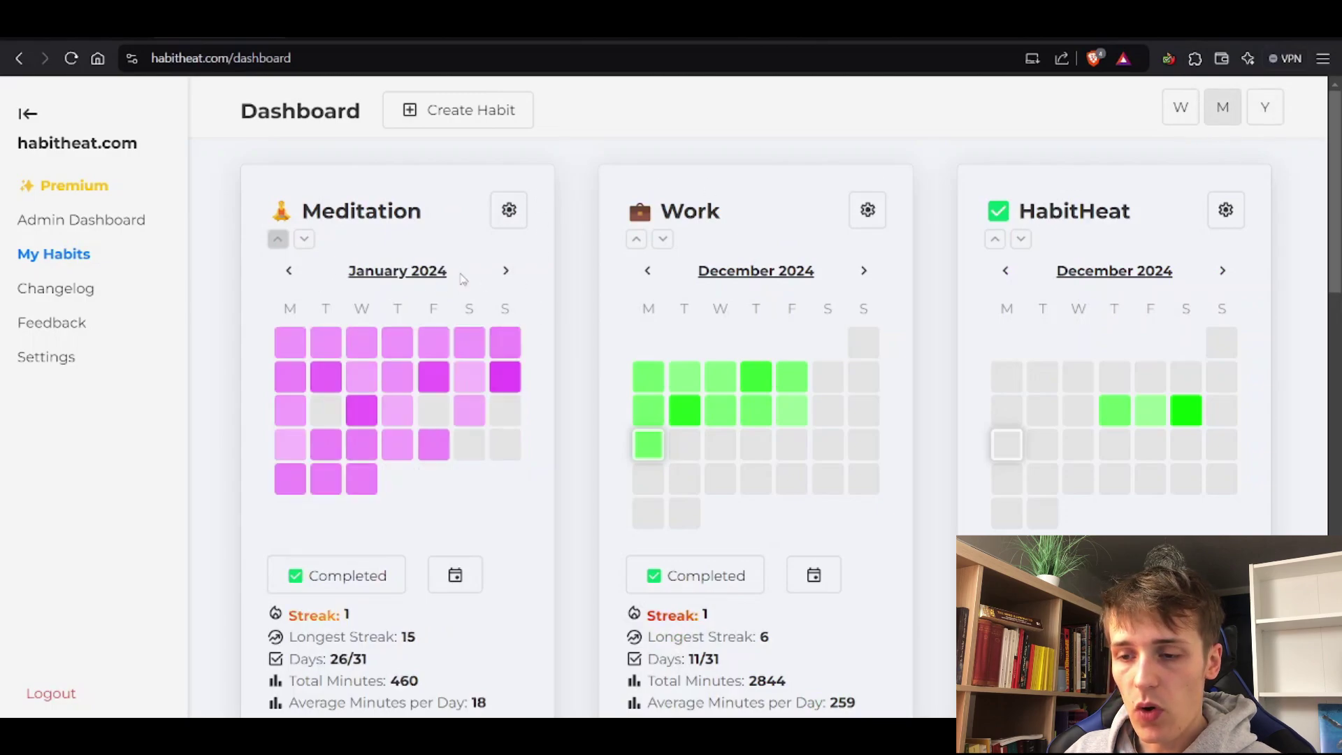
left_click(504, 272)
left_click(505, 272)
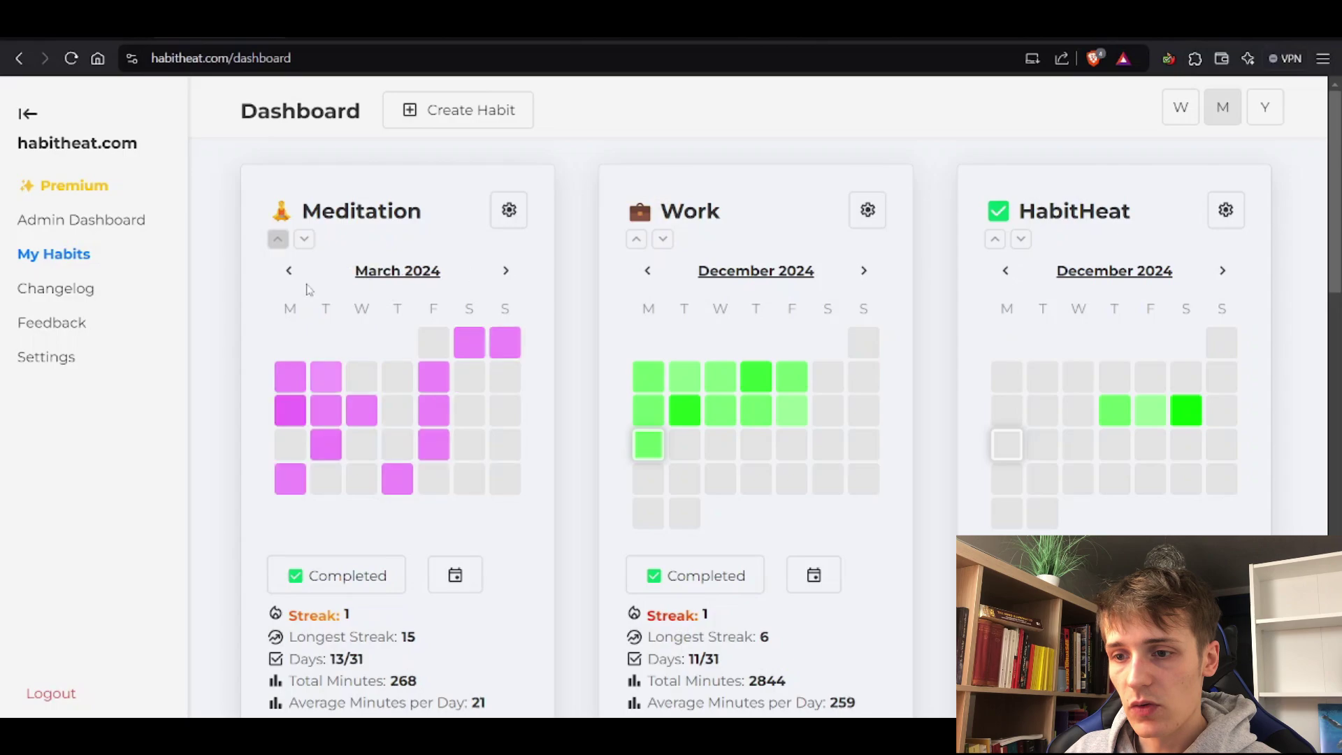
left_click(290, 272)
left_click(290, 272)
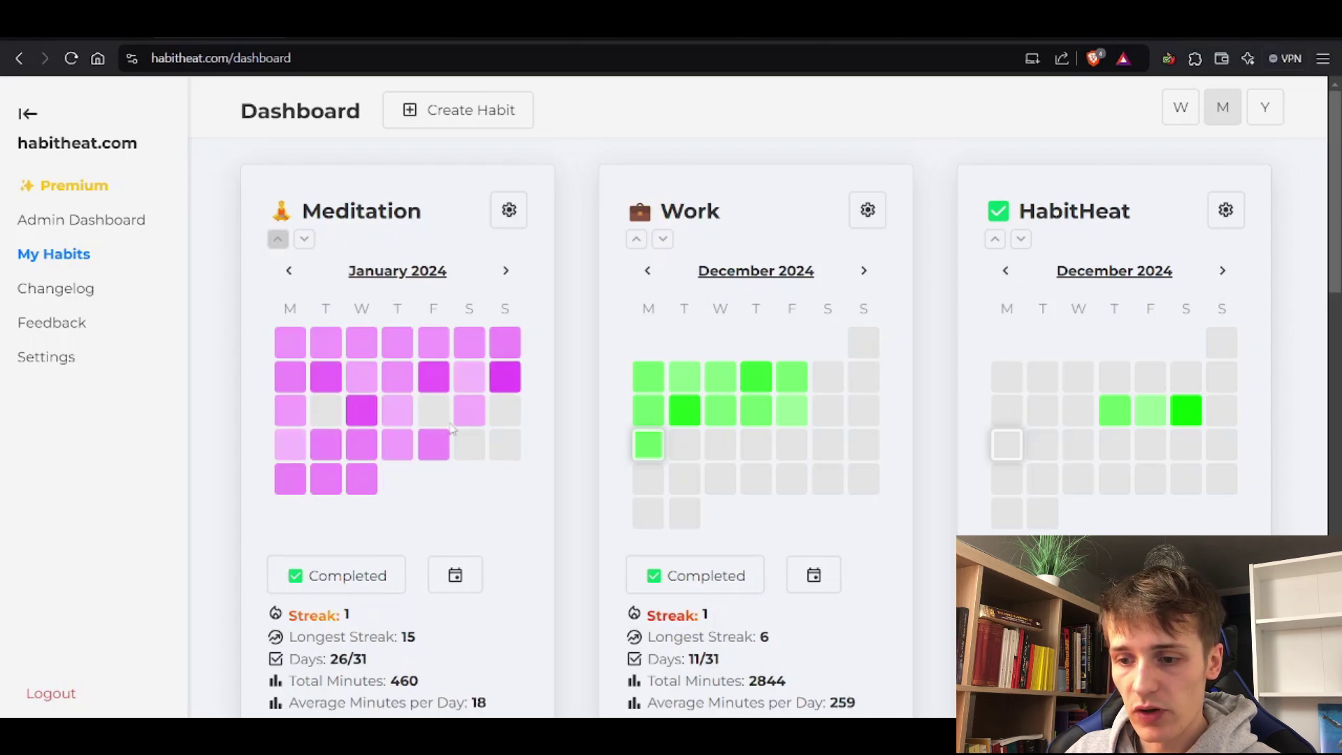
- Highlight the Meditation title and its 460 total minutes figure
left_click_drag(427, 213, 334, 213)
left_click(445, 630)
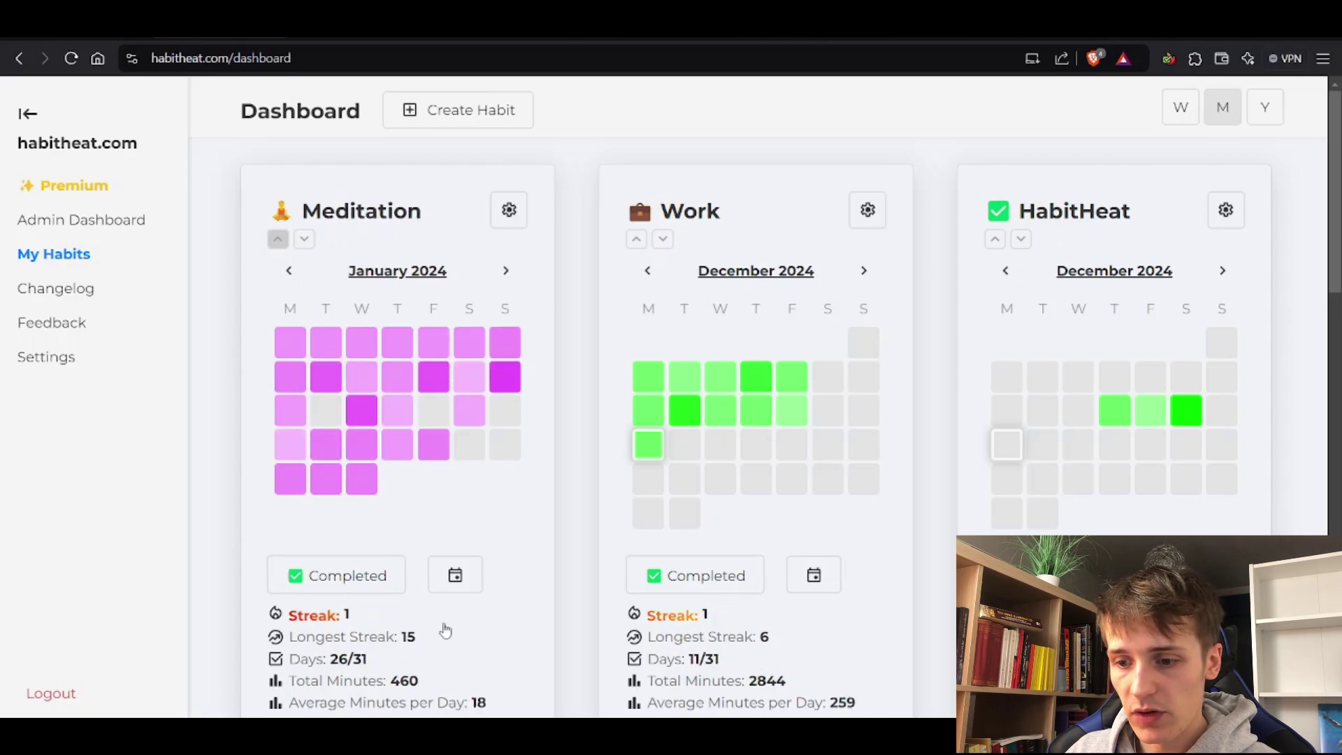
left_click_drag(411, 681, 448, 690)
double_click(396, 681)
left_click(433, 687)
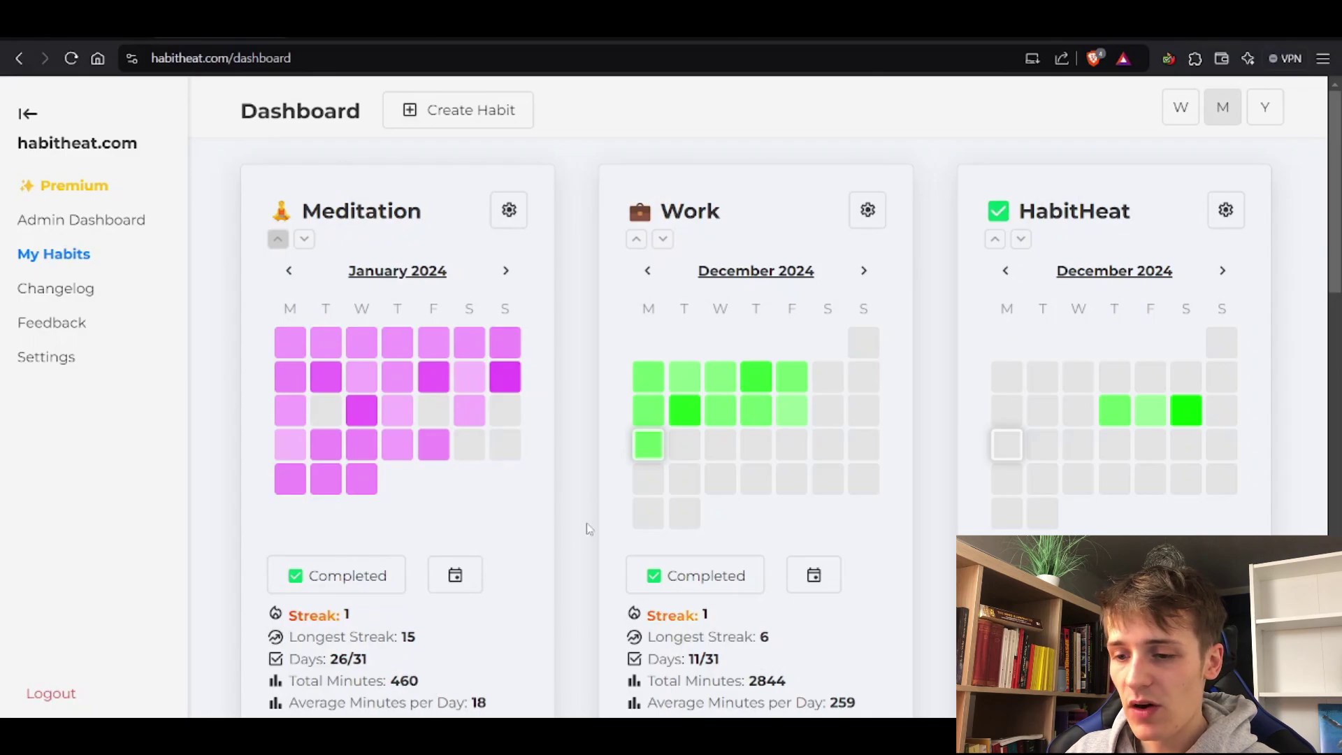
- In the Calculator, compute 460 divided by 60, then close it
key("XF86Calculator")
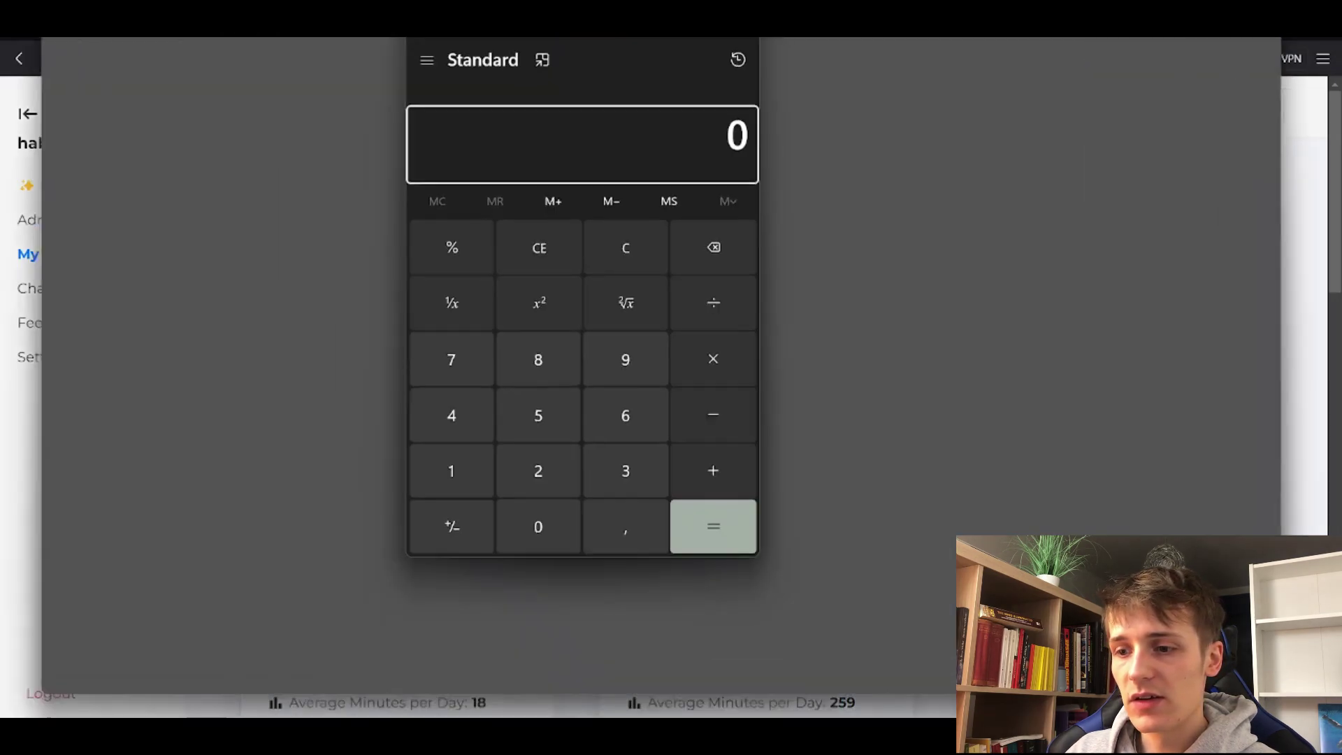
type("4")
left_click(614, 556)
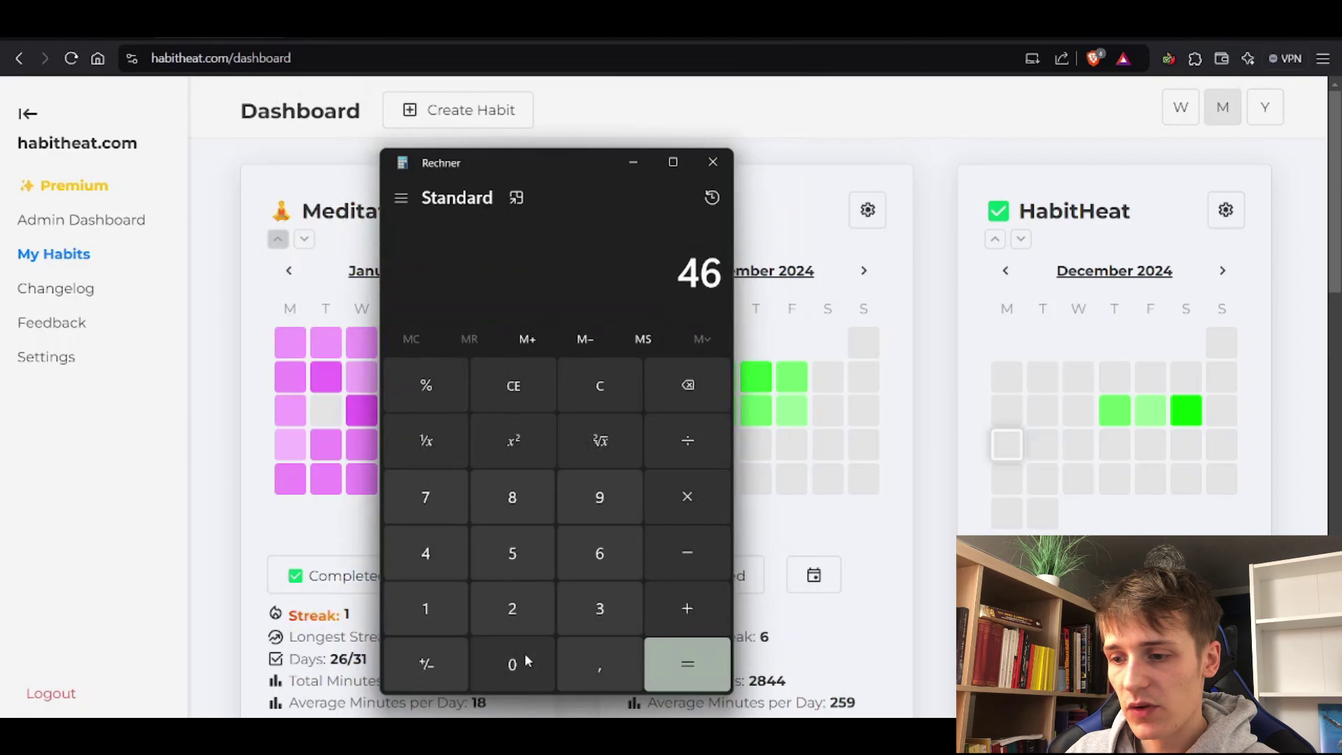
left_click(524, 653)
left_click(710, 457)
left_click(592, 575)
left_click(516, 662)
left_click(717, 666)
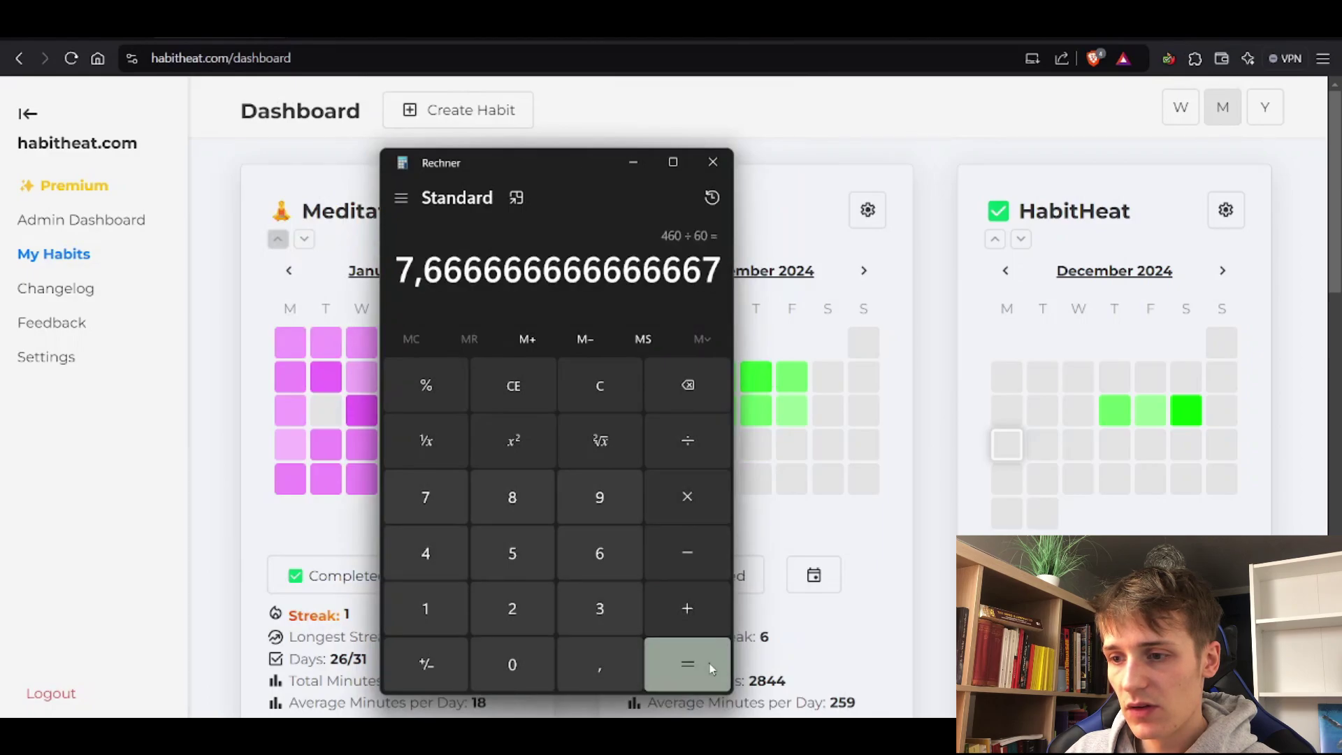
left_click(710, 162)
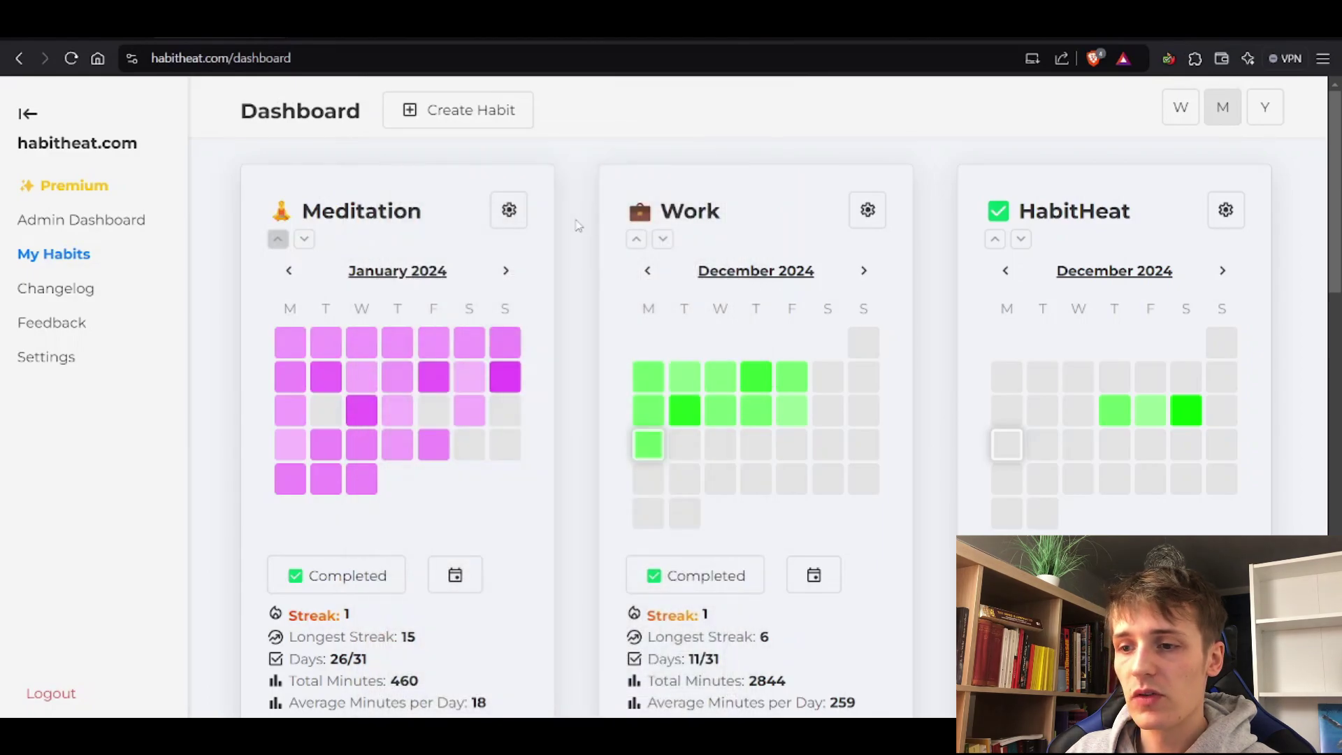
scroll(577, 227, "down", 1)
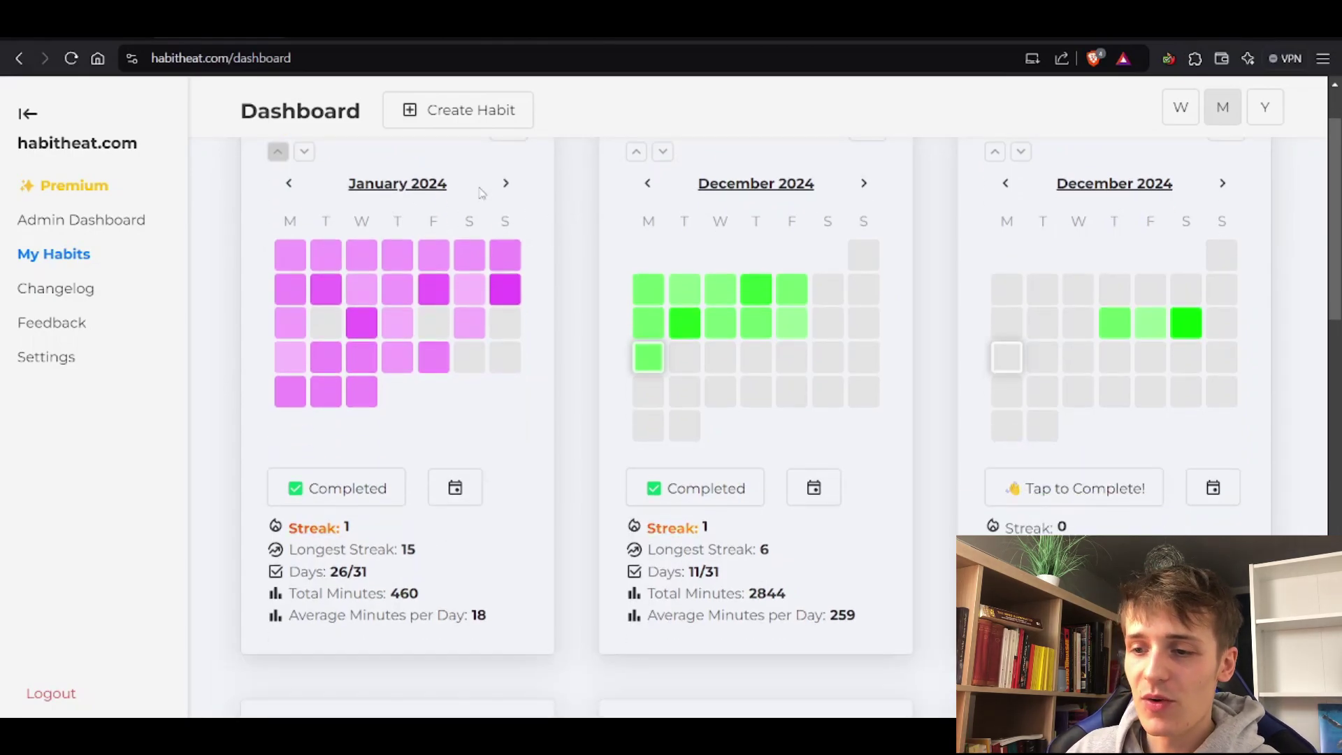
scroll(547, 409, "up", 1)
scroll(545, 402, "down", 1)
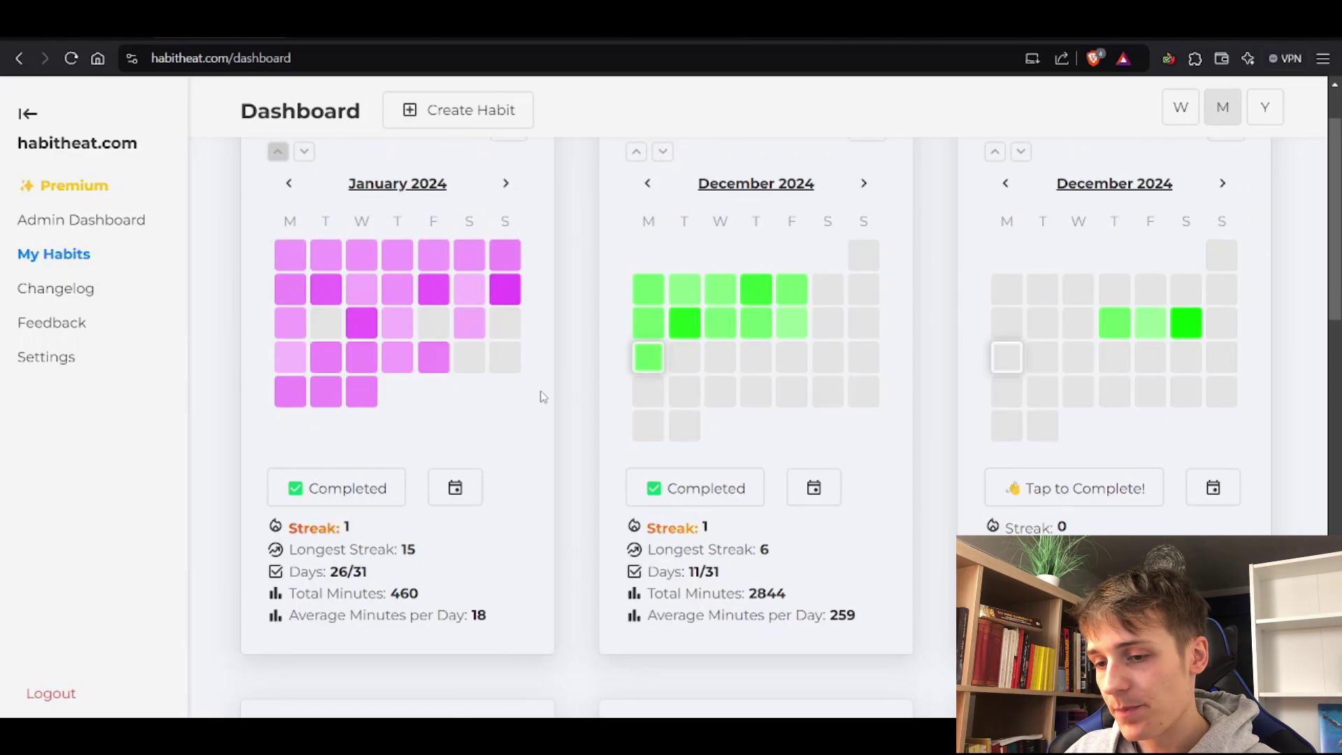
scroll(543, 397, "up", 1)
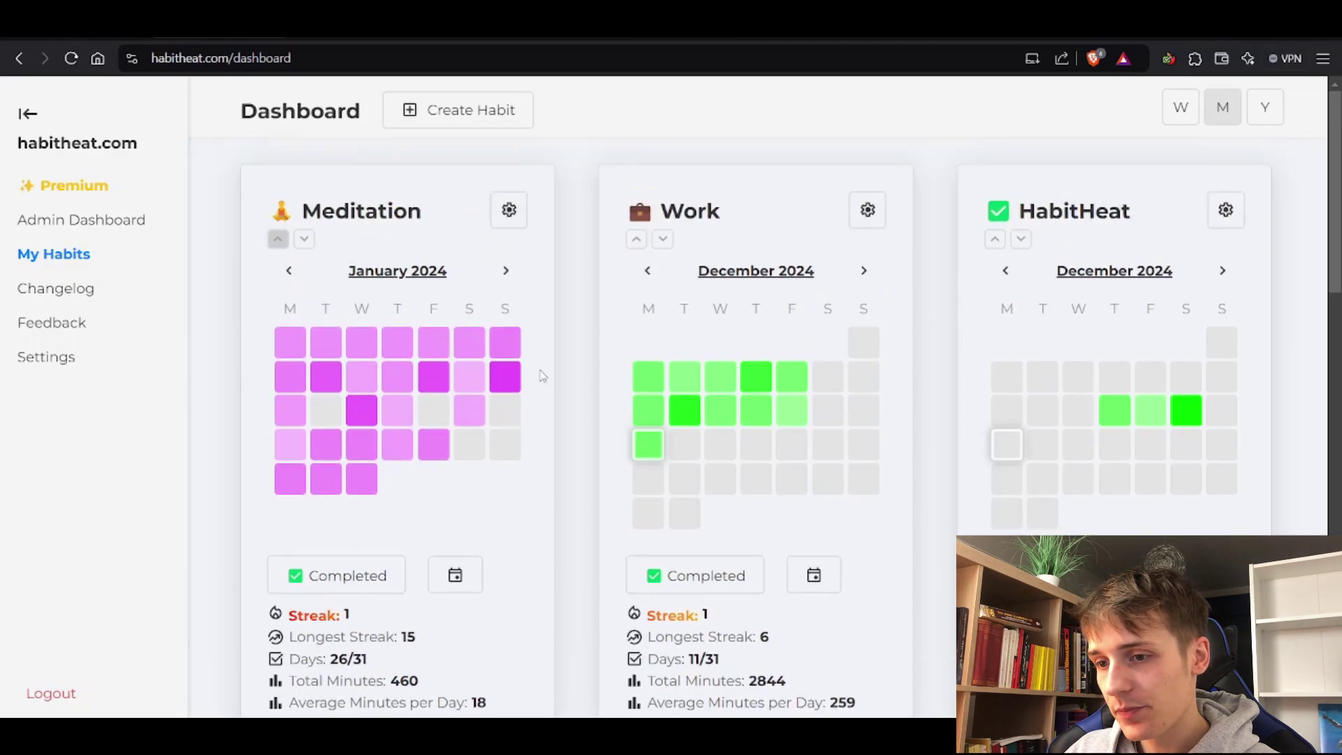
left_click(400, 276)
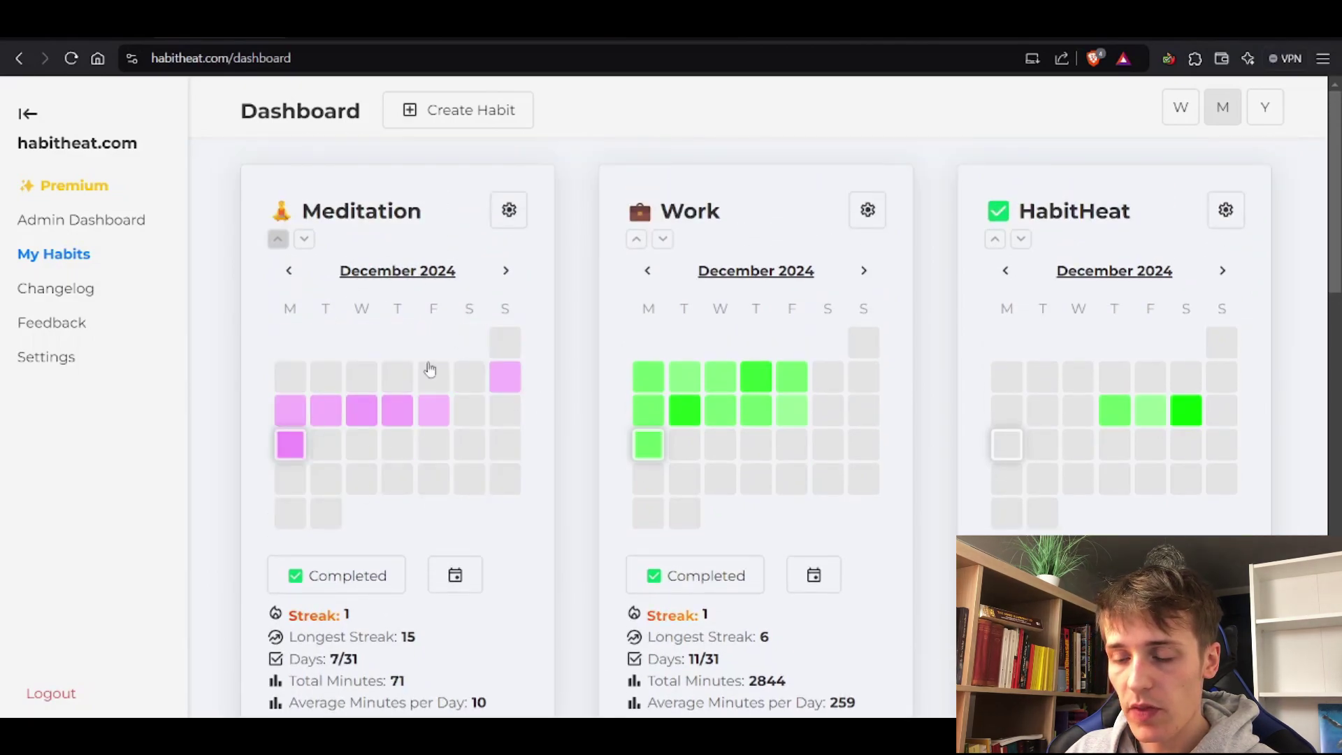
- Open the Changelog page from the sidebar
scroll(585, 366, "down", 1)
scroll(585, 366, "up", 1)
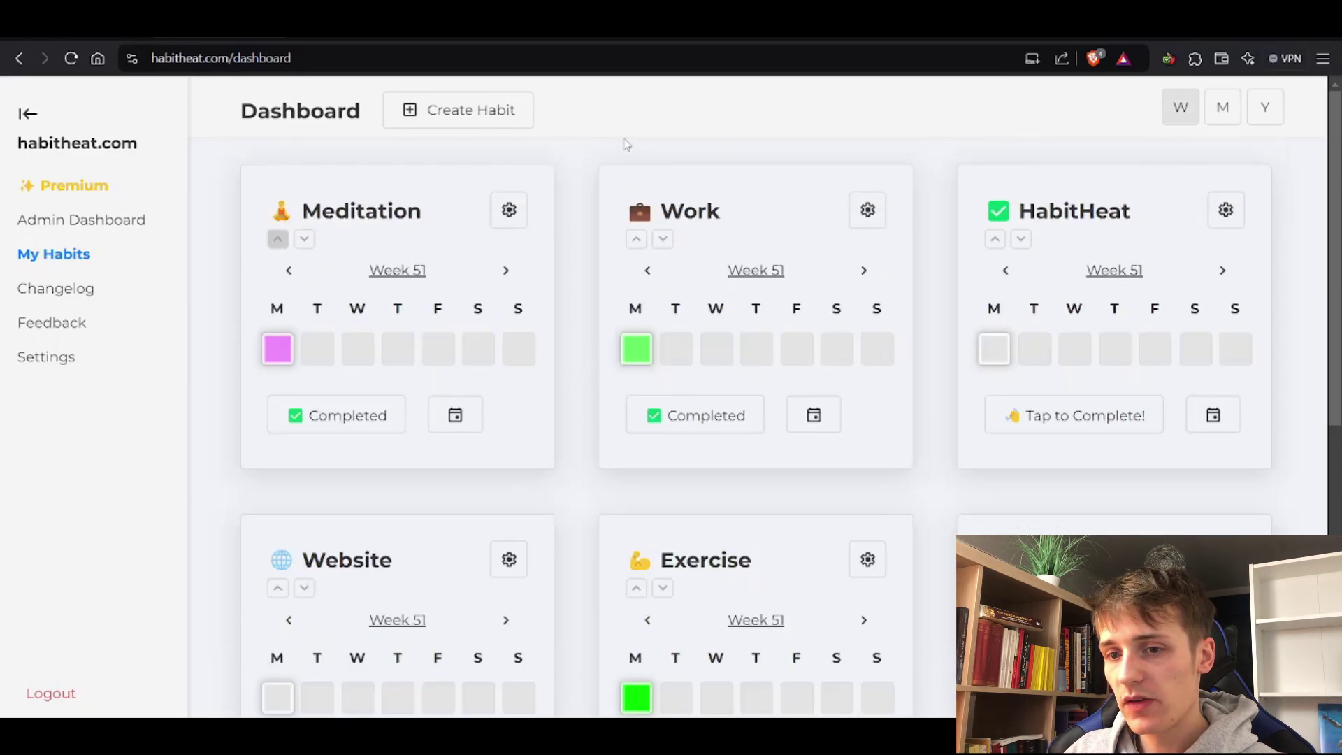
left_click(45, 297)
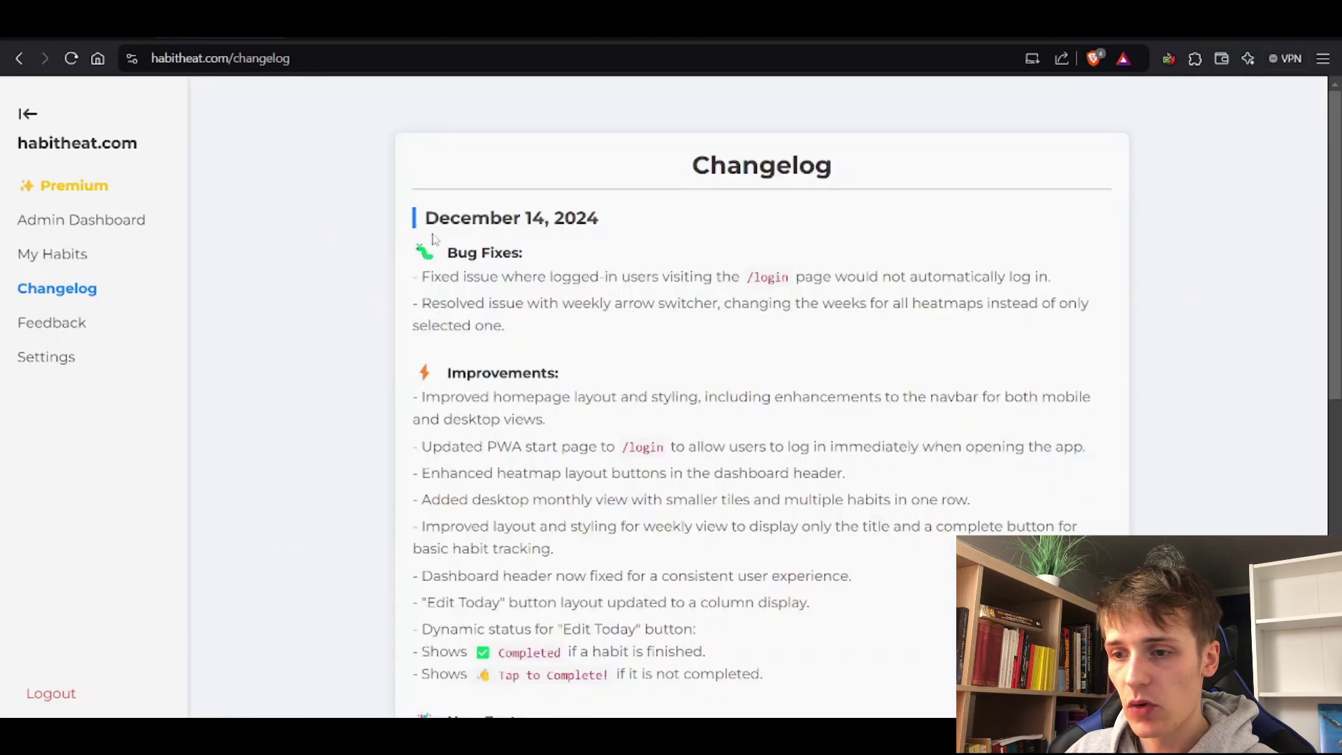
- Skim the December 14, 2024 changelog's Bug Fixes, Improvements and New Features entries
left_click_drag(444, 251, 525, 253)
left_click_drag(443, 372, 524, 218)
scroll(531, 390, "down", 3)
left_click_drag(414, 478, 551, 539)
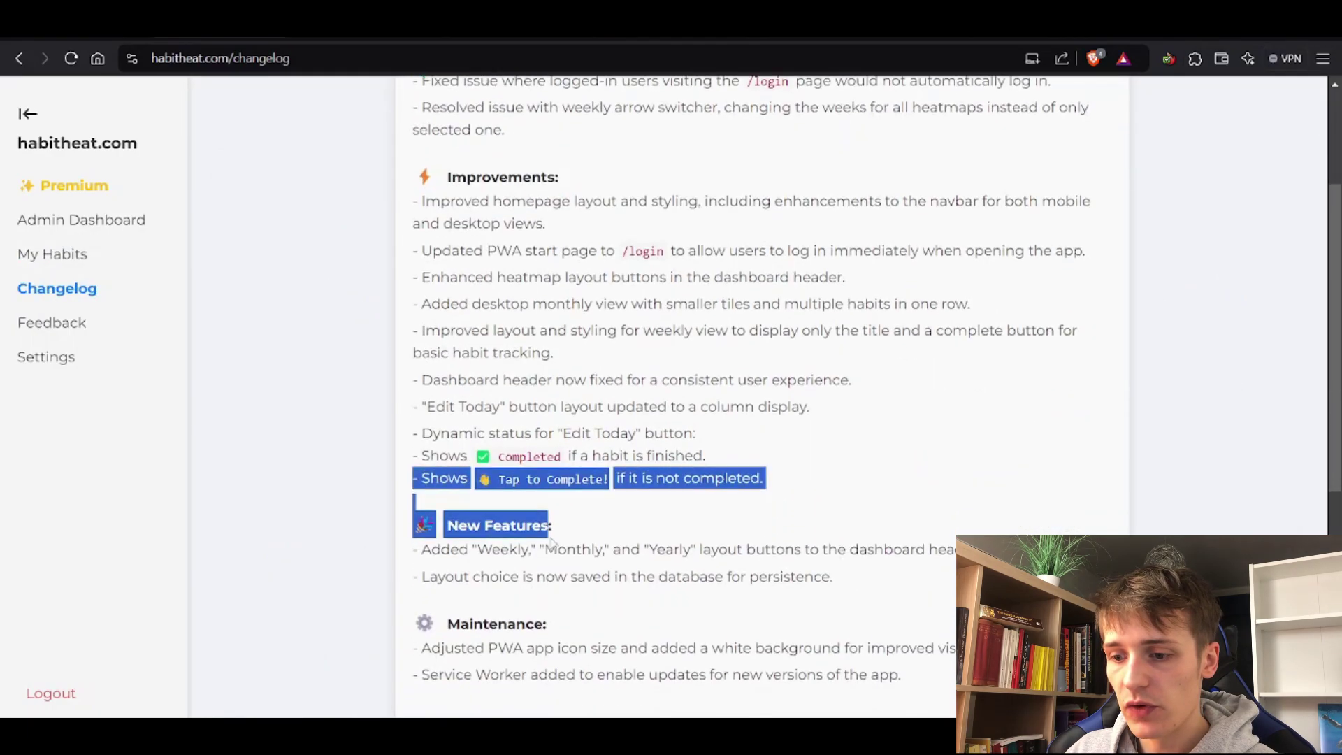
scroll(551, 538, "down", 3)
scroll(751, 356, "up", 6)
left_click(751, 357)
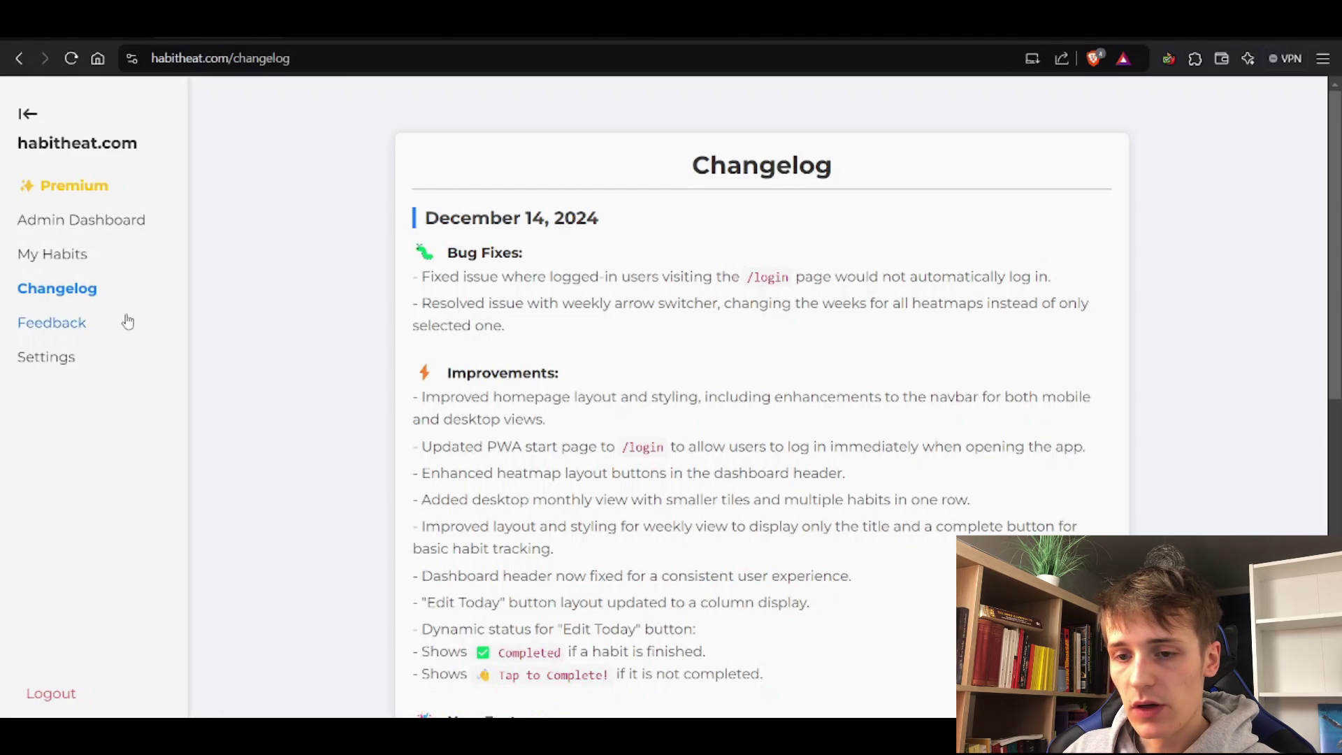
- View the Feedback form, click into its message box, then return to My Habits
left_click(58, 329)
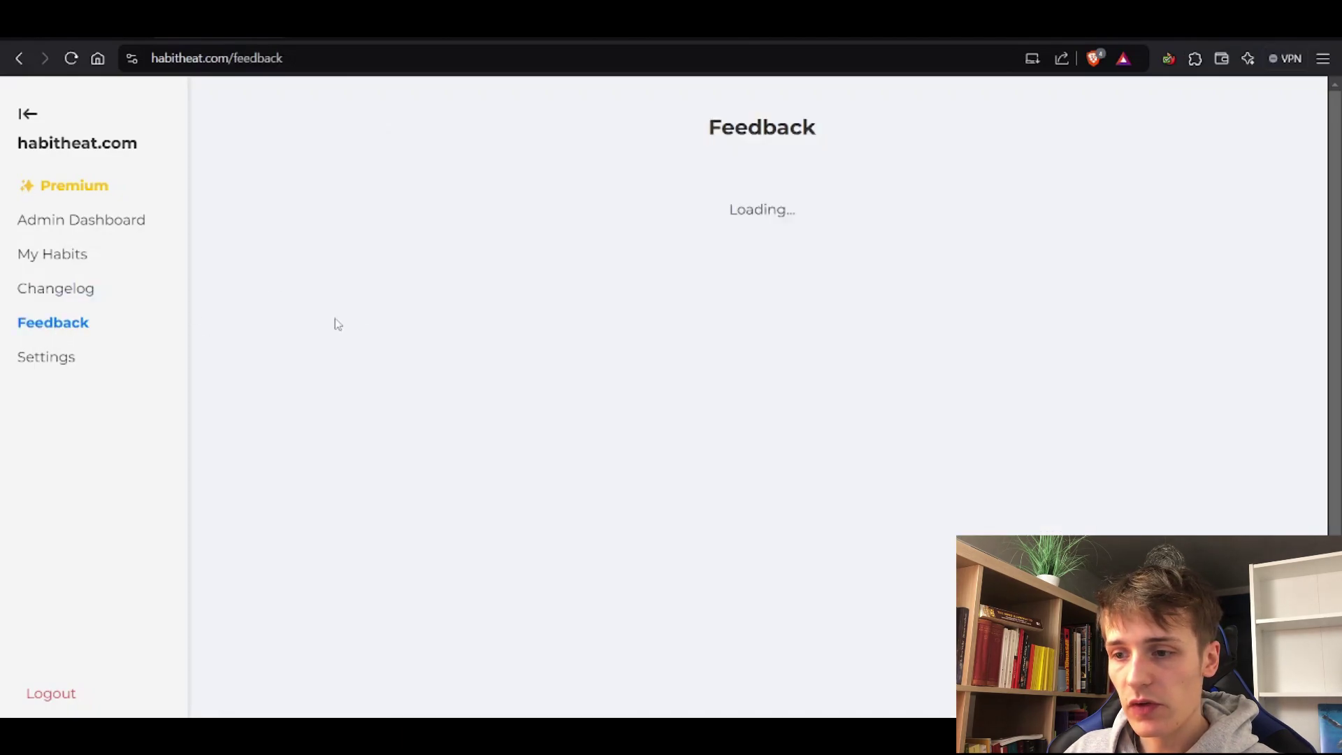
left_click_drag(581, 239, 773, 261)
left_click(772, 262)
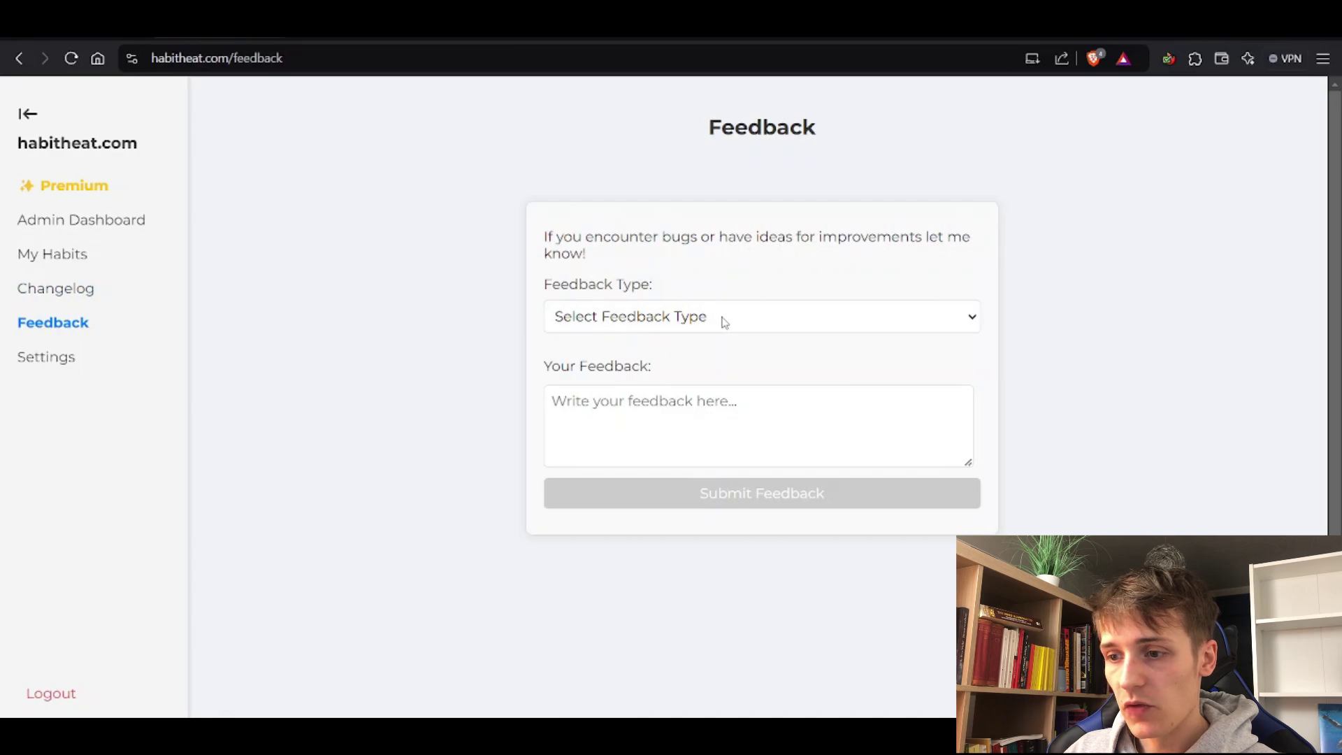
left_click(761, 415)
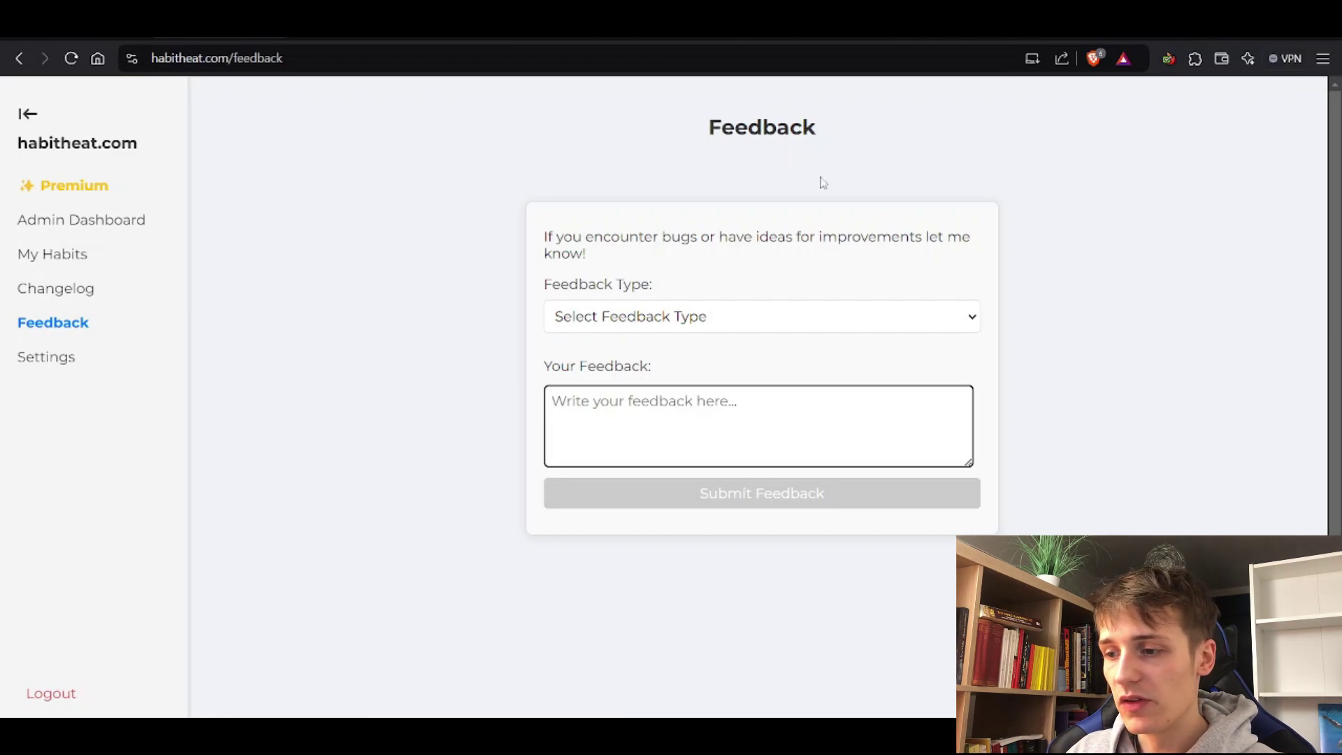
left_click(66, 257)
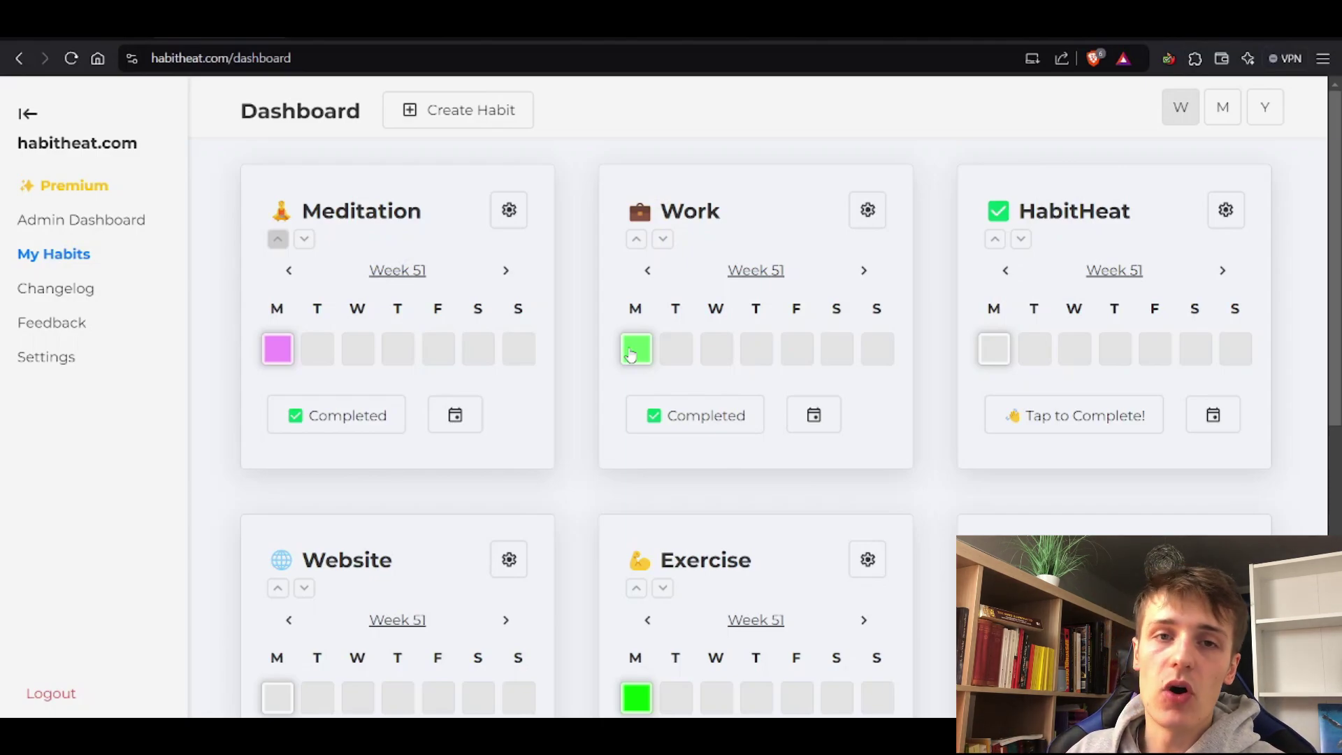
- Show every habit as a December 2024 month heatmap and browse the cards, then return to week view
left_click(1221, 106)
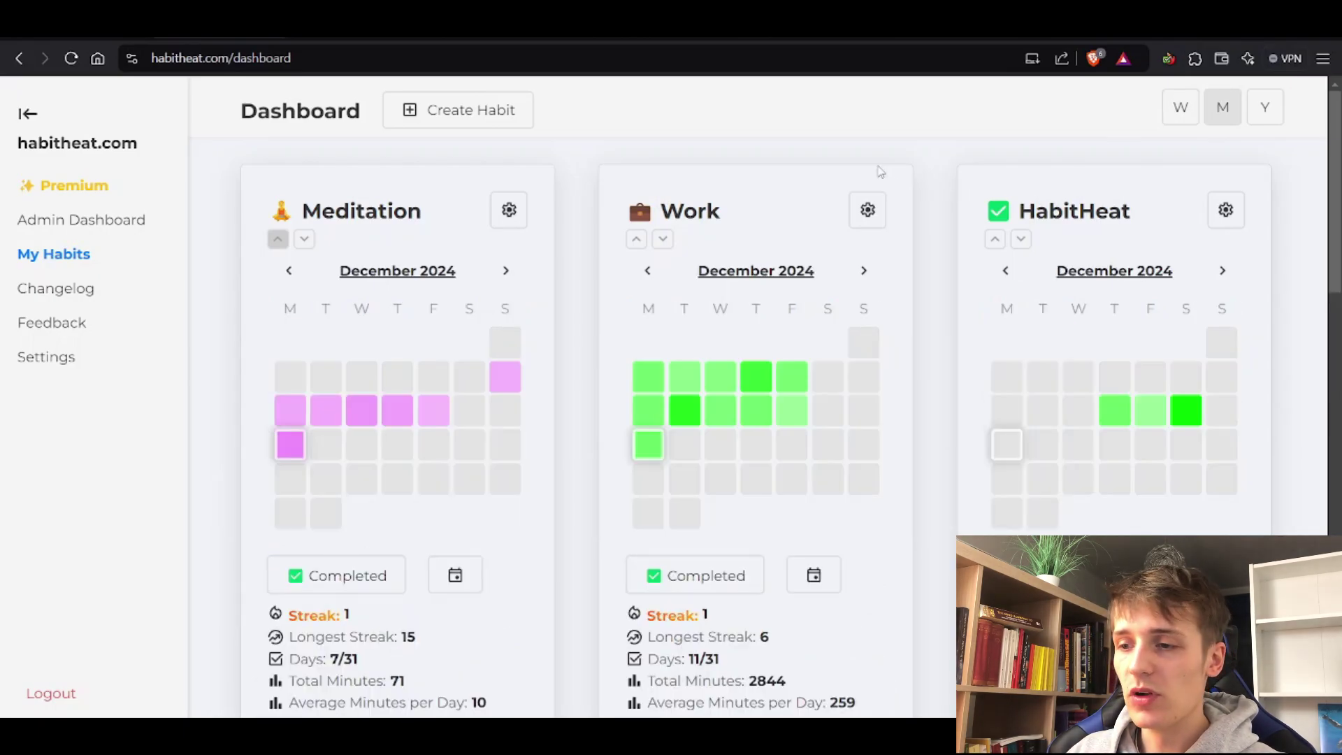
scroll(880, 175, "down", 3)
scroll(945, 302, "up", 3)
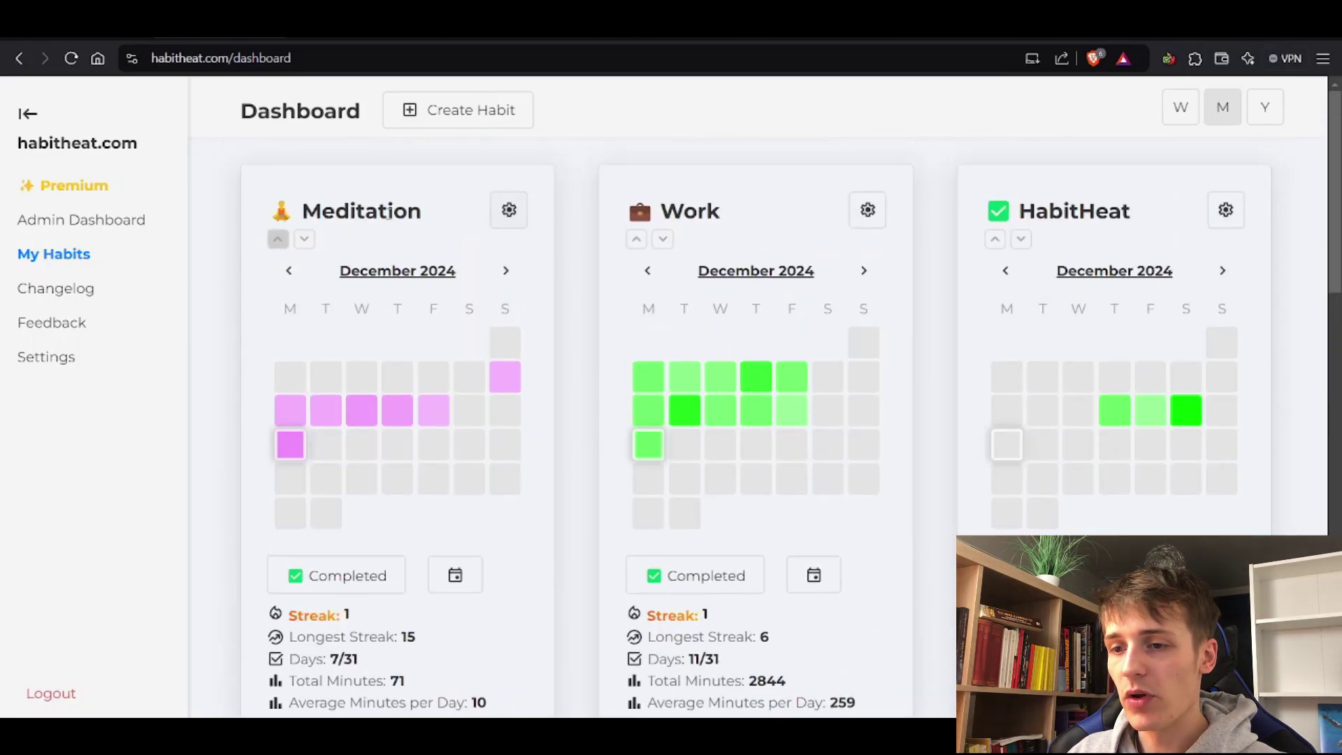
scroll(824, 318, "down", 1)
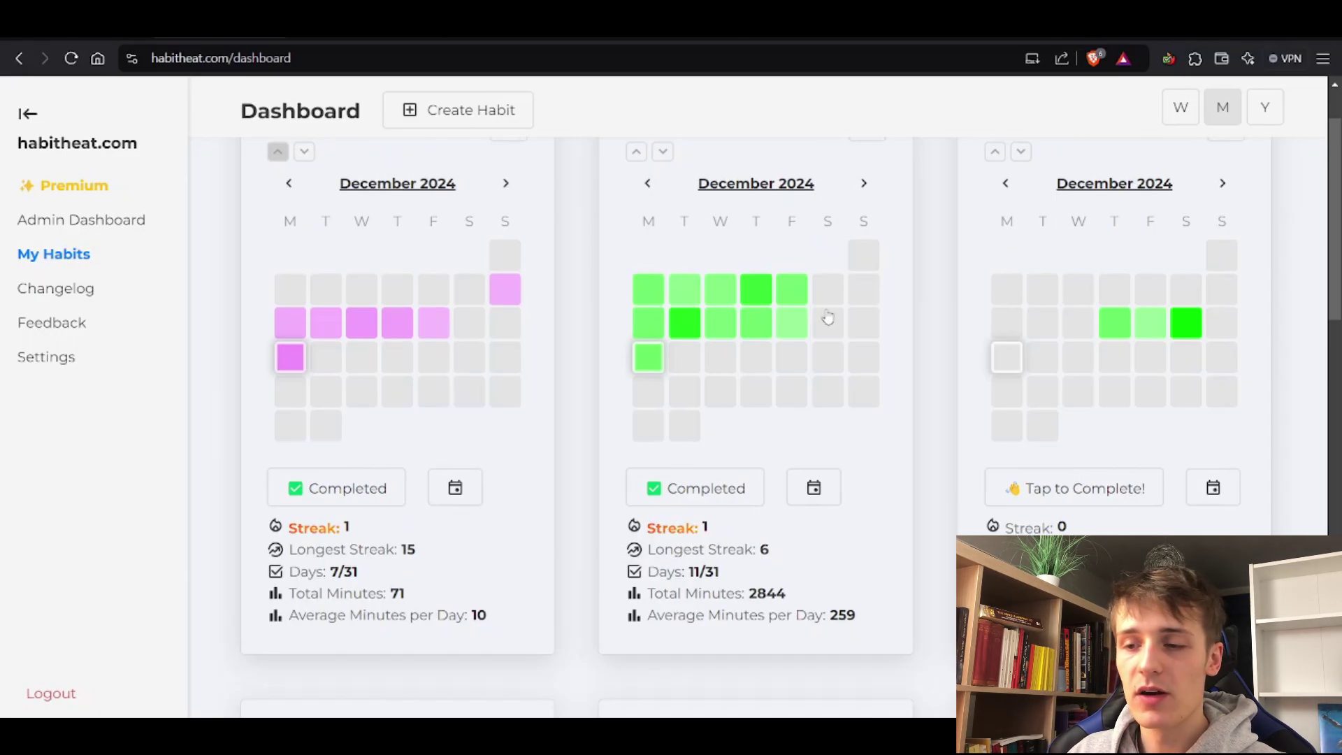
scroll(769, 483, "down", 15)
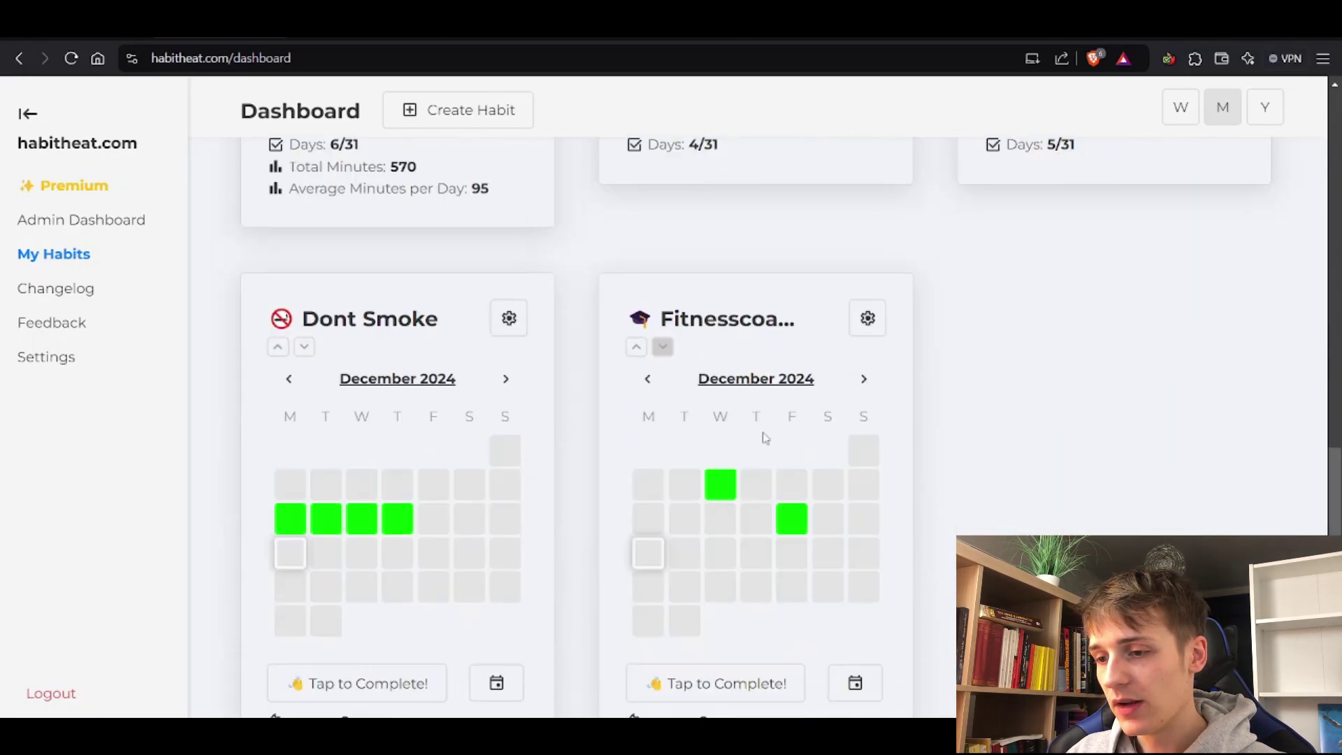
scroll(775, 440, "down", 2)
scroll(881, 504, "up", 10)
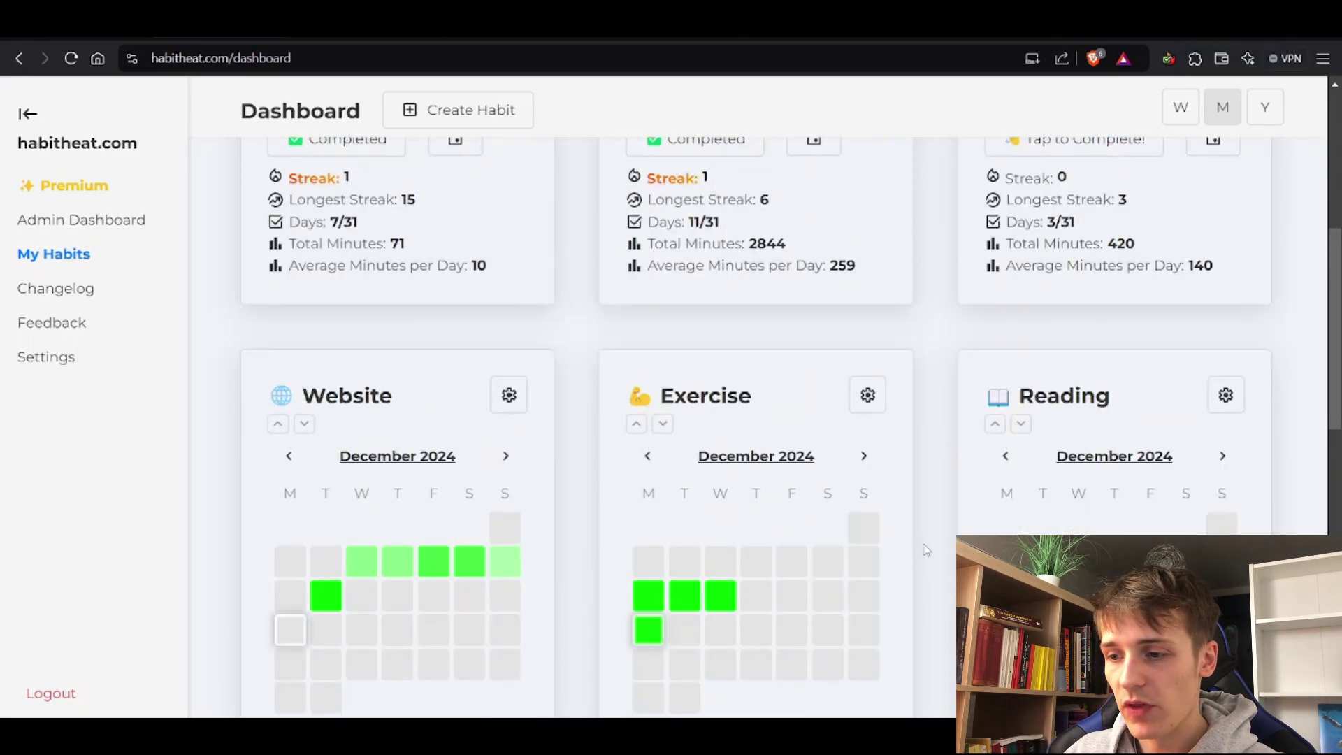
scroll(926, 550, "up", 5)
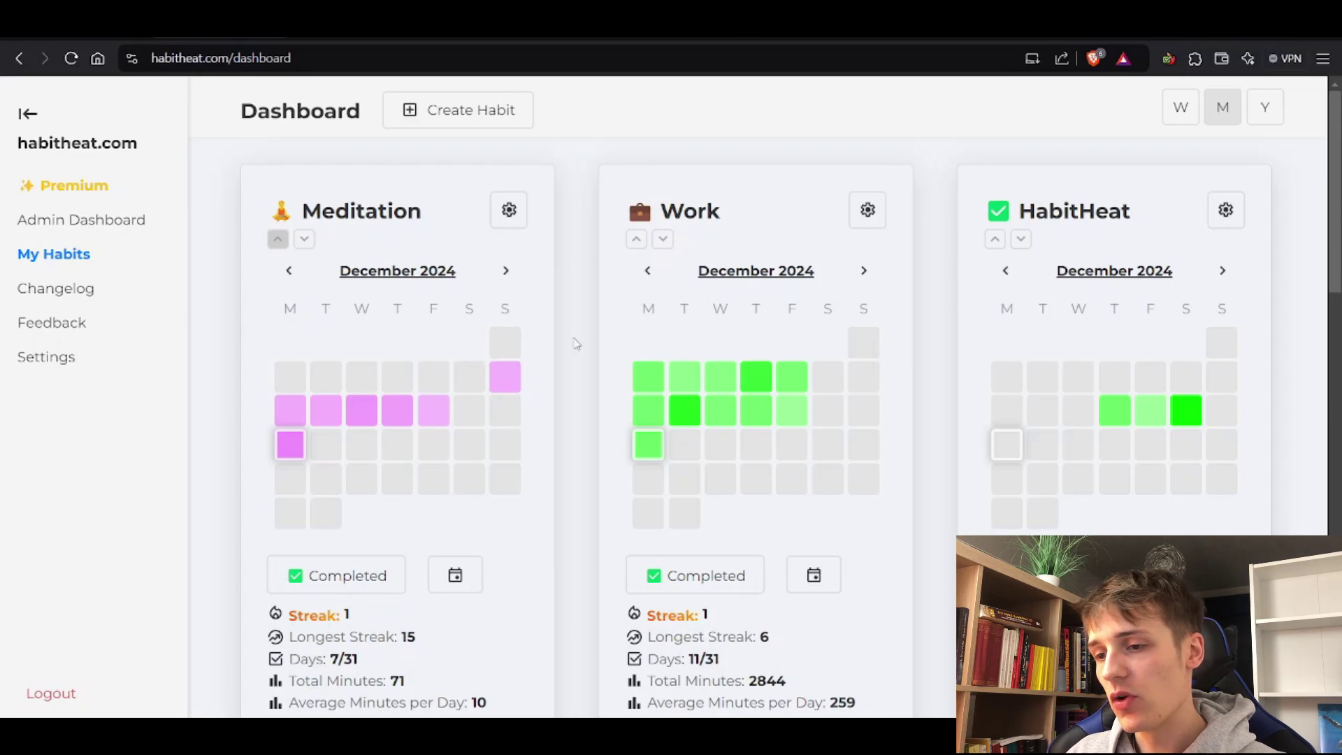
scroll(818, 344, "down", 6)
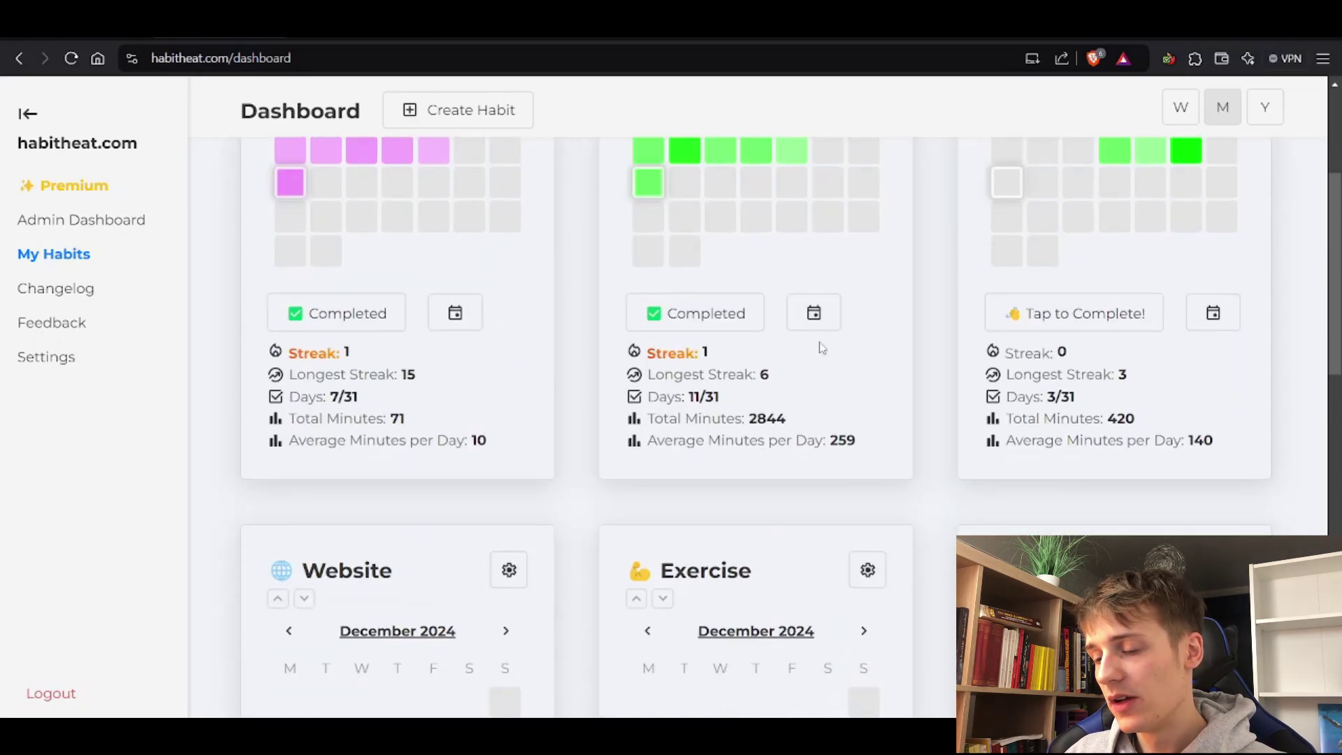
scroll(833, 324, "up", 6)
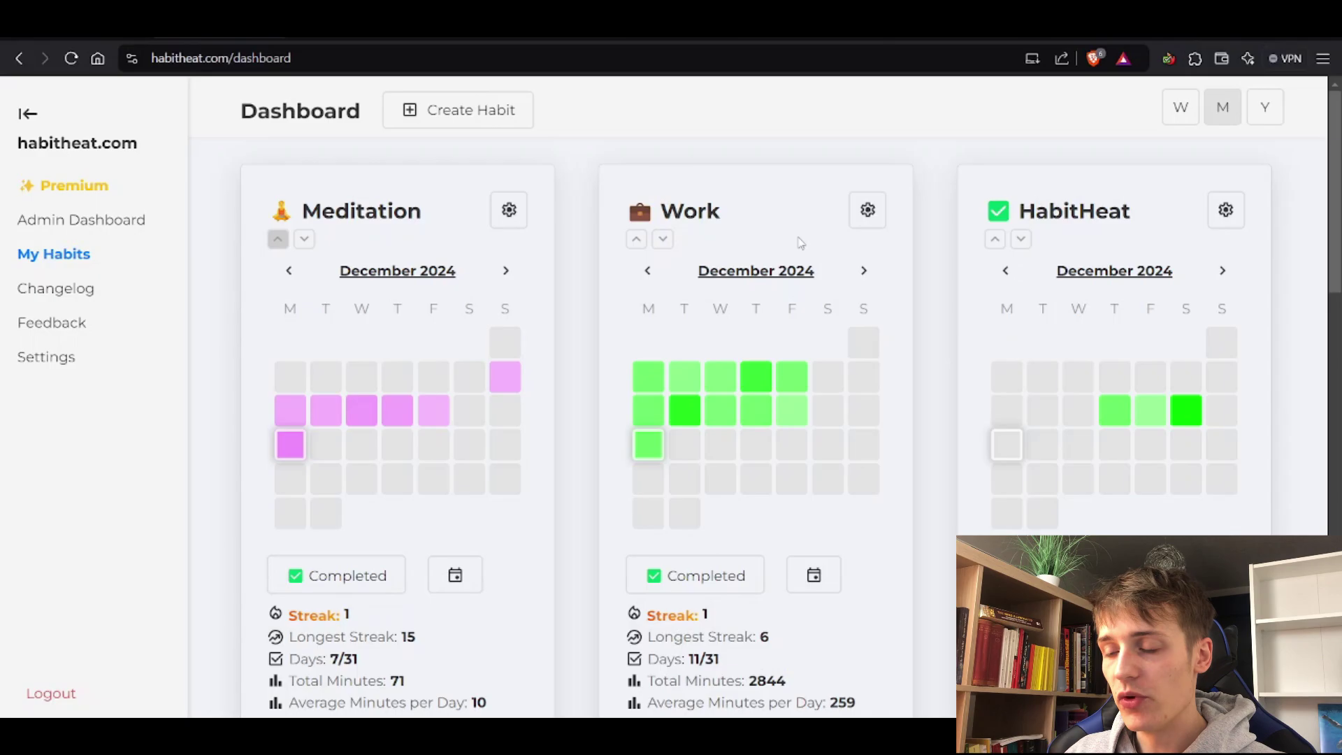
left_click(1191, 119)
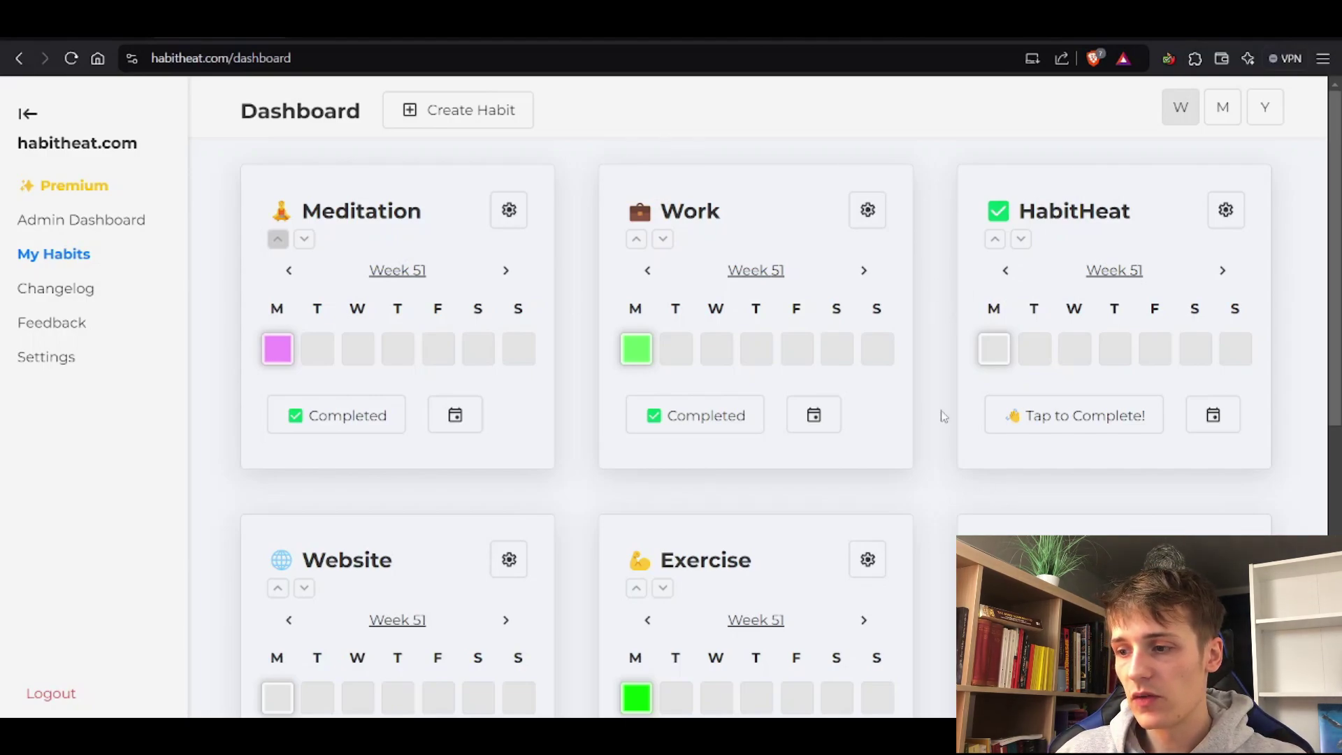
- Highlight and clear the Meditation title in Week 51 view, then switch to year view
double_click(404, 222)
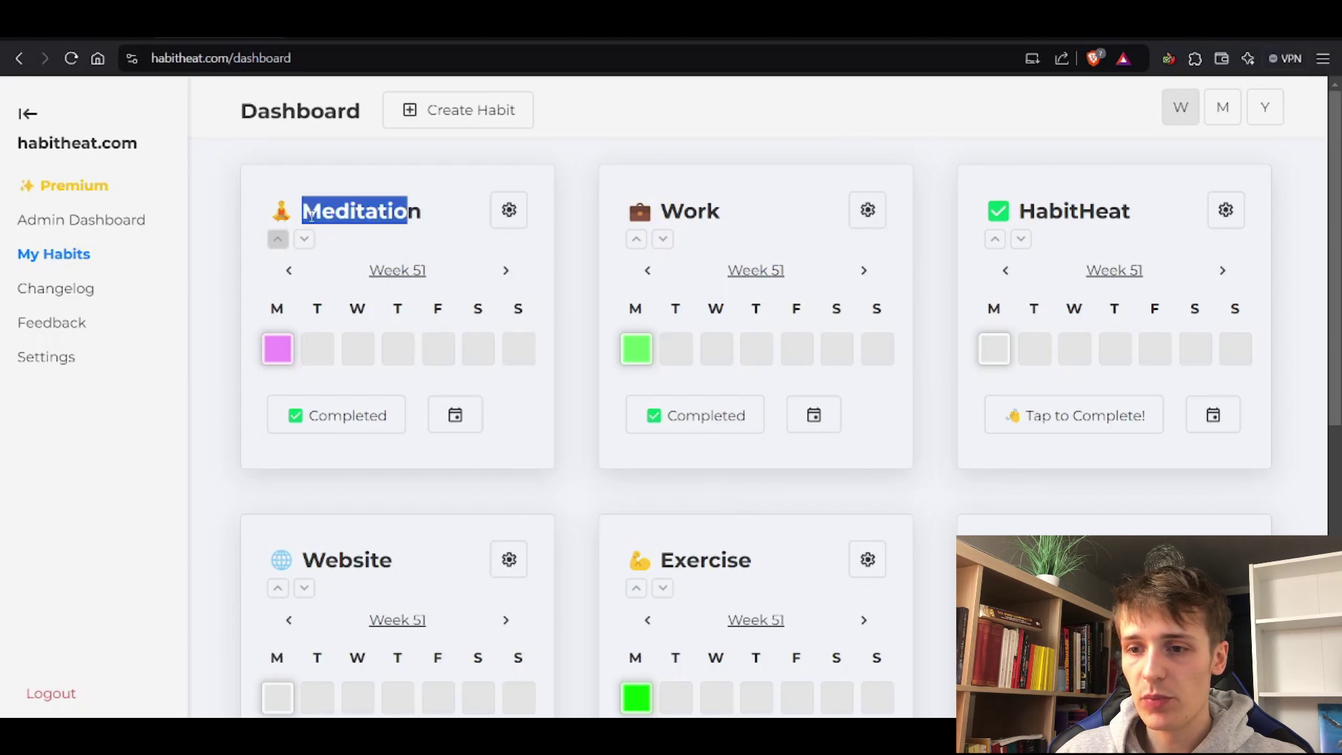
left_click(435, 220)
double_click(440, 219)
left_click(331, 218)
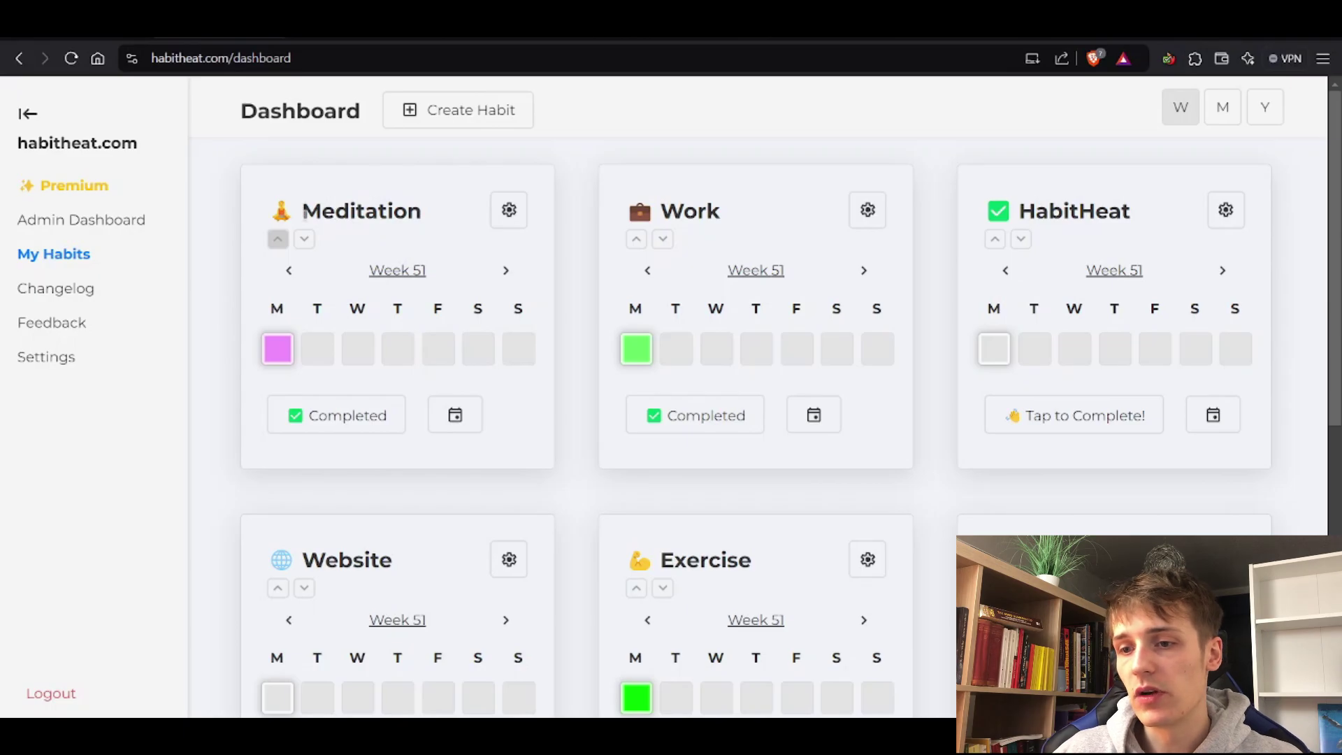
left_click_drag(304, 213, 428, 215)
left_click(428, 217)
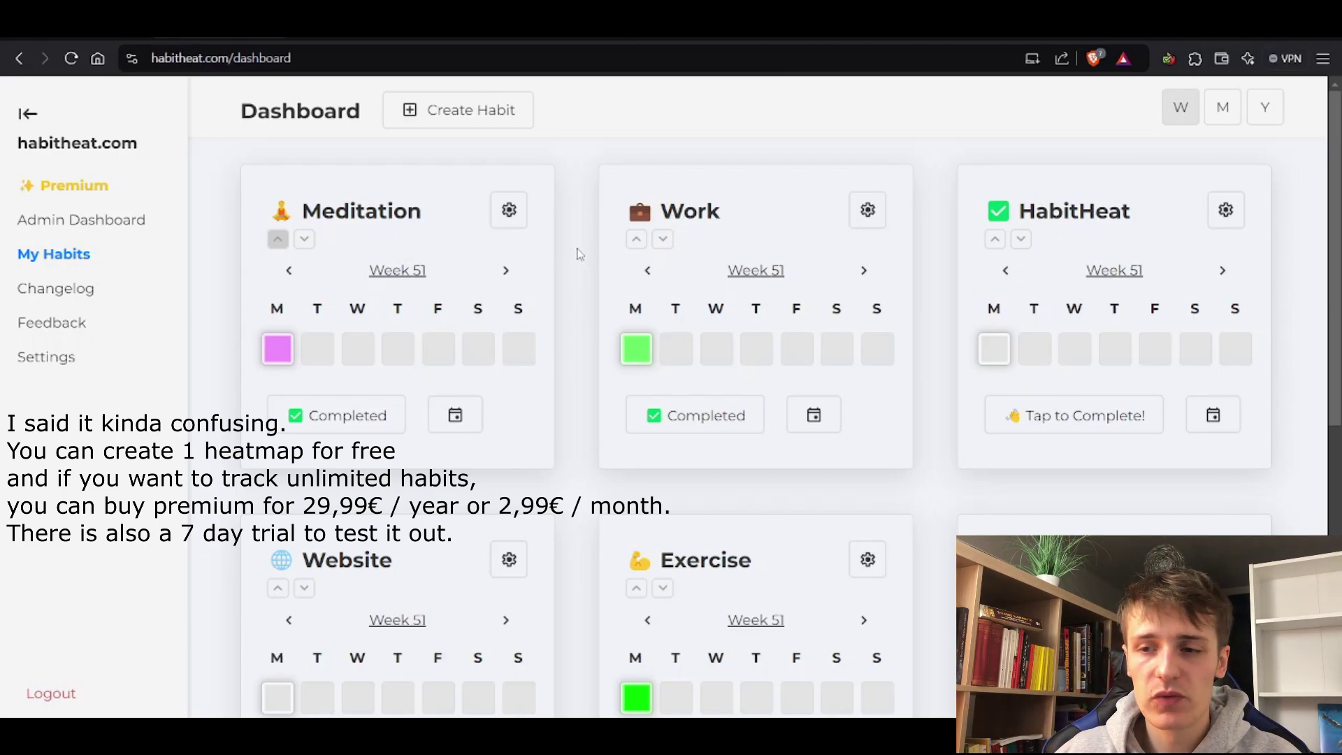
left_click(1262, 109)
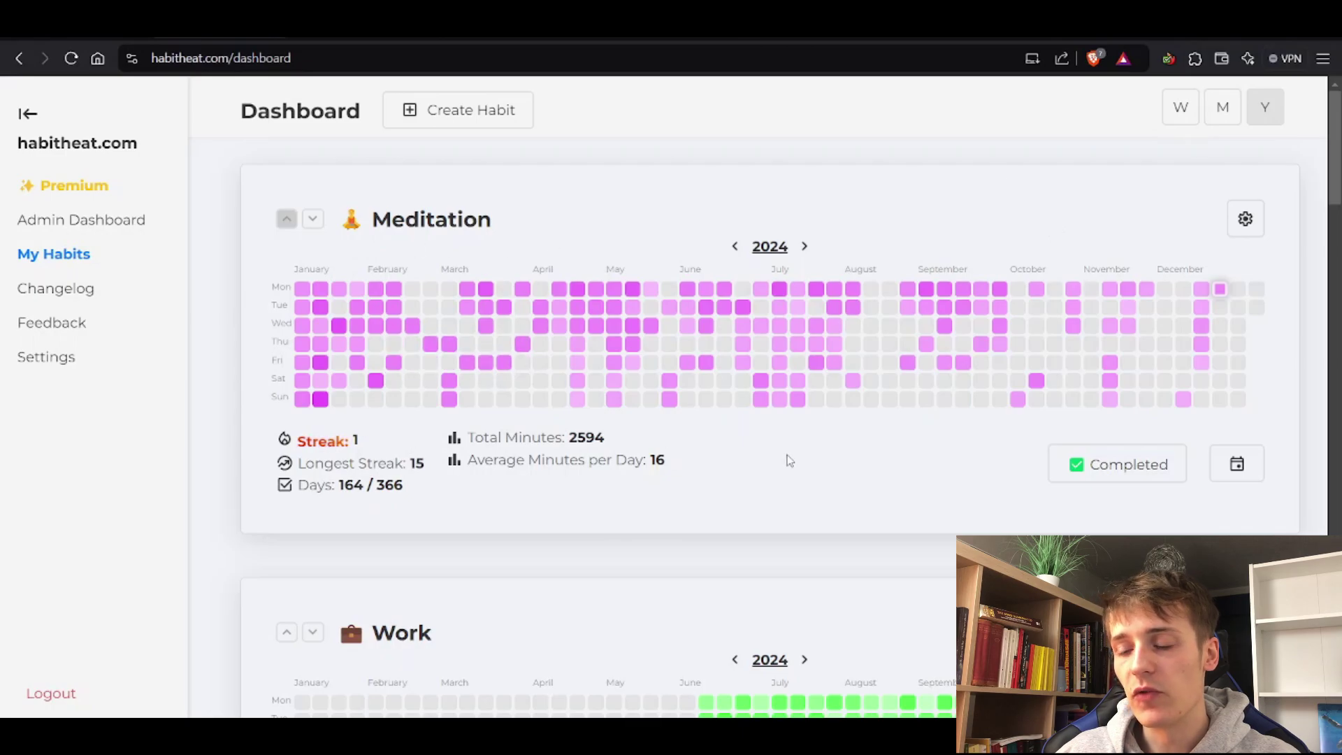
- Open and close the Create Habit form, then scroll the 2024 yearly cards
left_click(493, 119)
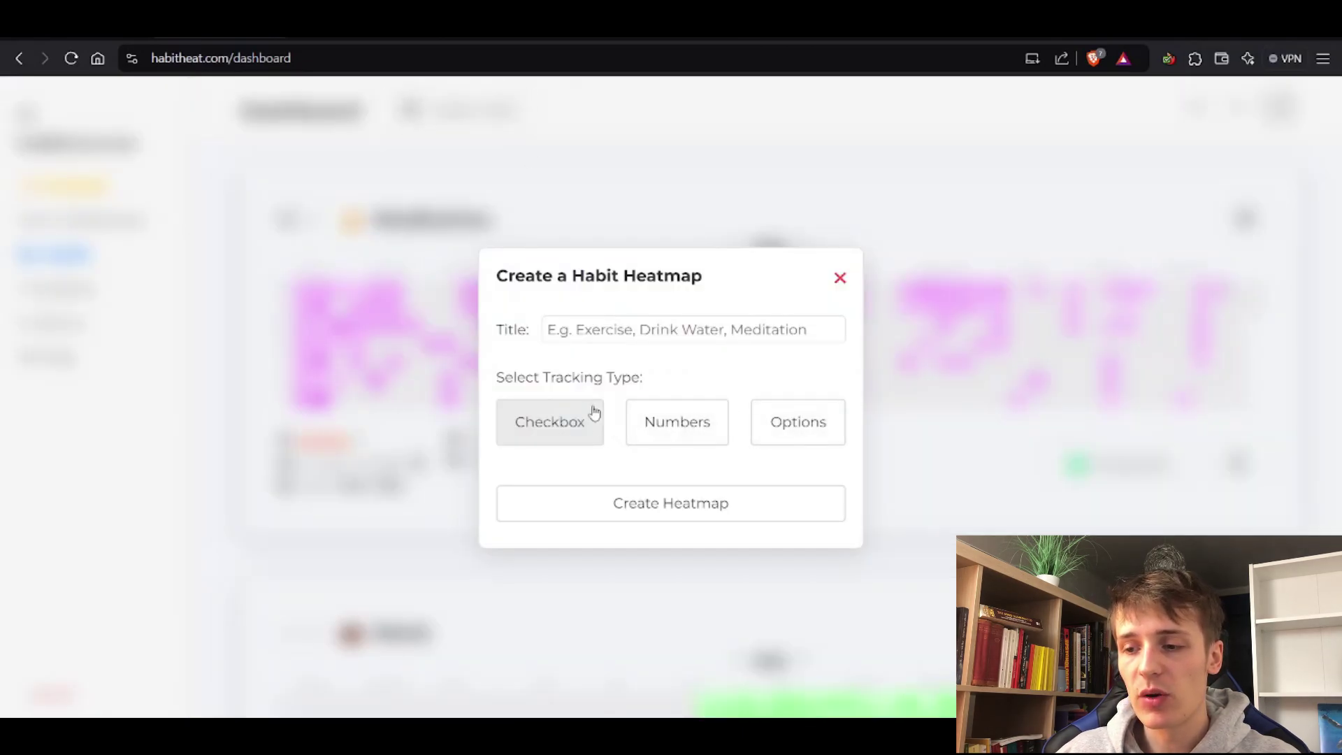
left_click(839, 278)
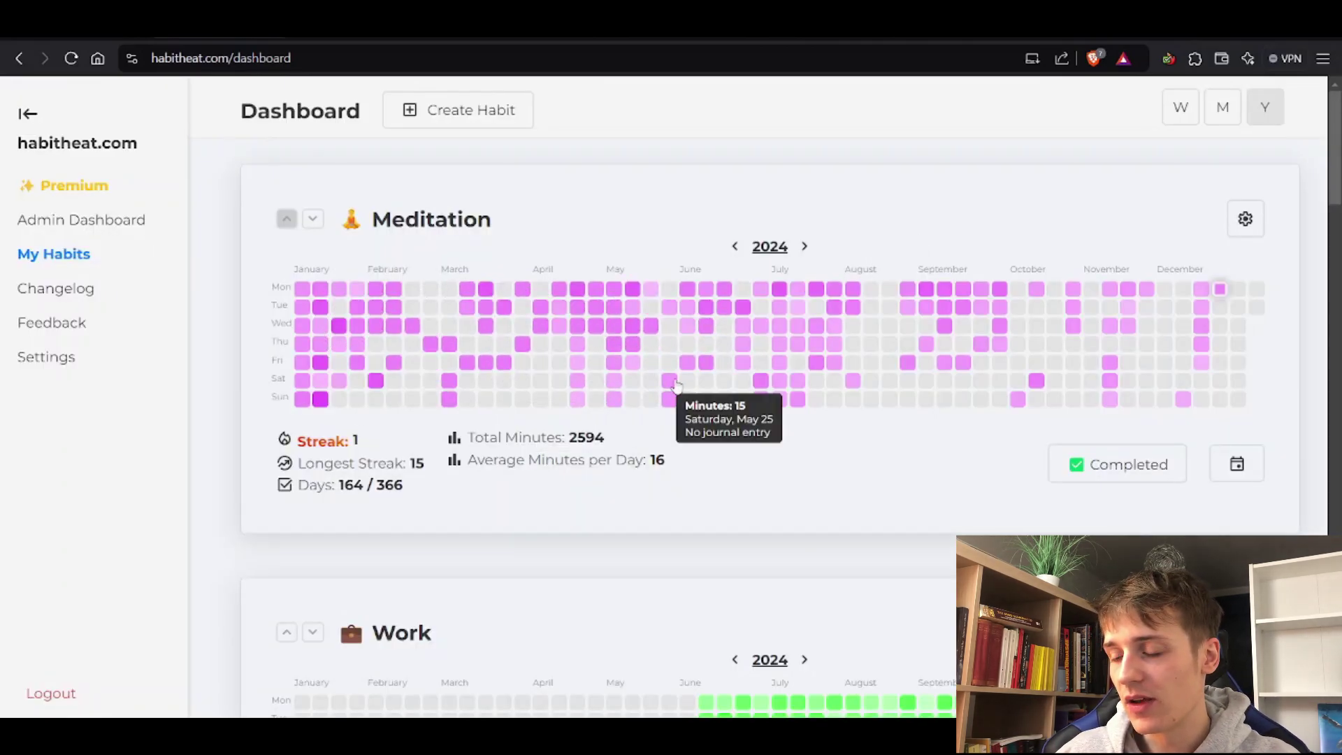
scroll(769, 383, "down", 5)
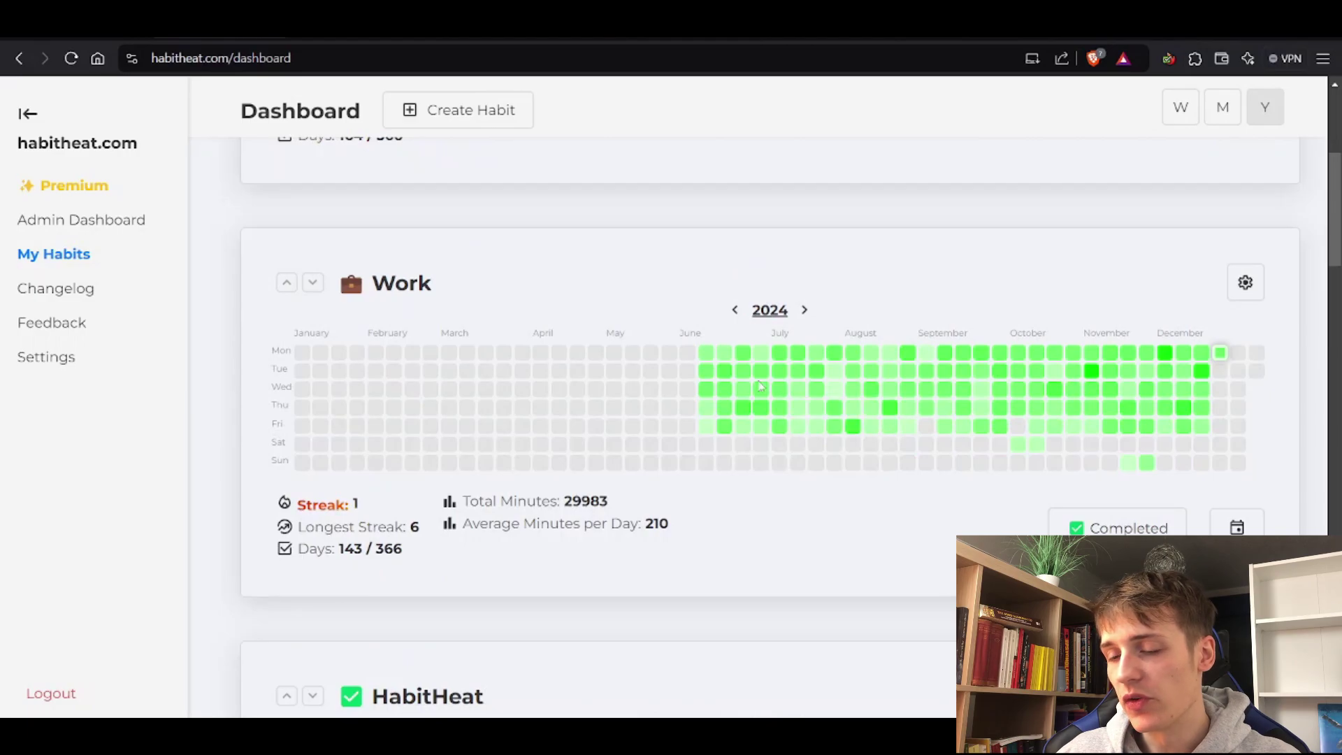
scroll(765, 384, "up", 5)
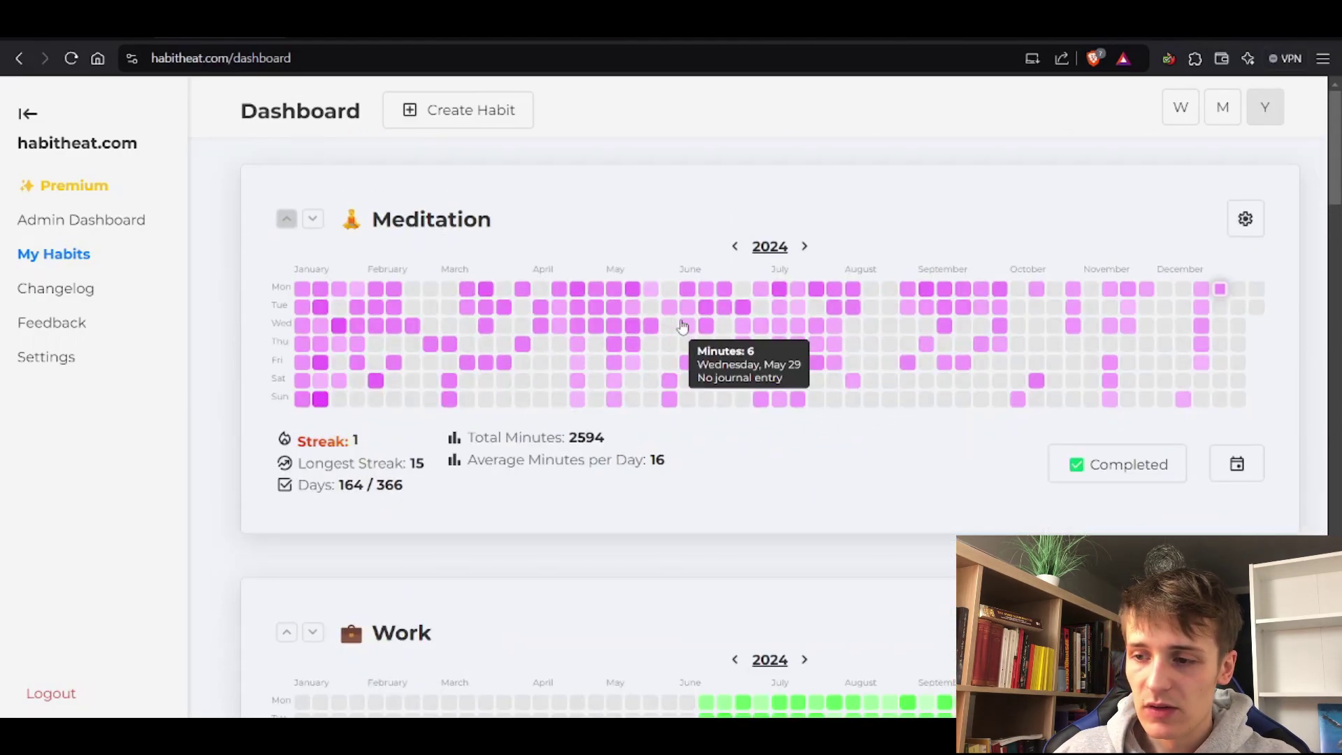
scroll(565, 334, "down", 4)
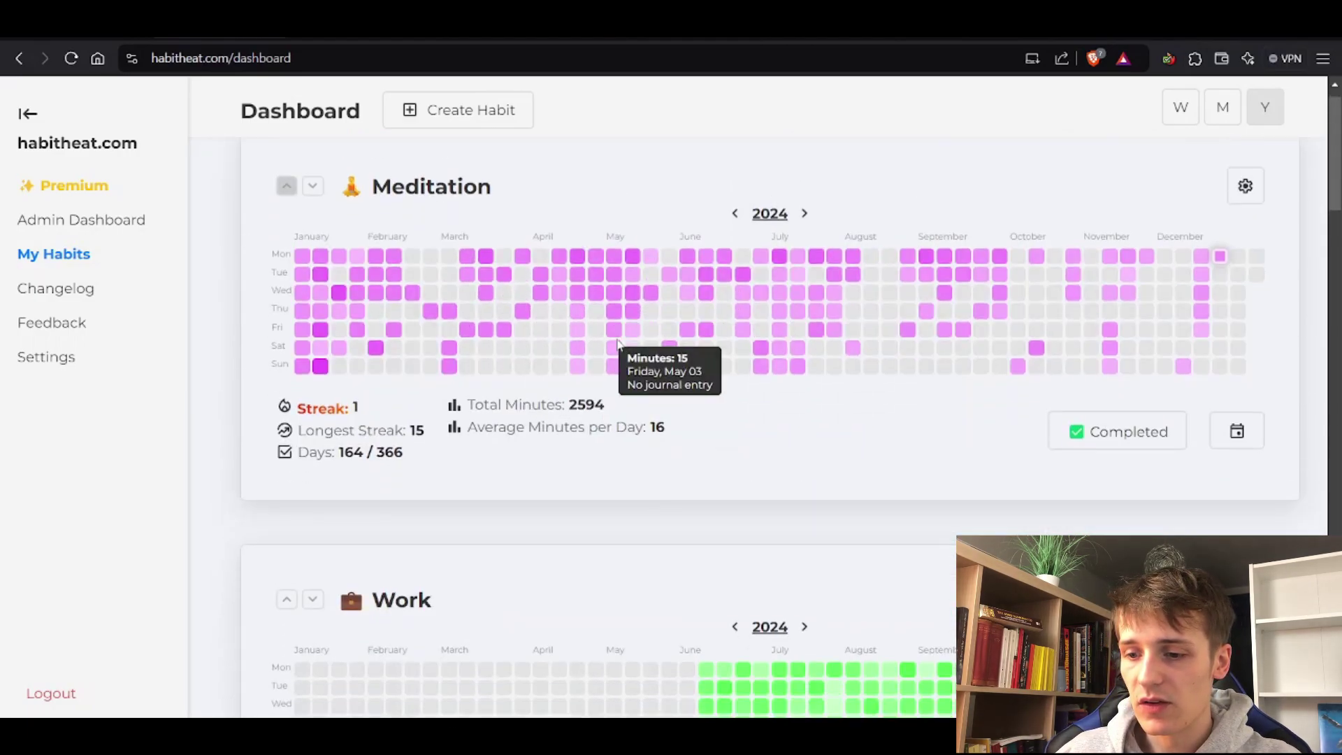
scroll(662, 283, "up", 4)
- Browse all the yearly habit heatmaps, then switch back to Week 51 view
left_click_drag(338, 223, 493, 223)
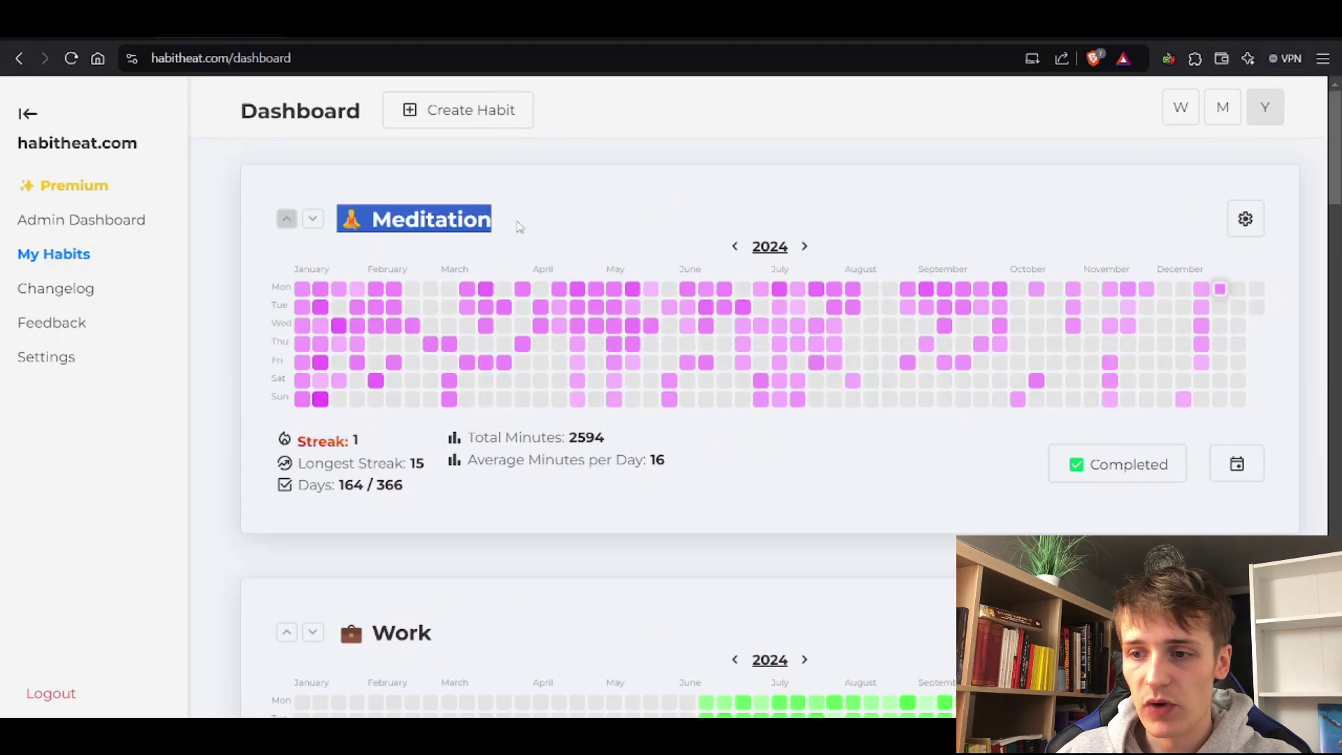
left_click(520, 227)
scroll(784, 432, "down", 4)
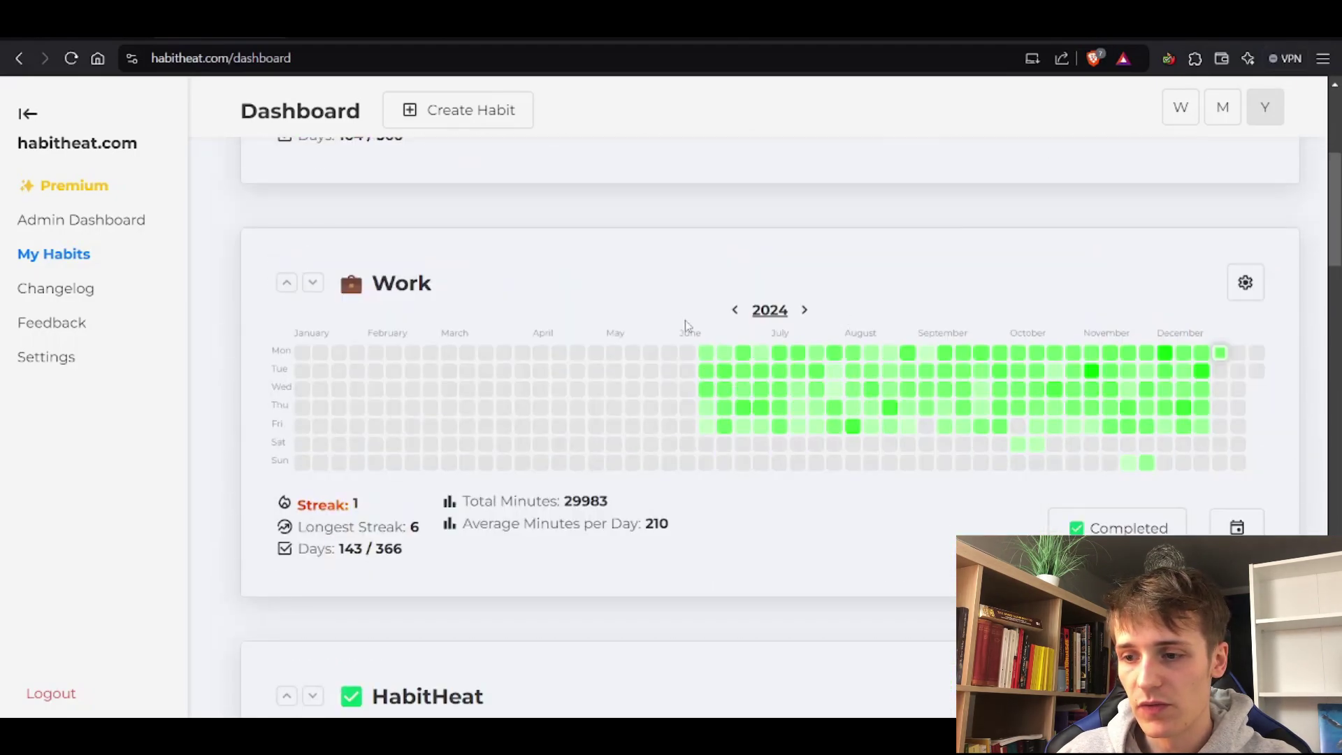
scroll(769, 349, "down", 9)
scroll(769, 377, "down", 5)
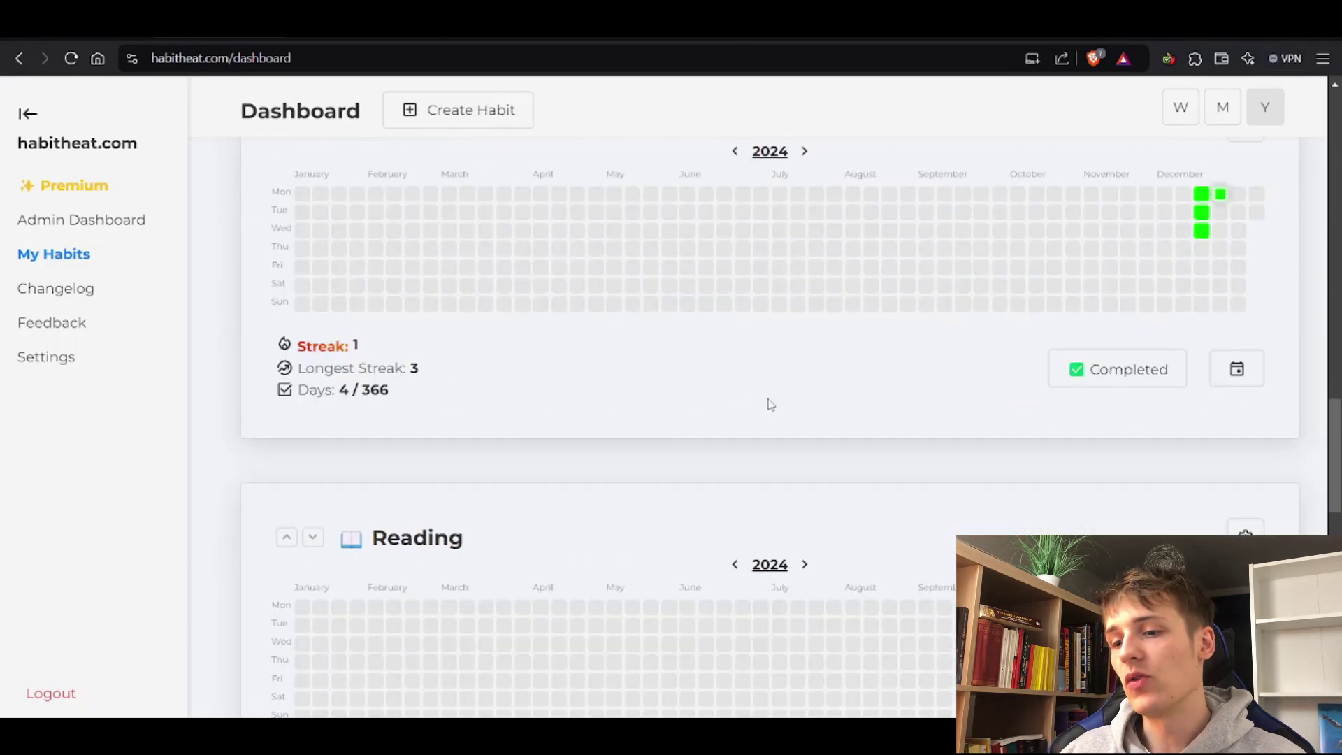
scroll(818, 349, "up", 14)
scroll(827, 304, "up", 3)
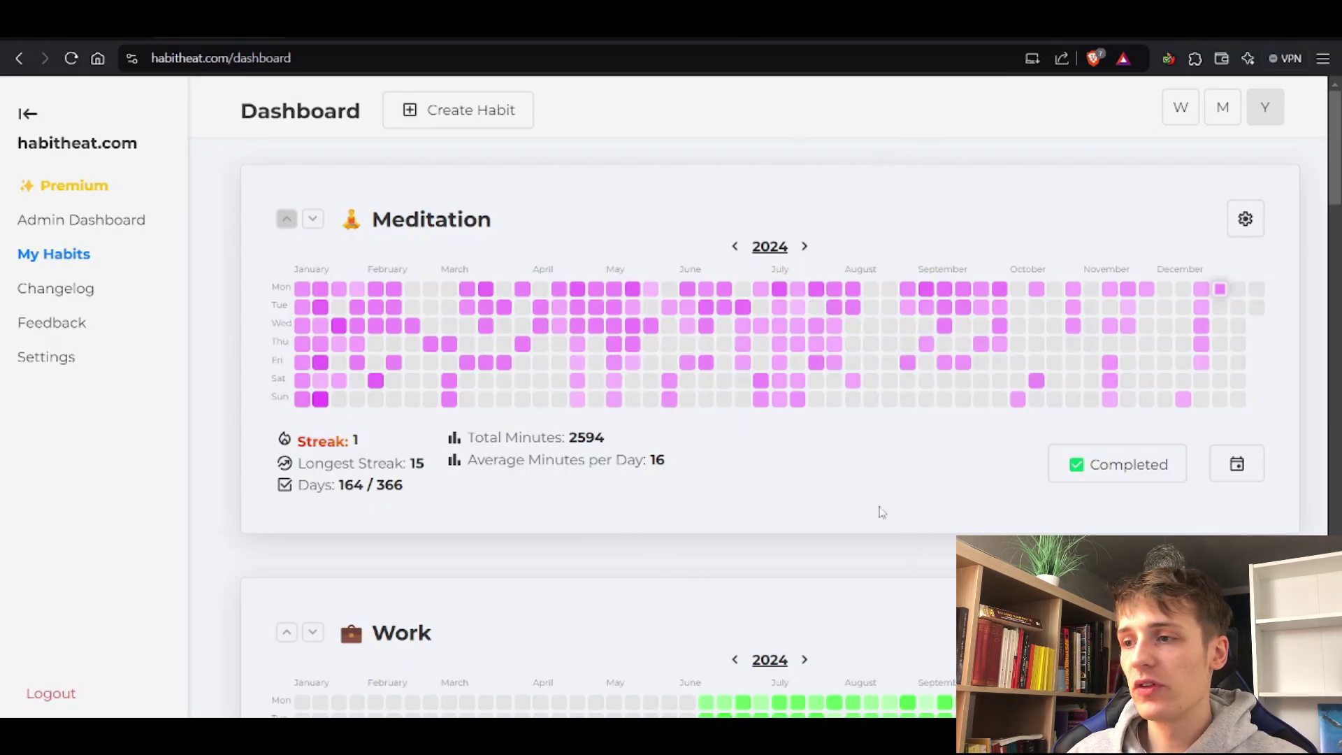
left_click(1181, 108)
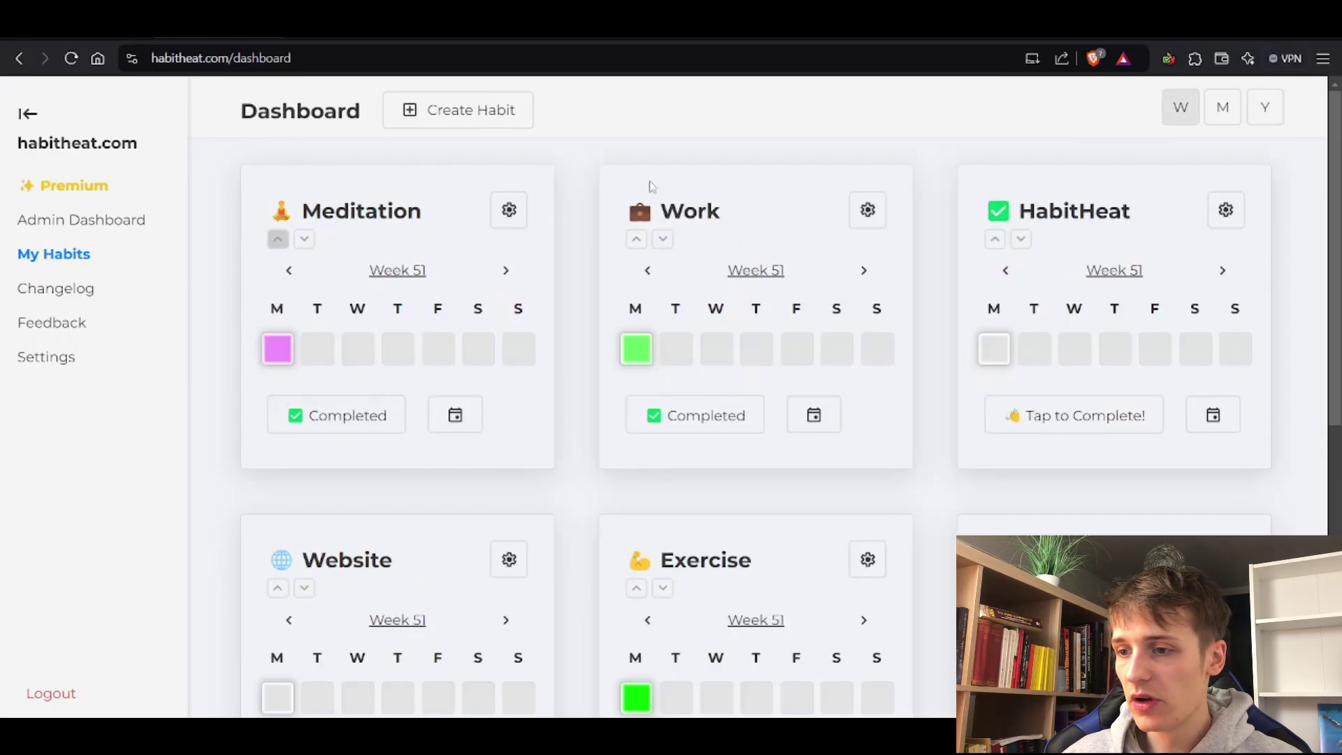
left_click(1223, 107)
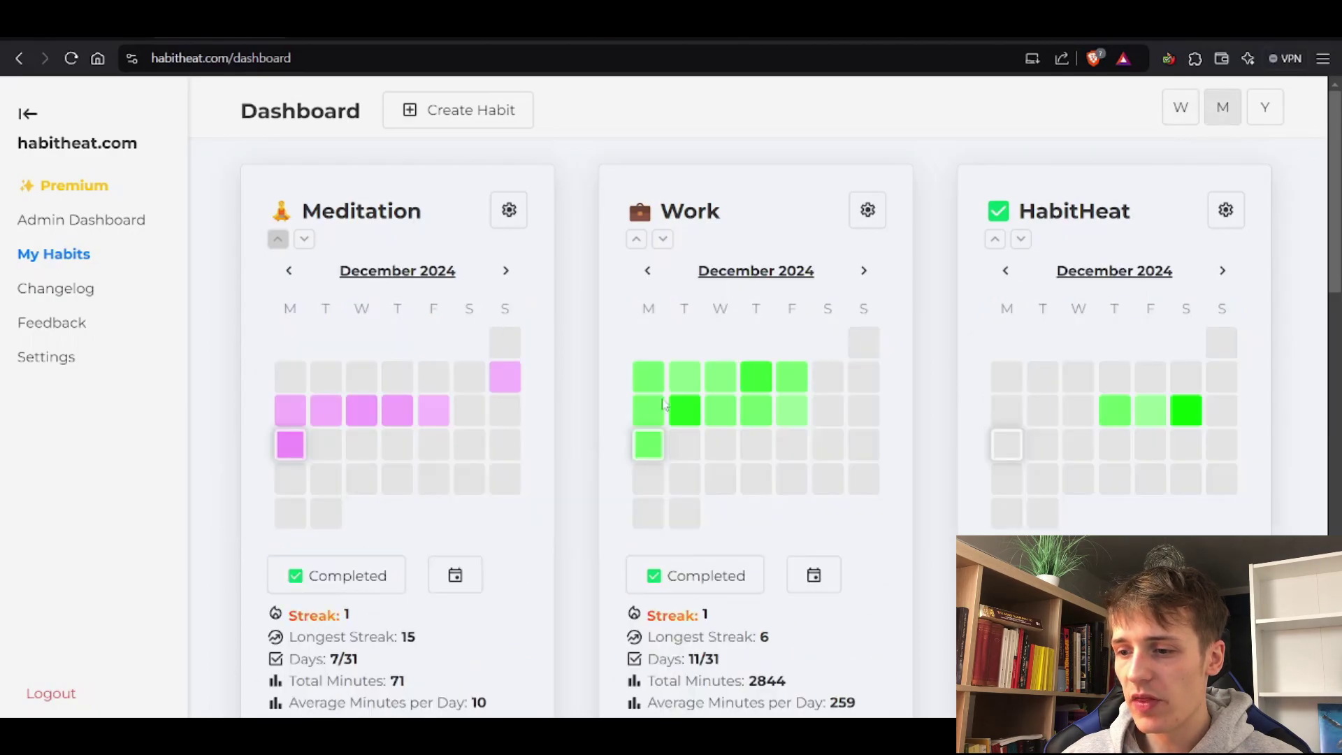
scroll(662, 403, "down", 3)
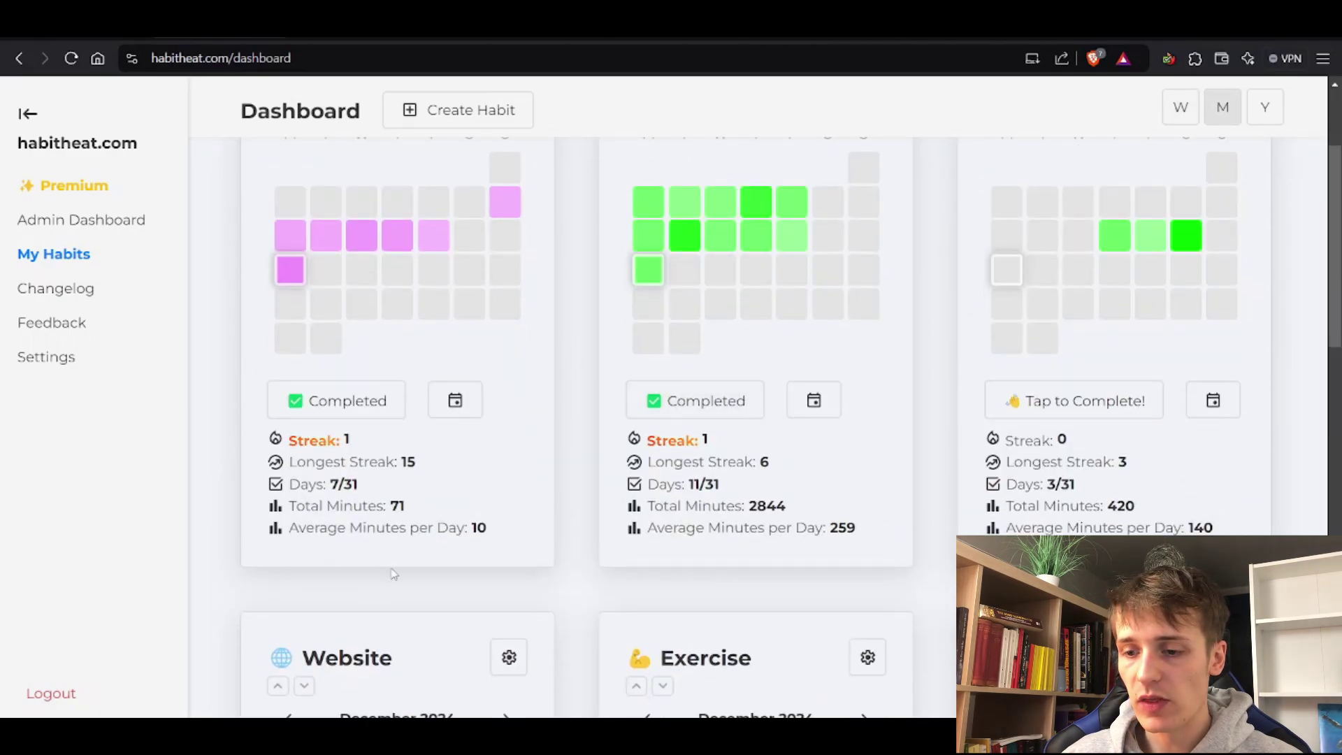
scroll(412, 542, "down", 3)
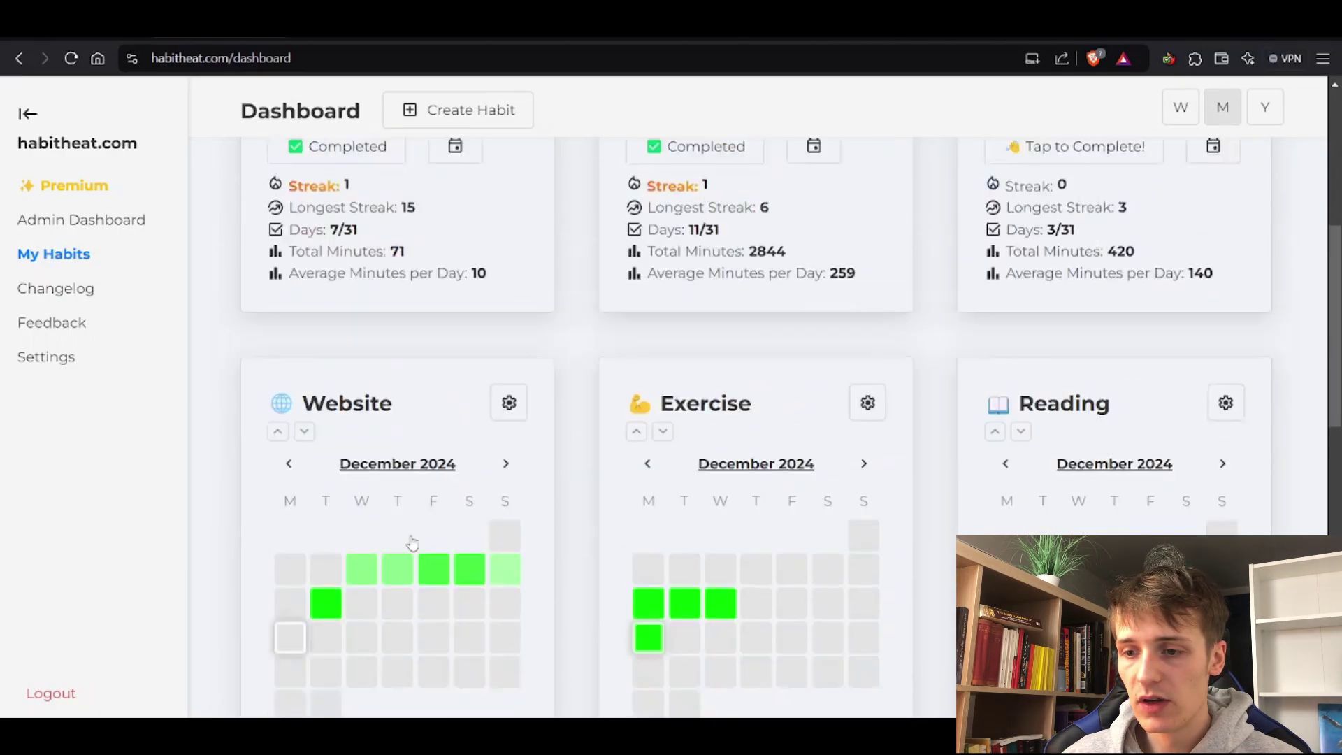
scroll(412, 543, "up", 5)
scroll(400, 549, "up", 1)
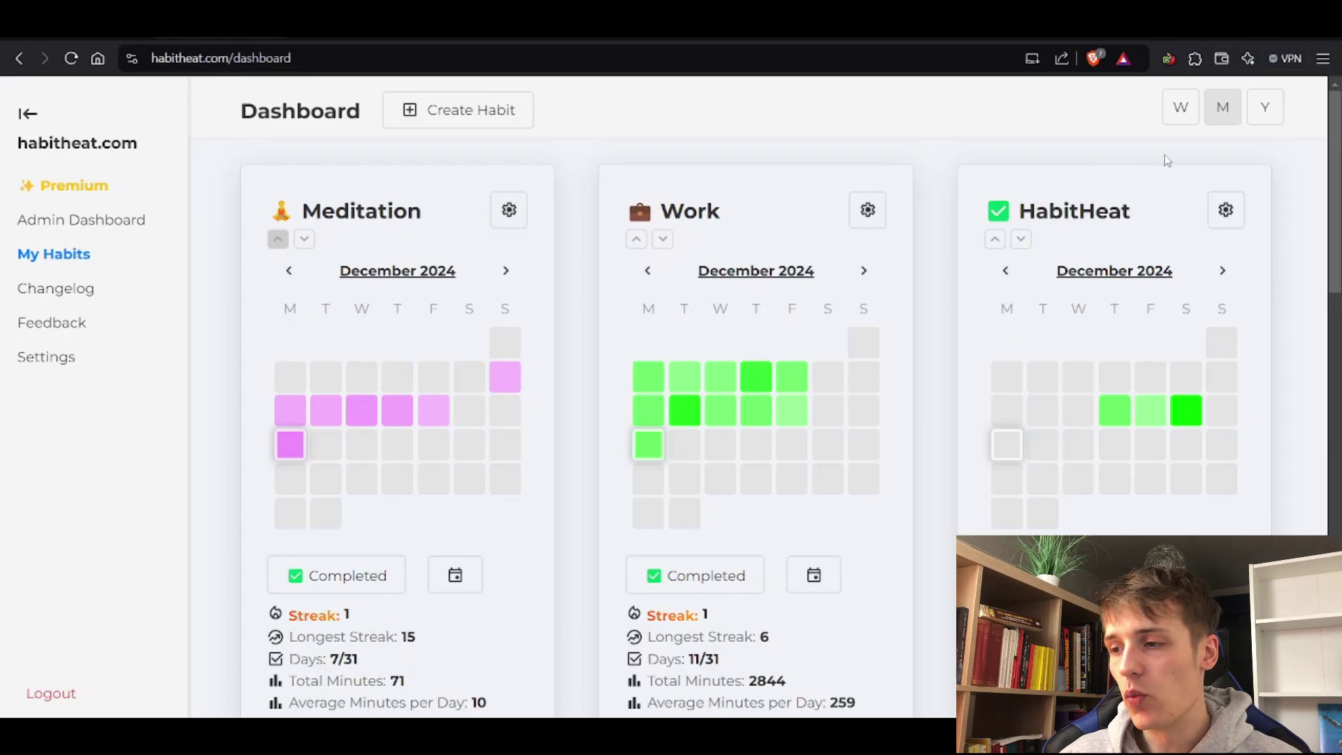
left_click(1251, 107)
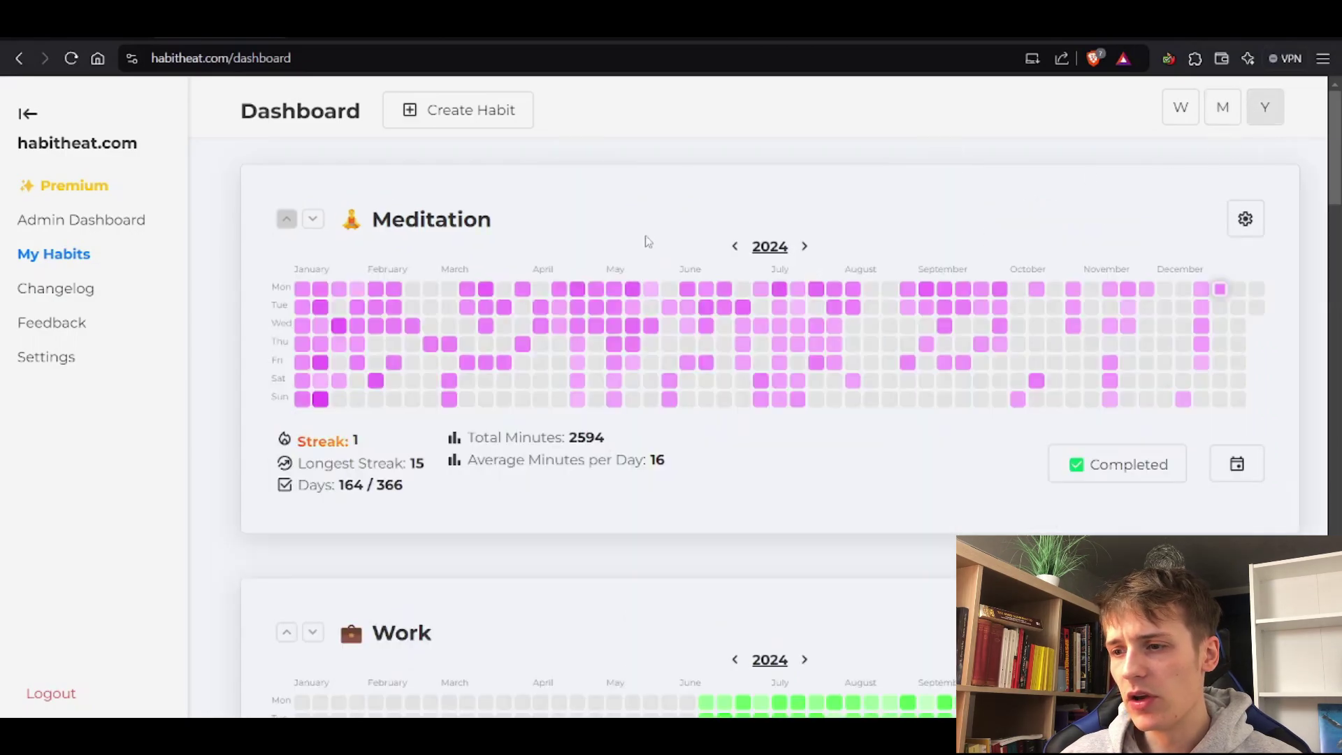